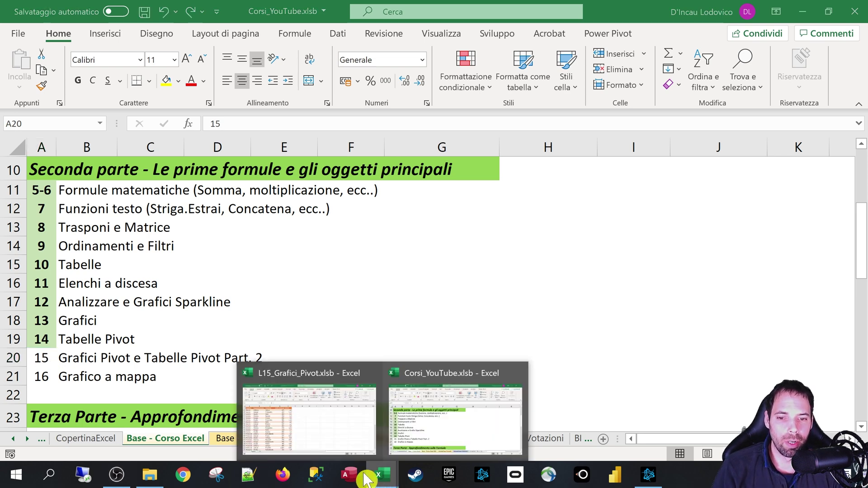
Switch to the L15_Grafici_Pivot.xlsb workbook from the Excel taskbar thumbnail
click(289, 410)
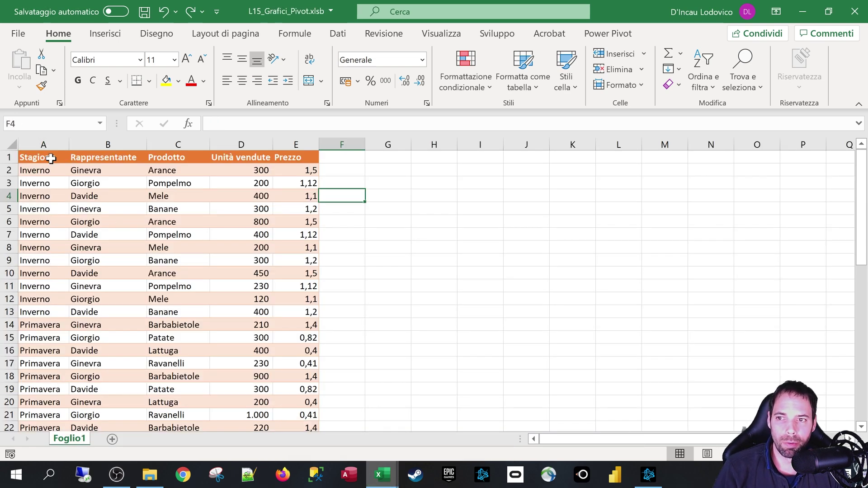
drag(51, 158, 289, 350)
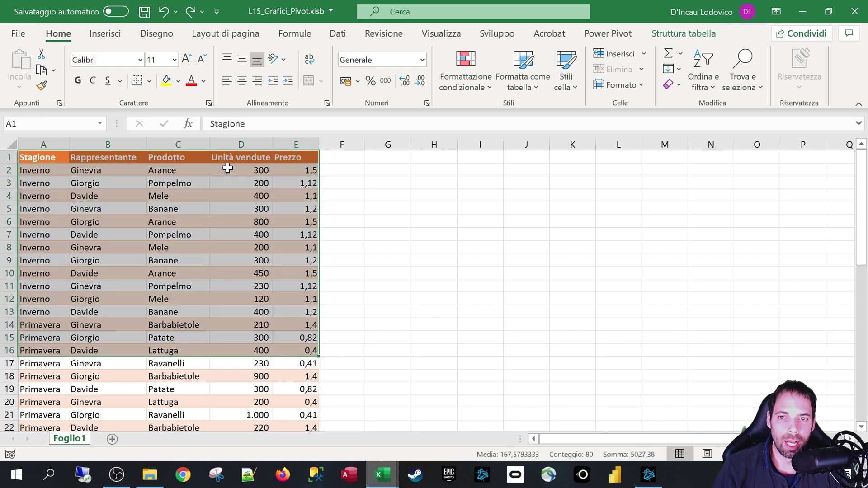
mouse_move(229, 156)
mouse_down()
mouse_move(287, 396)
mouse_move(328, 411)
mouse_up()
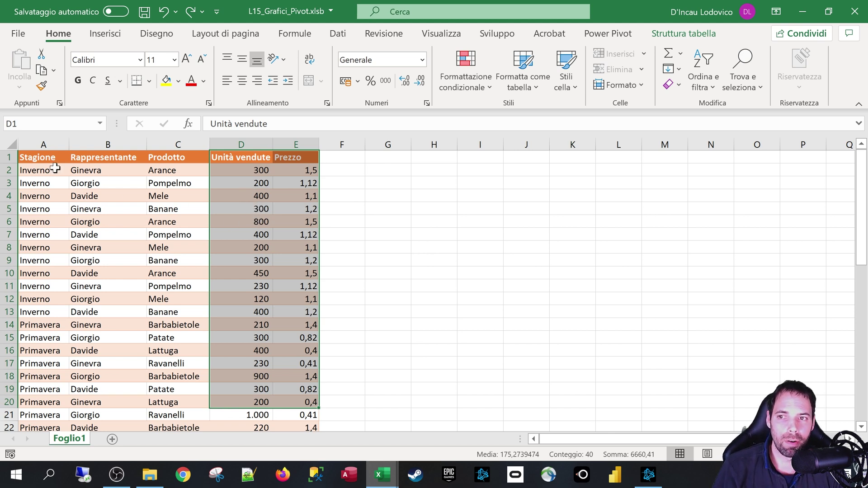
mouse_move(32, 156)
mouse_down()
mouse_move(174, 385)
mouse_move(172, 415)
mouse_up()
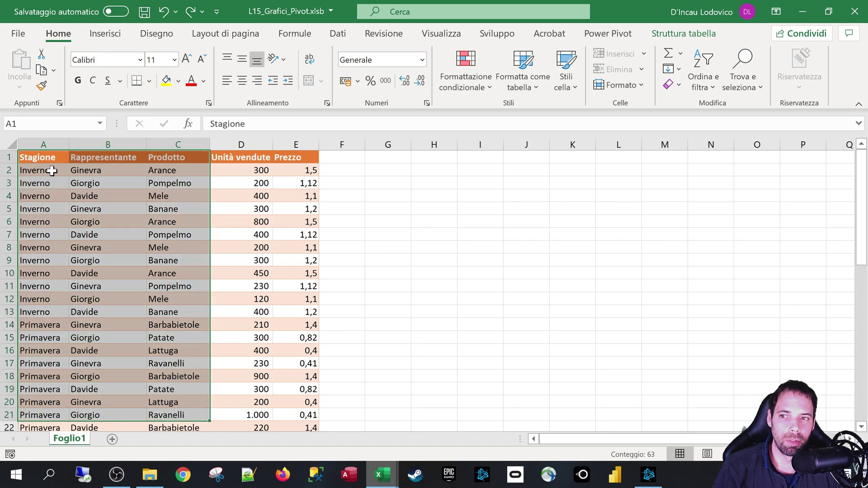
drag(52, 170, 41, 312)
drag(122, 183, 122, 299)
drag(171, 184, 180, 300)
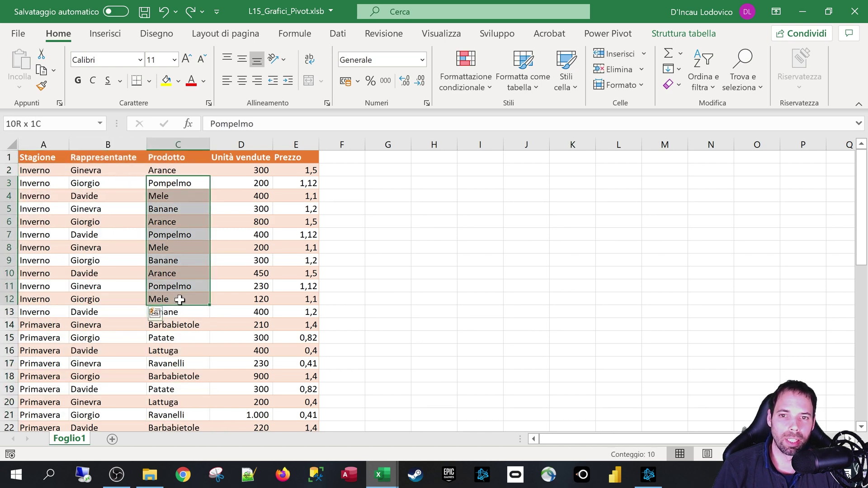
click(226, 222)
click(167, 208)
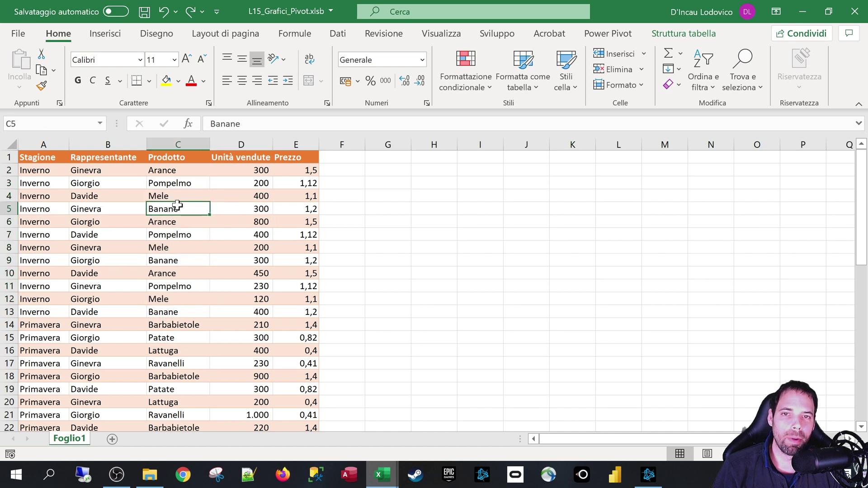
click(114, 37)
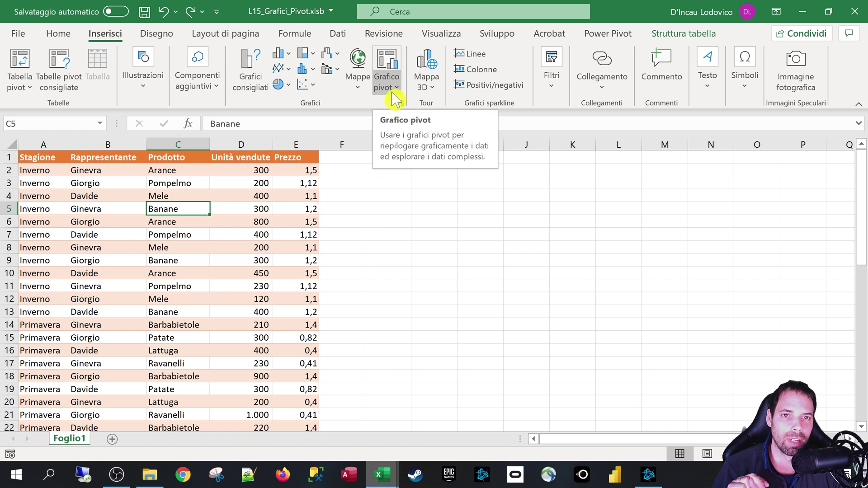
click(395, 98)
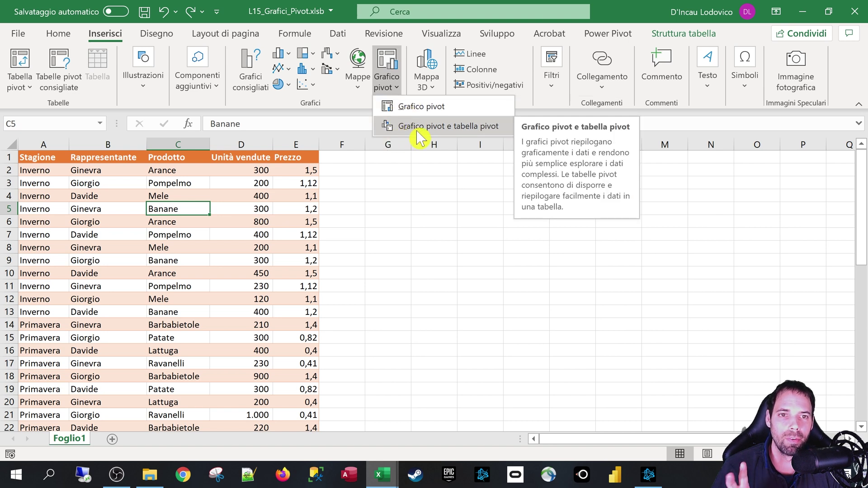
click(171, 189)
click(170, 195)
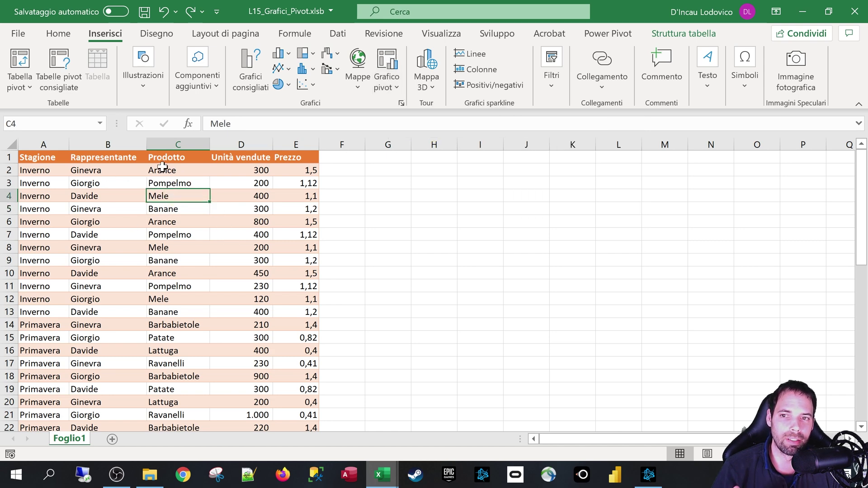
click(164, 170)
click(675, 36)
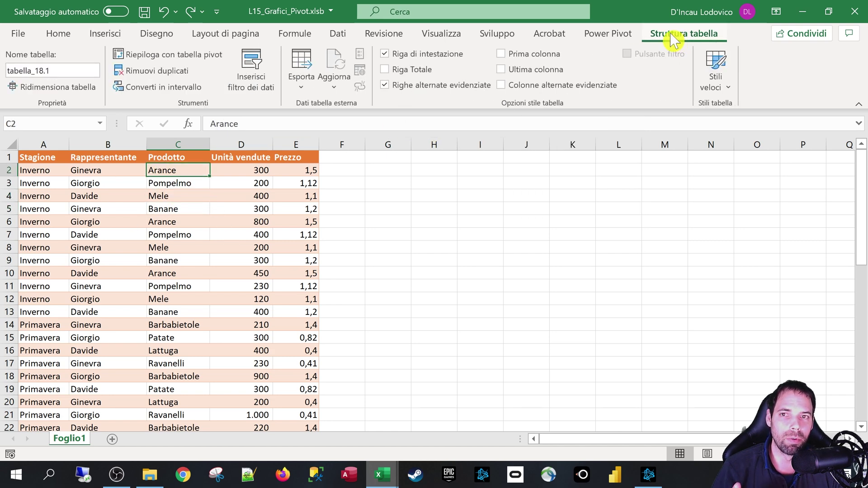
click(129, 221)
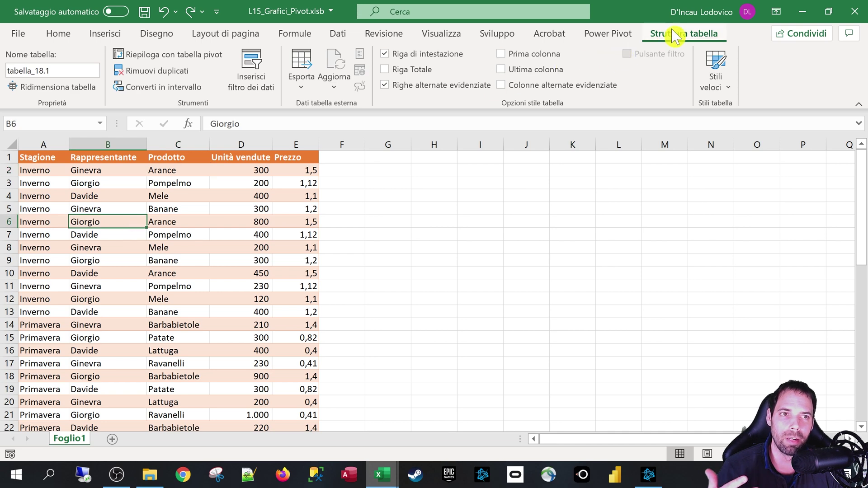
click(104, 34)
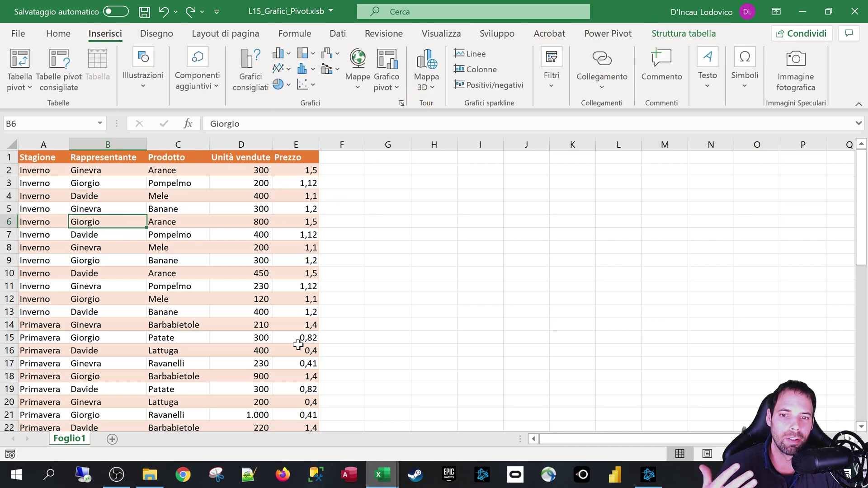
Insert an empty pivot chart from the sales table on the existing sheet at cell G2
click(387, 86)
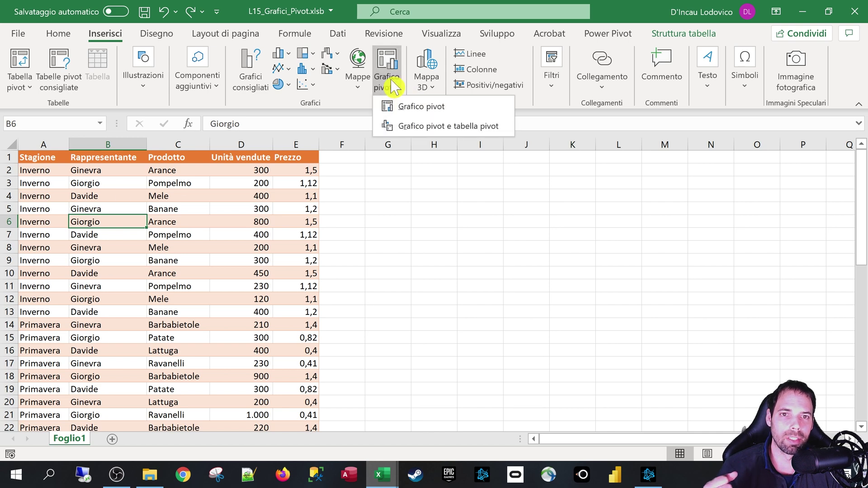
click(400, 109)
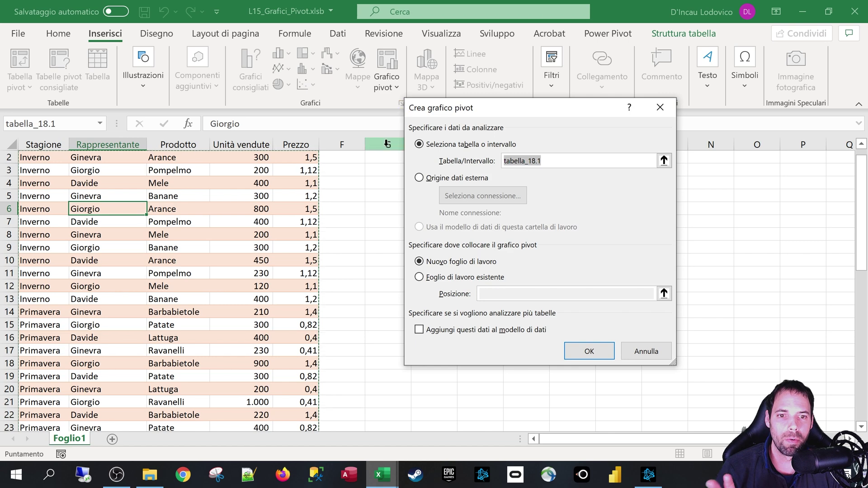
click(451, 284)
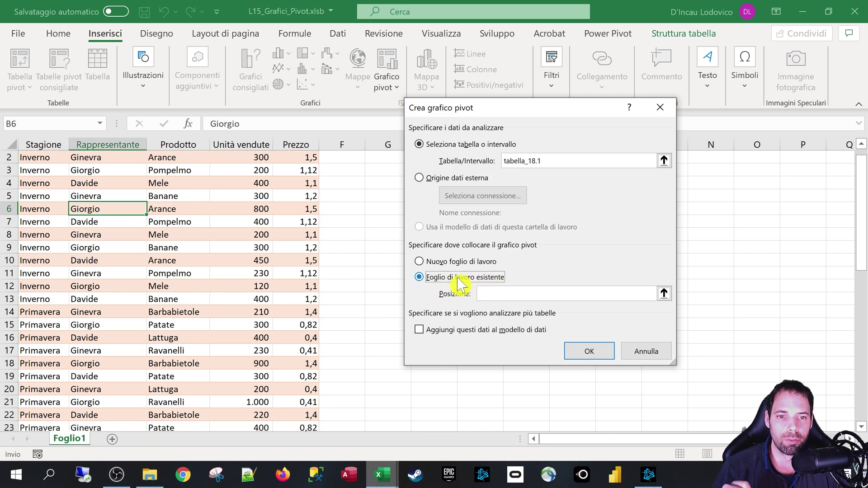
click(664, 294)
click(388, 173)
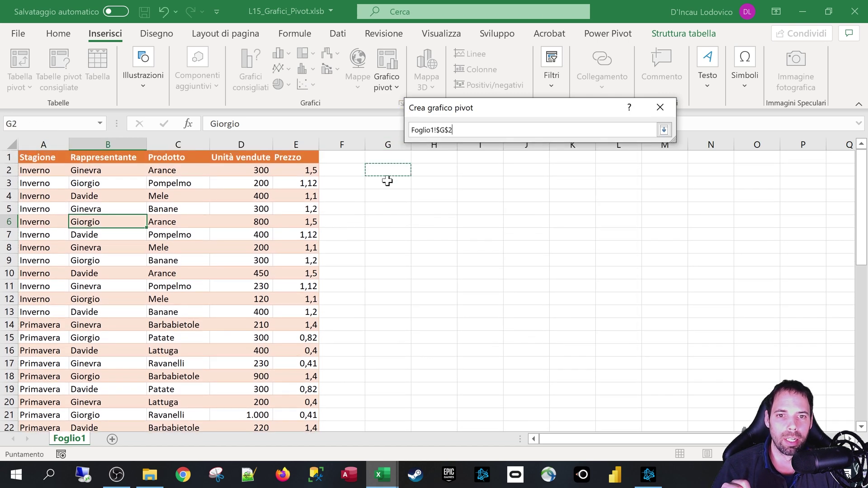
click(664, 130)
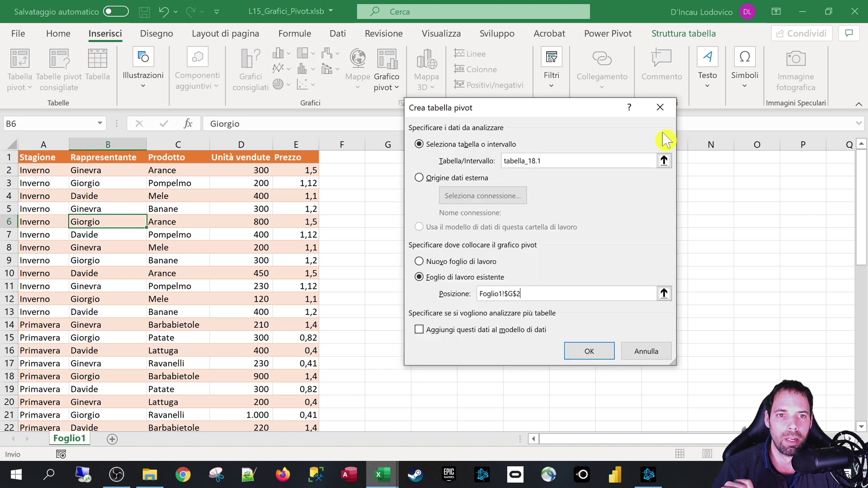
click(588, 351)
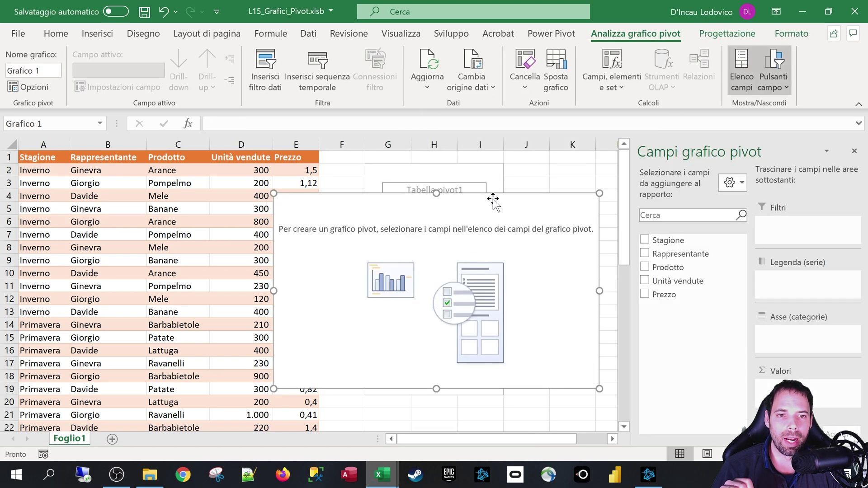
Move the pivot chart down and add Rappresentante as the pivot row field
drag(493, 199, 302, 288)
click(431, 186)
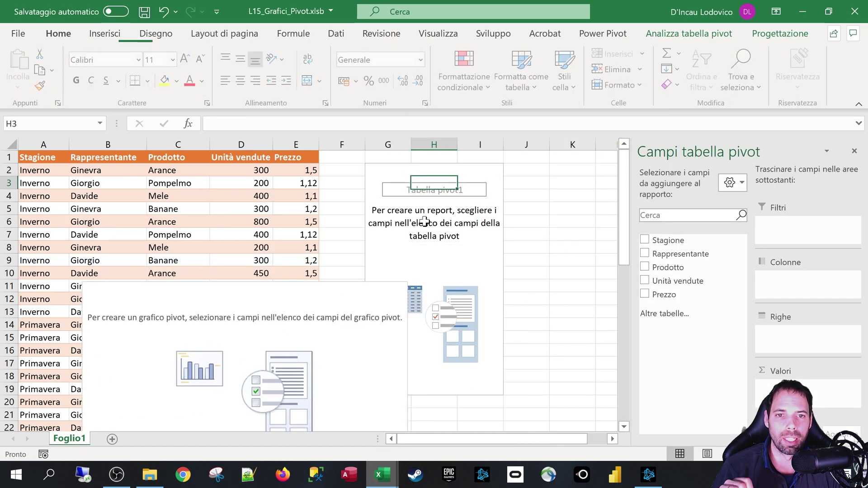
click(330, 299)
click(427, 208)
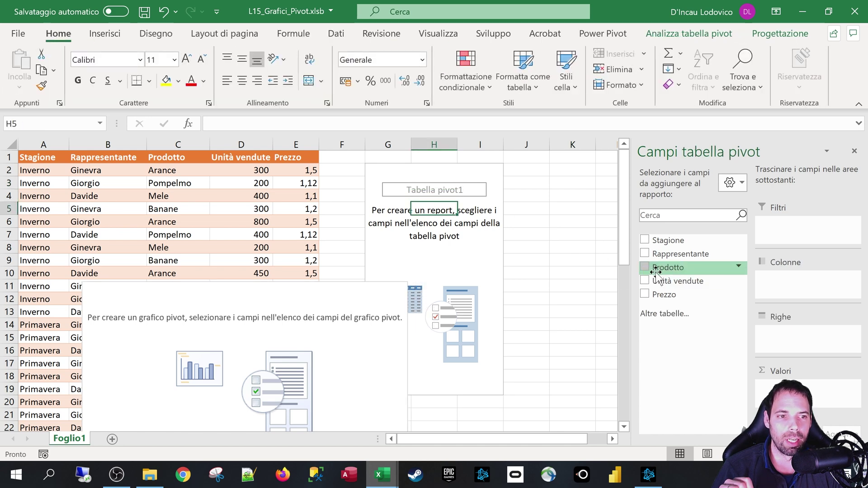
mouse_move(656, 241)
mouse_down()
mouse_move(720, 272)
mouse_move(789, 342)
mouse_move(719, 274)
mouse_up()
mouse_move(679, 253)
mouse_down()
mouse_move(788, 354)
mouse_move(793, 337)
mouse_up()
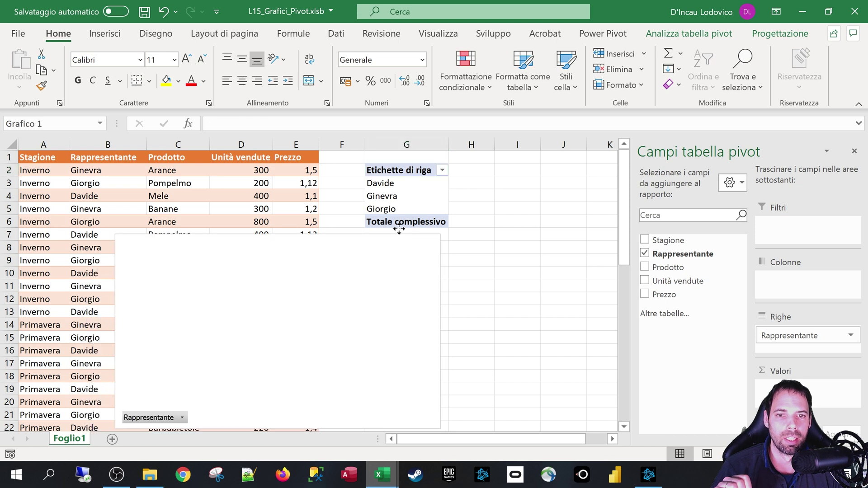
Add Unità vendute as summed values, giving Ginevra 4422 and a total of 17758
mouse_move(372, 284)
mouse_down()
mouse_move(365, 184)
mouse_move(306, 209)
mouse_up()
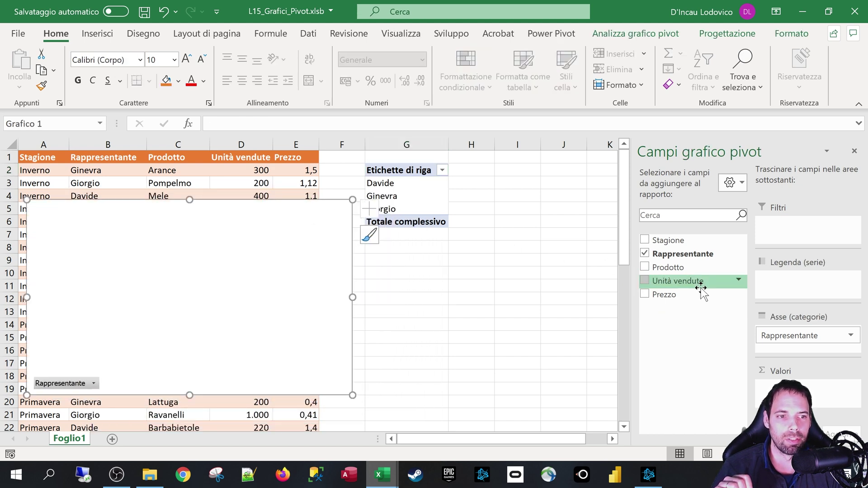
drag(684, 284, 796, 390)
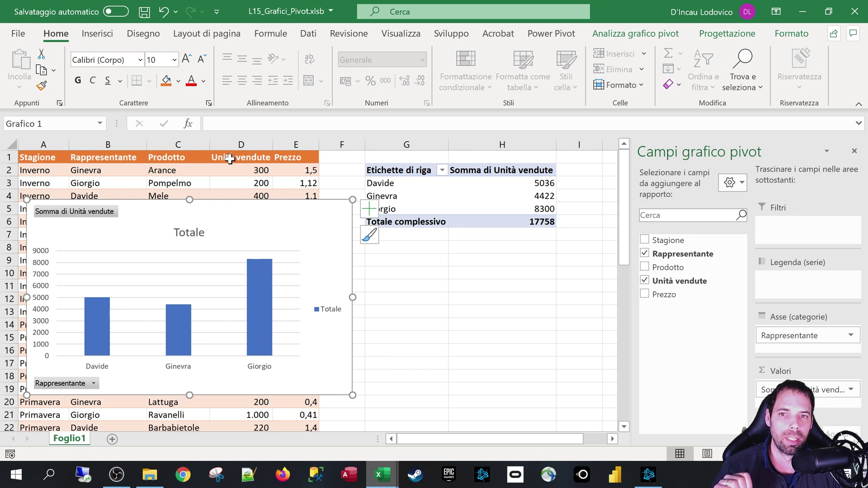
click(474, 194)
click(433, 200)
click(473, 194)
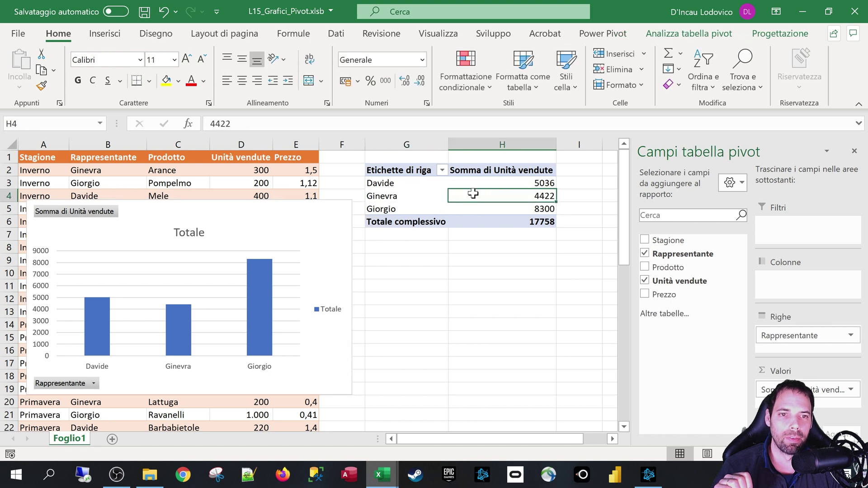
Move Rappresentante from rows to columns and shift the pivot chart right and down
drag(789, 335, 787, 285)
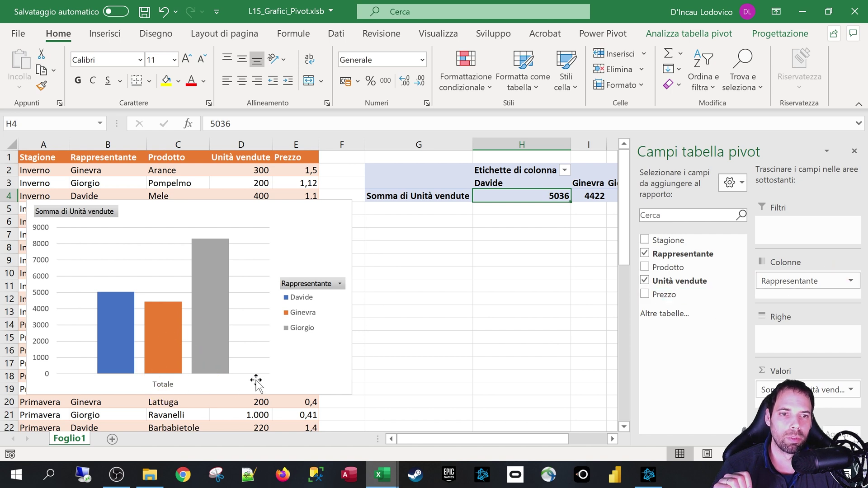
click(398, 196)
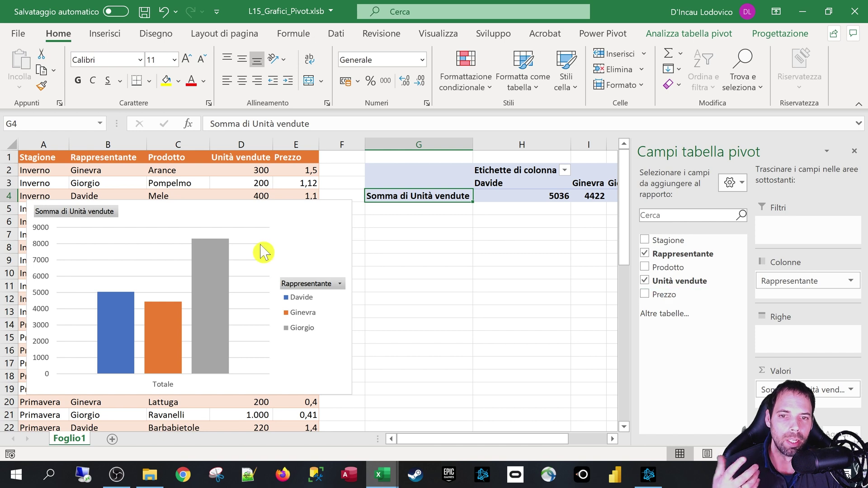
mouse_move(345, 219)
mouse_down()
mouse_move(377, 236)
mouse_move(413, 229)
mouse_up()
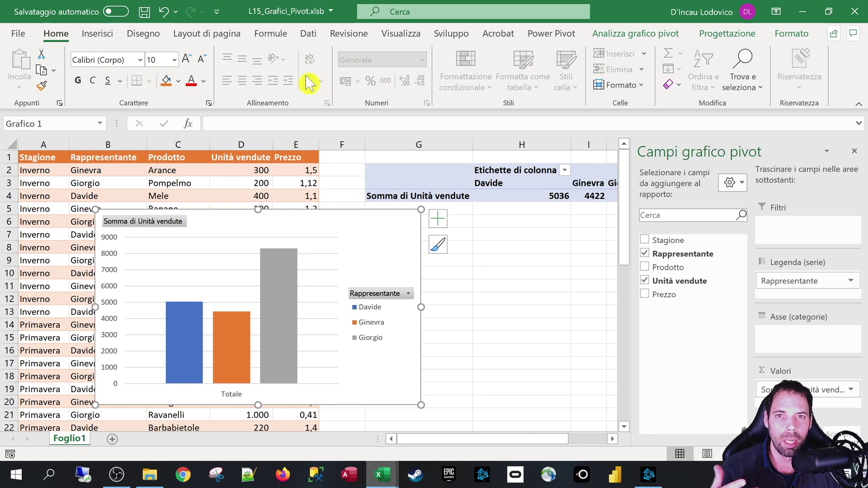
click(498, 240)
click(239, 183)
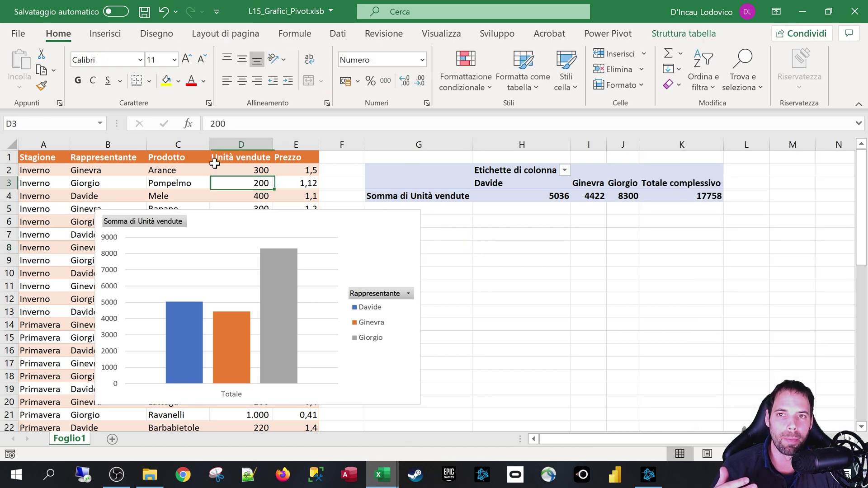
Look at the Insert pivot chart choices, then select the existing pivot chart
click(105, 34)
click(389, 90)
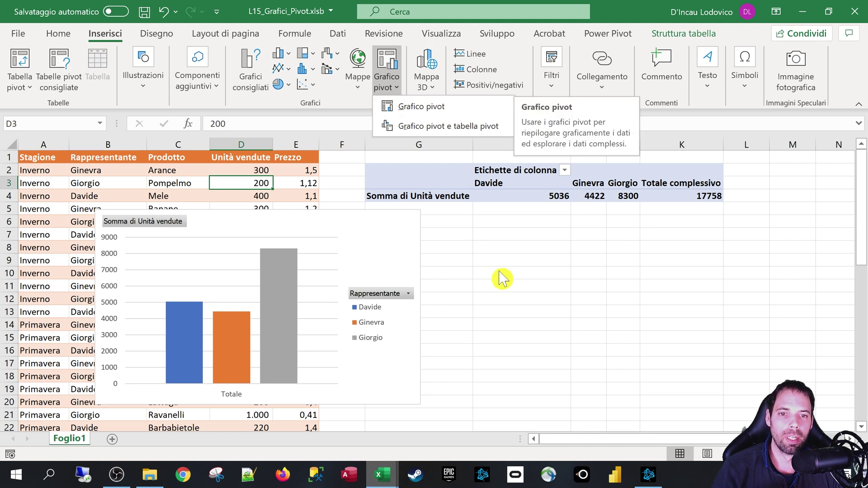
click(424, 232)
click(419, 227)
Delete the old pivot chart and pivot table from Foglio1
key(Delete)
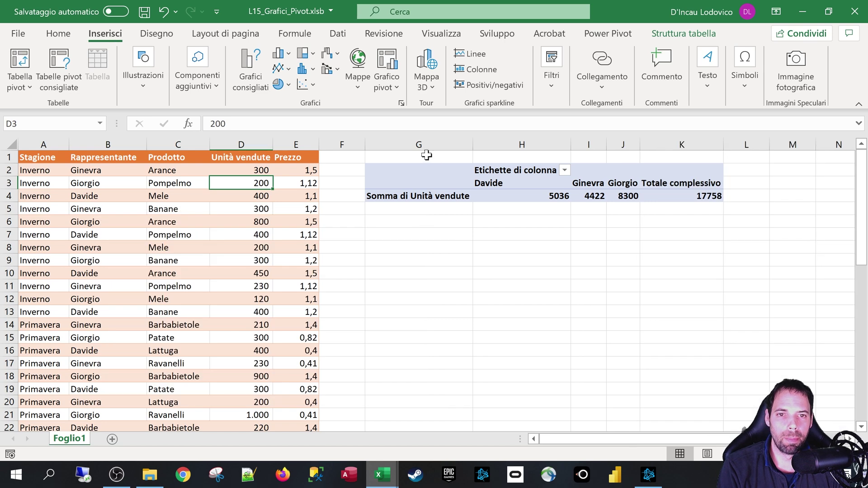
drag(419, 145, 682, 145)
key(Delete)
click(432, 250)
click(433, 250)
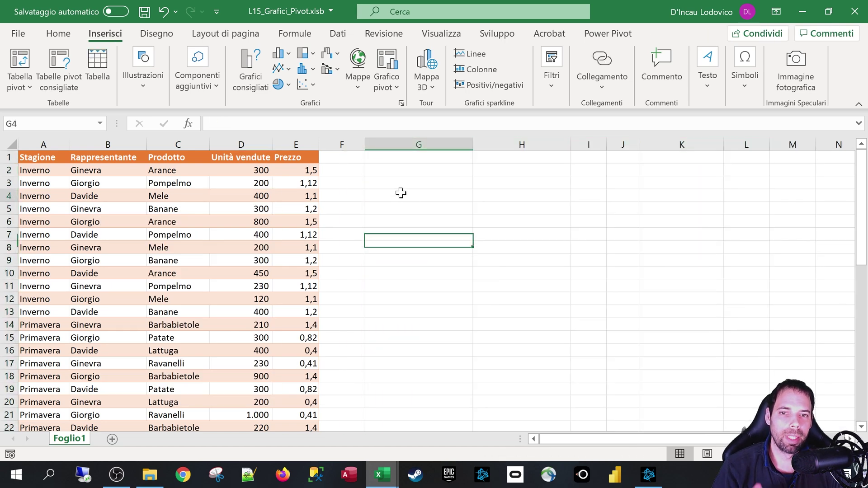
click(207, 183)
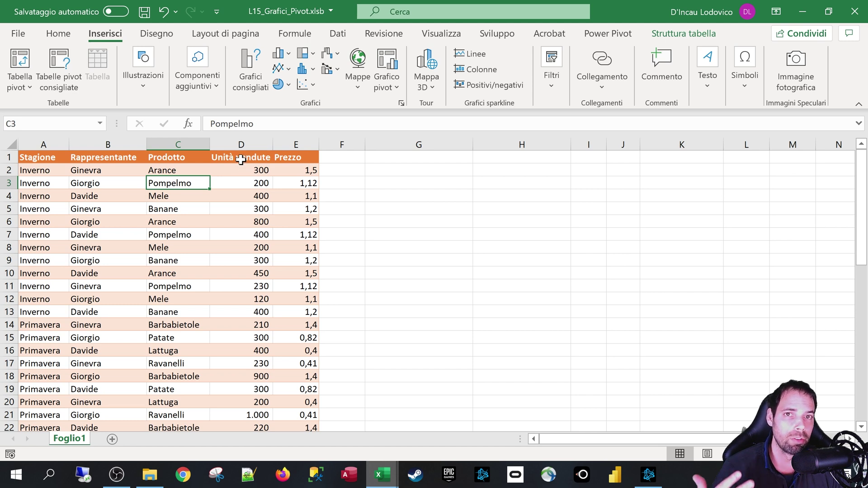
Check in Excel Options COM add-ins that Microsoft Power Pivot for Excel is enabled
click(588, 36)
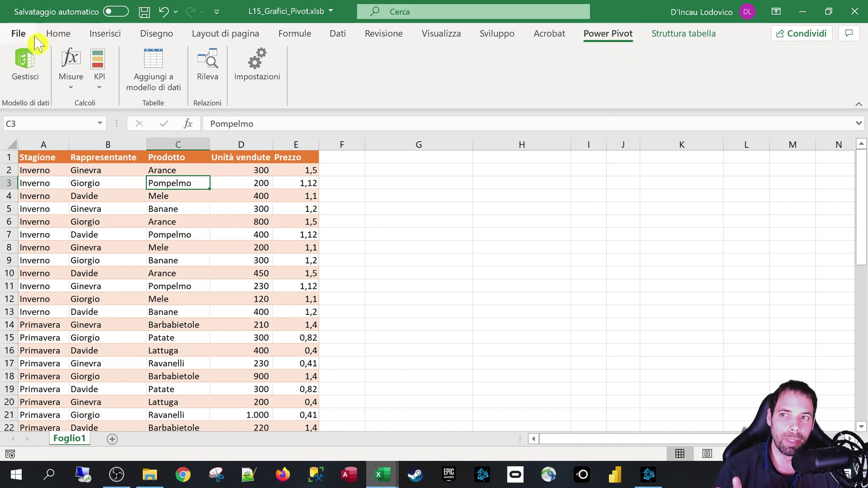
click(19, 34)
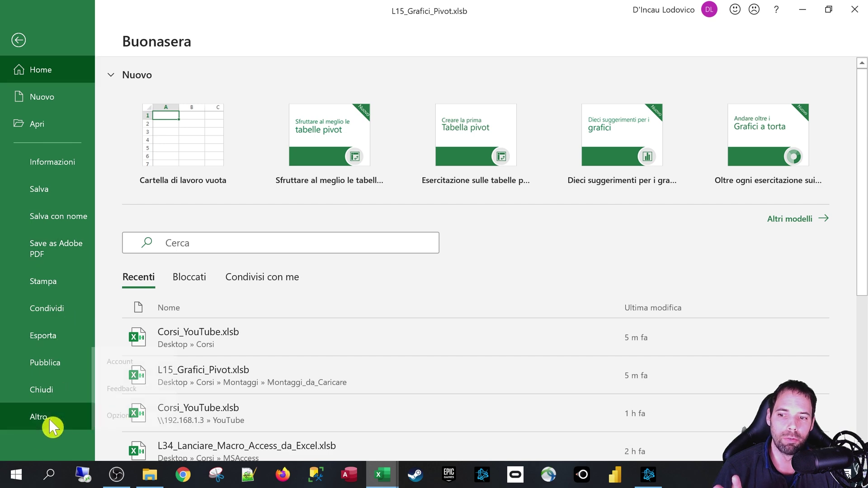
click(49, 418)
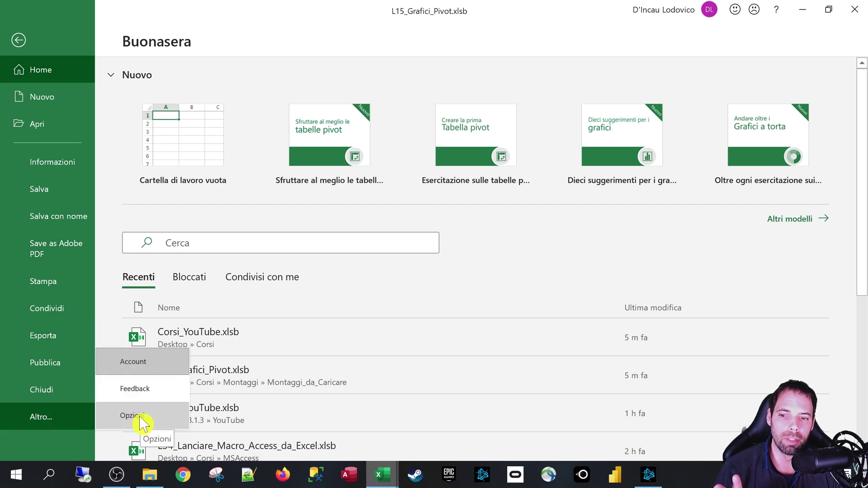
click(171, 423)
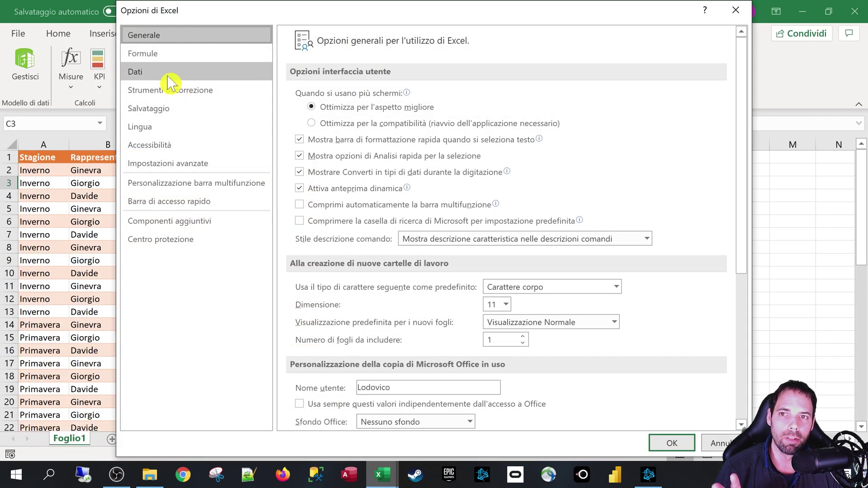
click(168, 74)
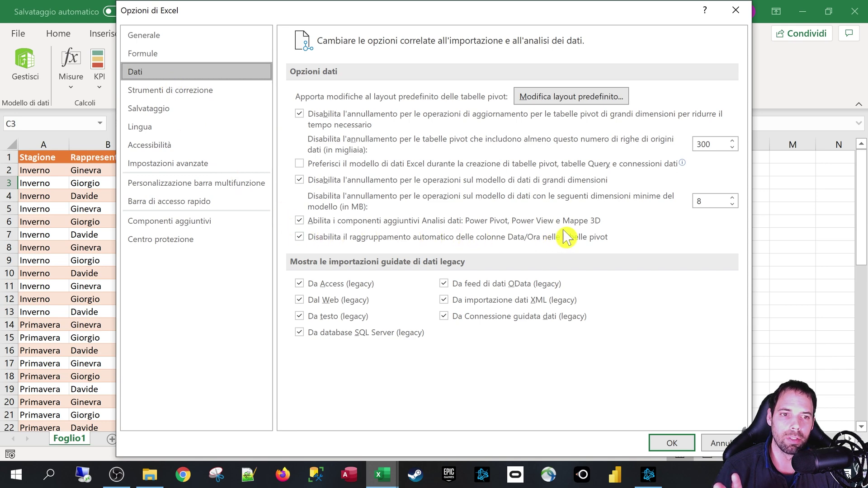
click(174, 222)
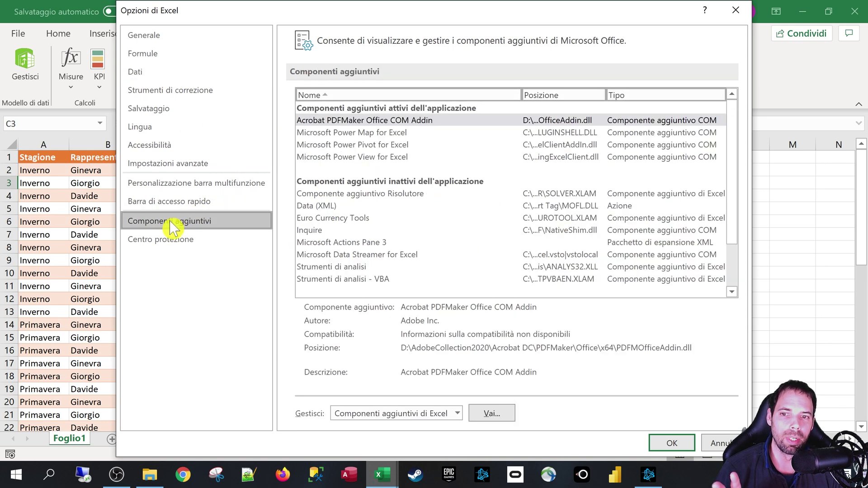
click(453, 415)
click(413, 360)
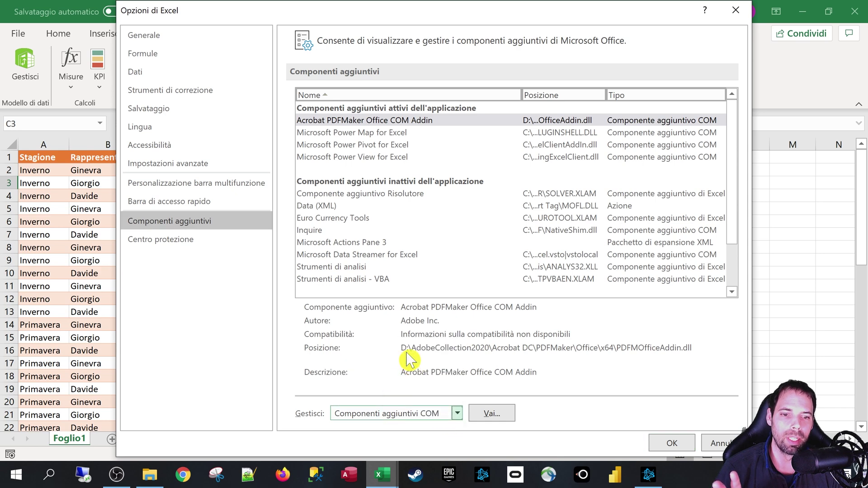
click(492, 415)
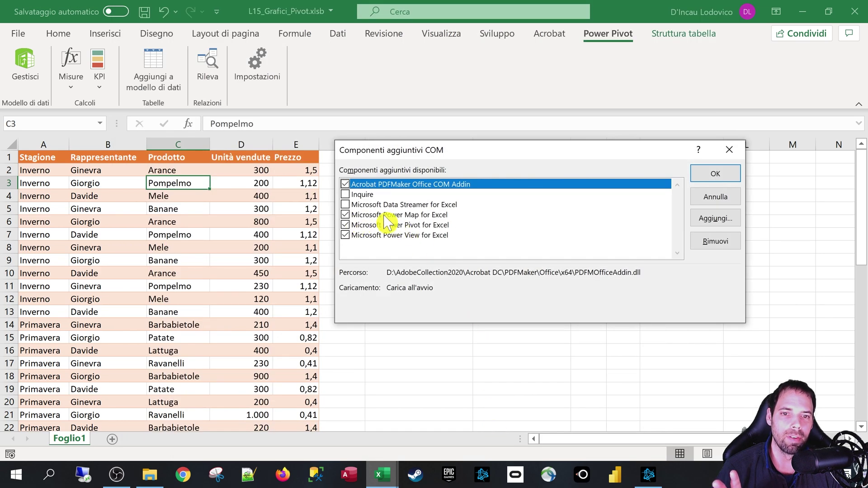
click(396, 225)
click(716, 199)
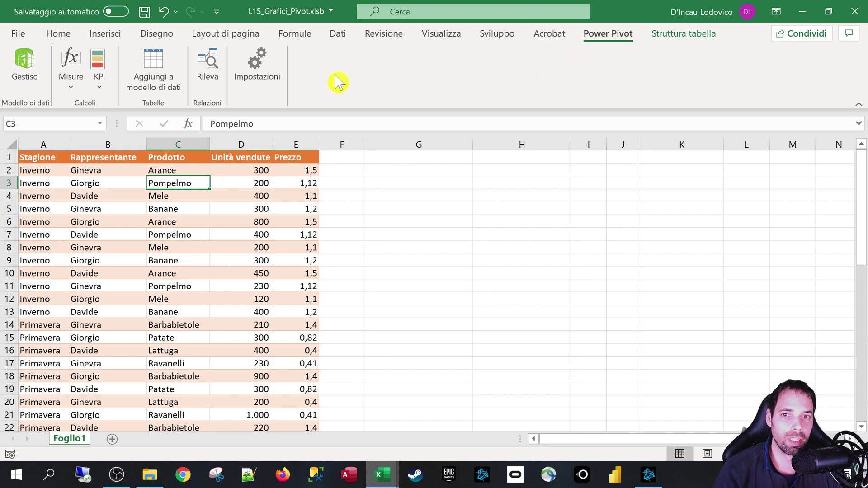
click(192, 206)
Insert an empty pivot chart at G1 of the existing sheet, adding the data to the data model
click(99, 34)
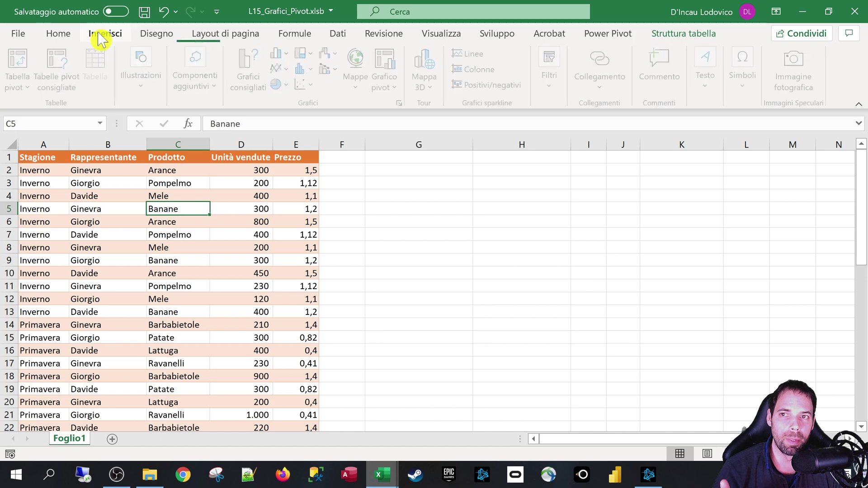
click(388, 86)
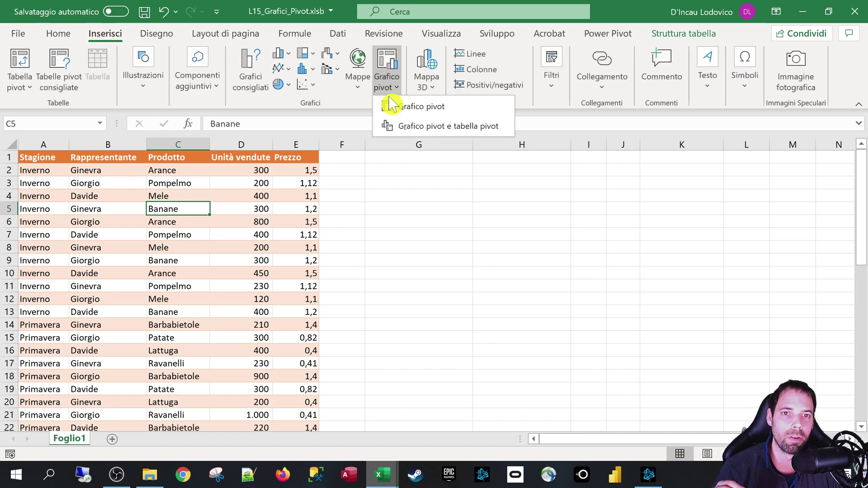
click(392, 105)
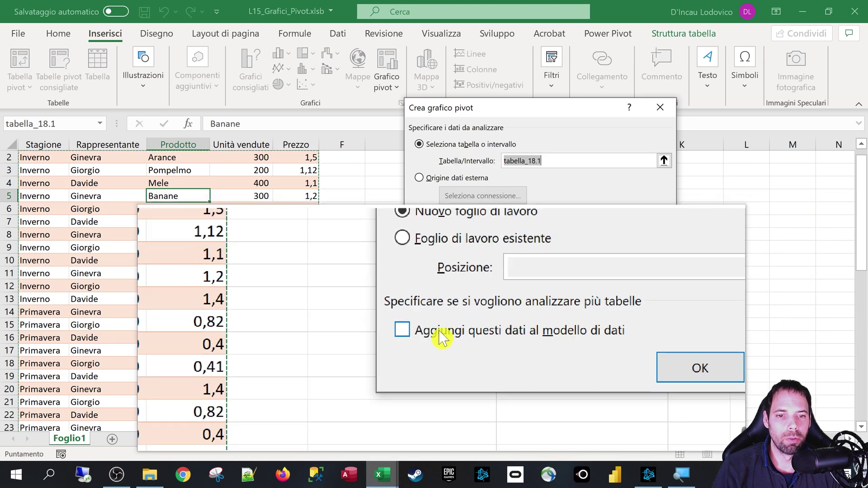
click(441, 337)
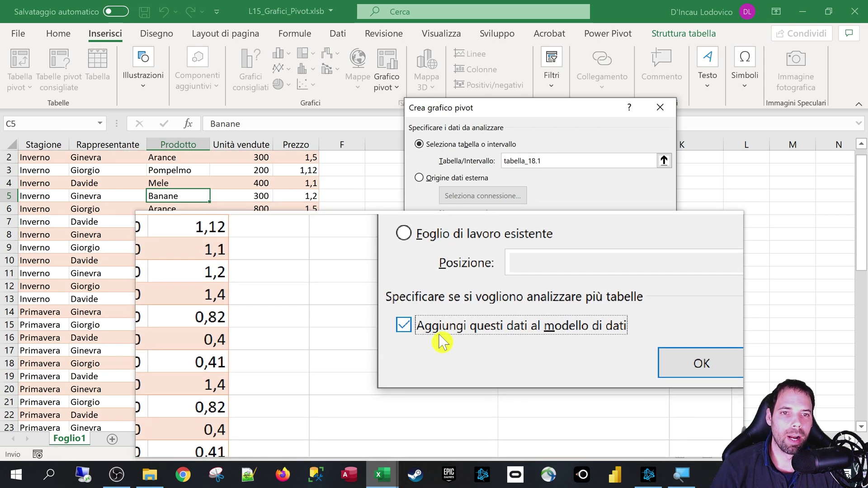
scroll(165, 195, up, 1)
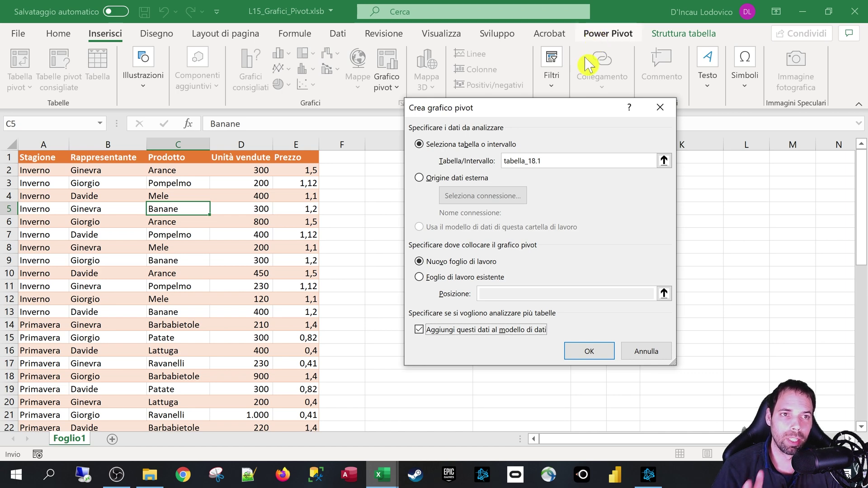
drag(539, 113, 389, 85)
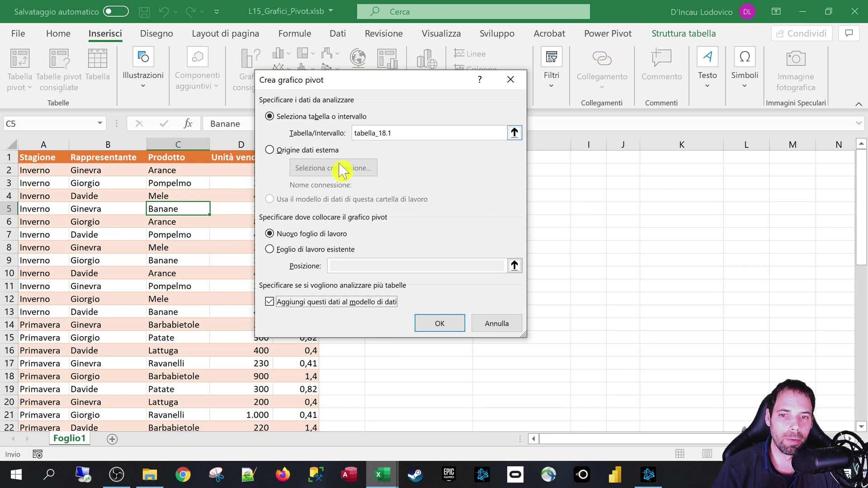
click(311, 251)
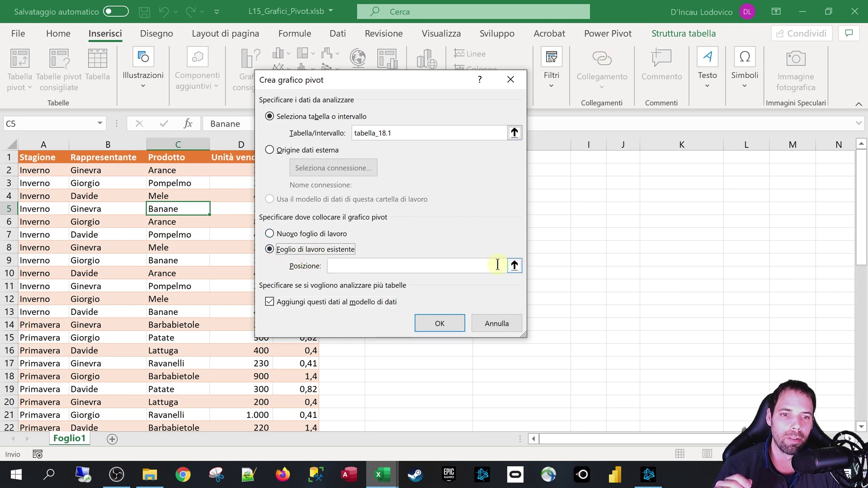
click(514, 265)
click(397, 160)
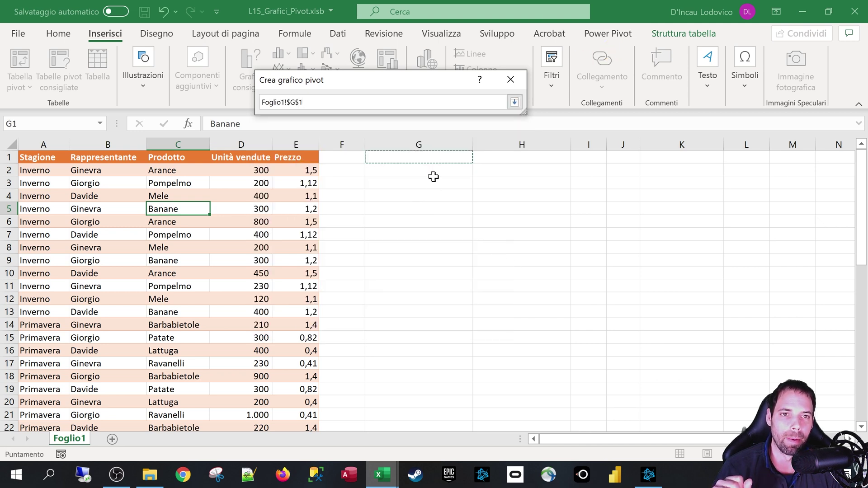
click(515, 102)
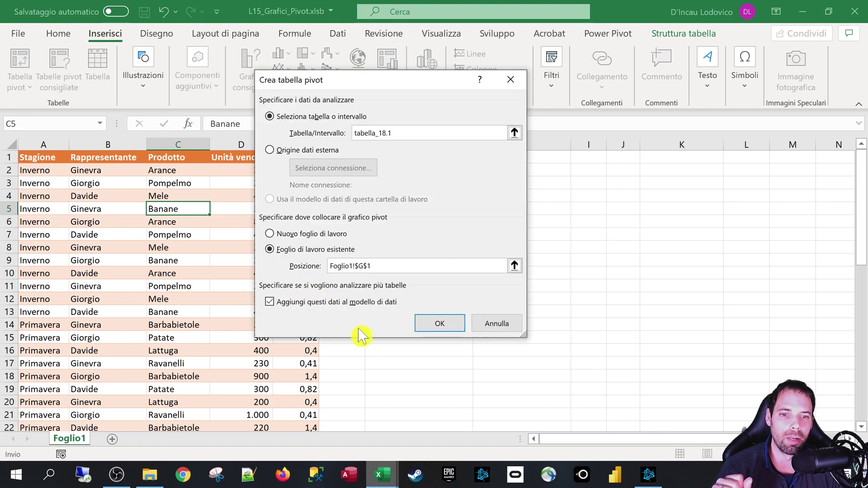
click(436, 324)
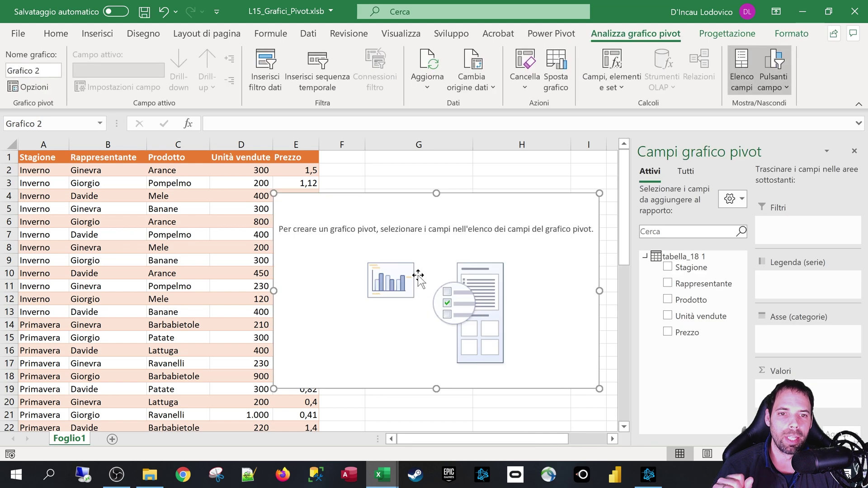
Shift the empty pivot chart left over the sales table
drag(395, 195, 317, 193)
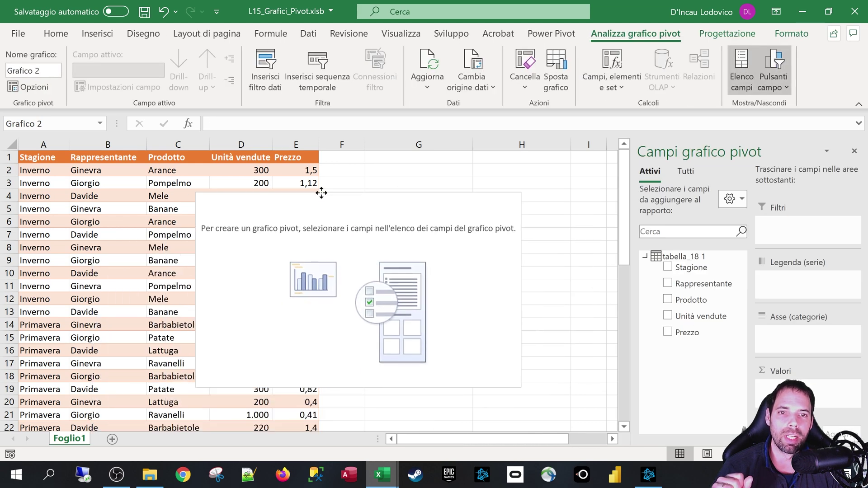
click(409, 159)
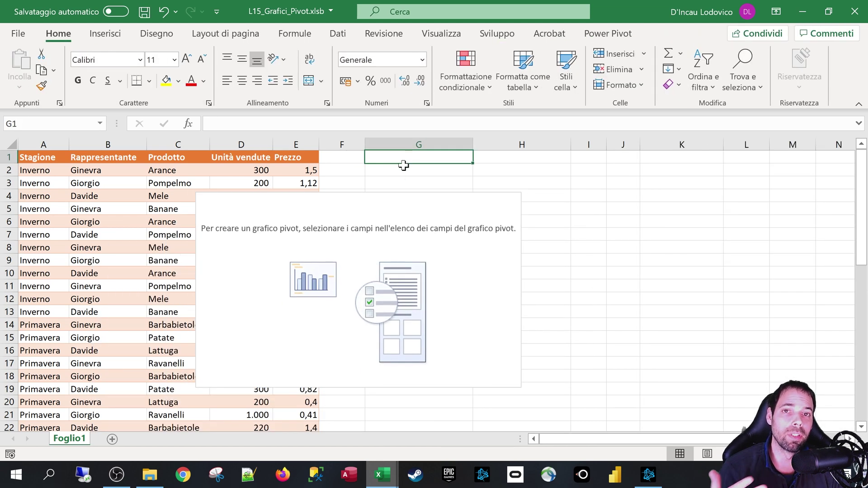
drag(400, 203, 400, 200)
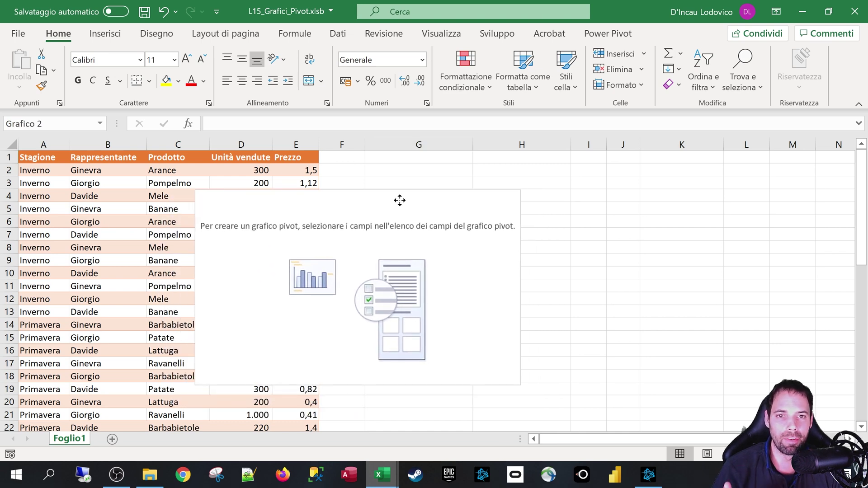
click(166, 184)
Start a pivot chart with pivot table using the data model, then cancel it
click(105, 33)
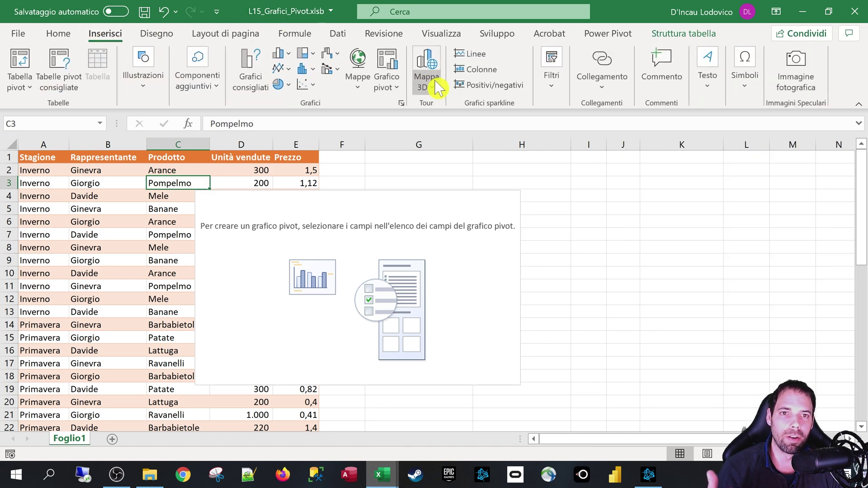
click(385, 86)
click(393, 129)
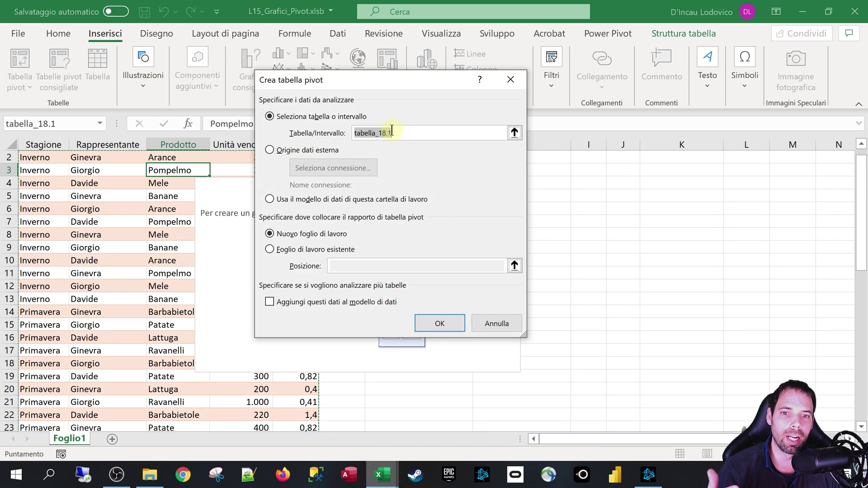
click(298, 305)
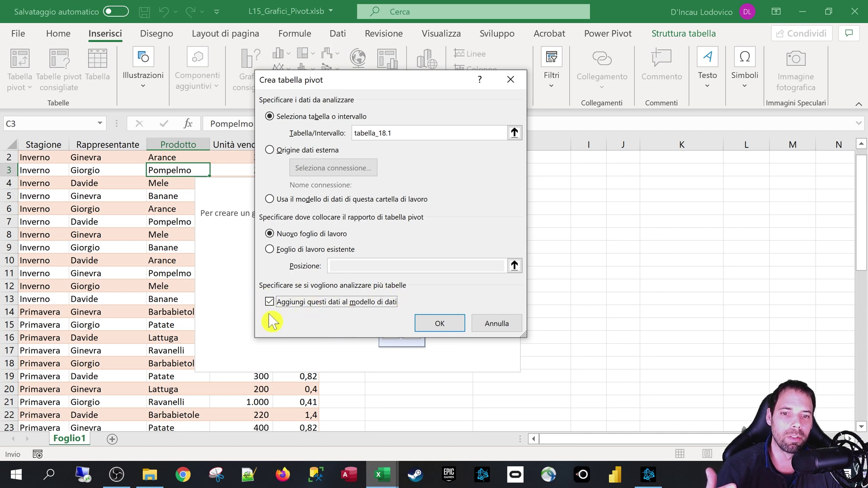
click(500, 324)
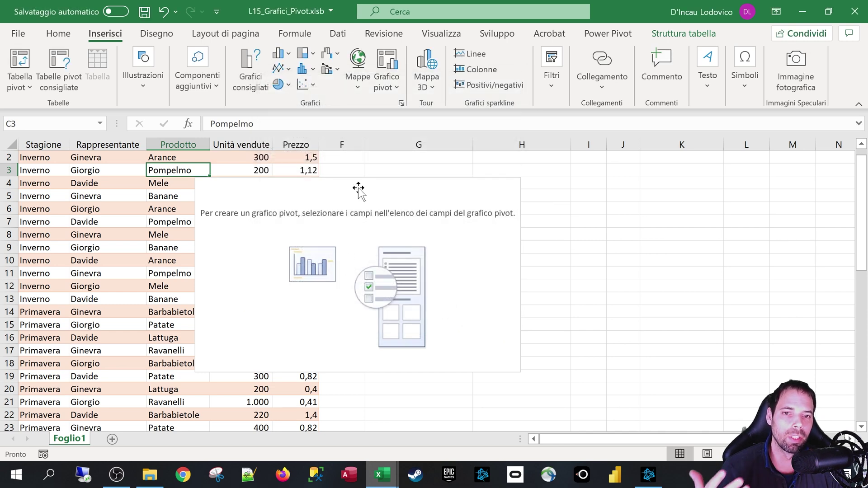
Nudge the pivot chart up and right into place over the data
mouse_move(359, 188)
mouse_down()
mouse_move(349, 209)
mouse_move(365, 193)
mouse_up()
click(341, 171)
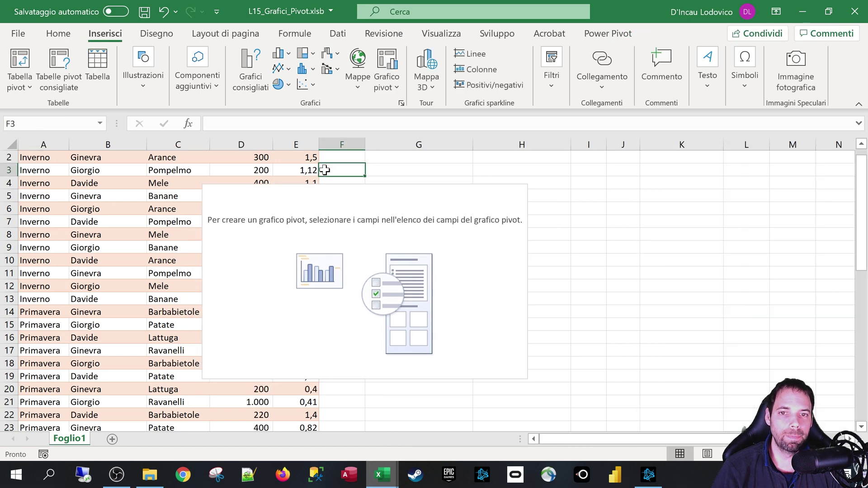
scroll(286, 203, up, 1)
mouse_move(287, 203)
mouse_down()
mouse_move(364, 176)
mouse_move(335, 181)
mouse_up()
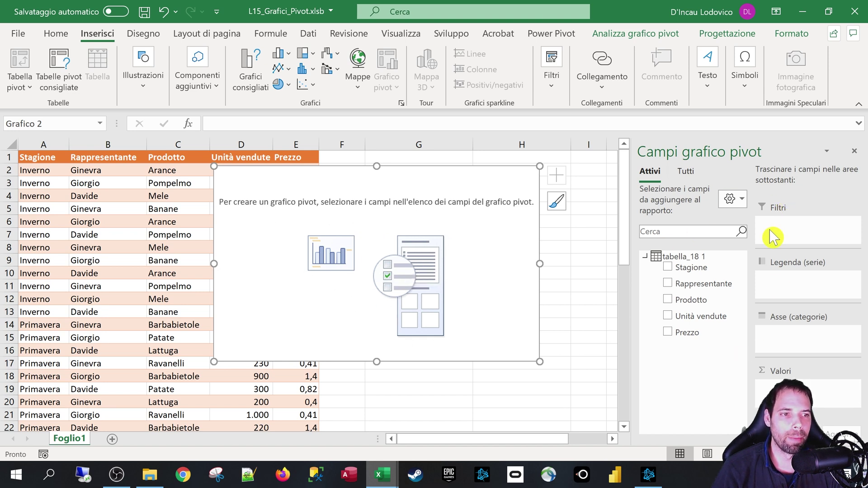
Chart Somma di Unità vendute with Rappresentante on the axis: Davide, Ginevra, Giorgio
click(858, 104)
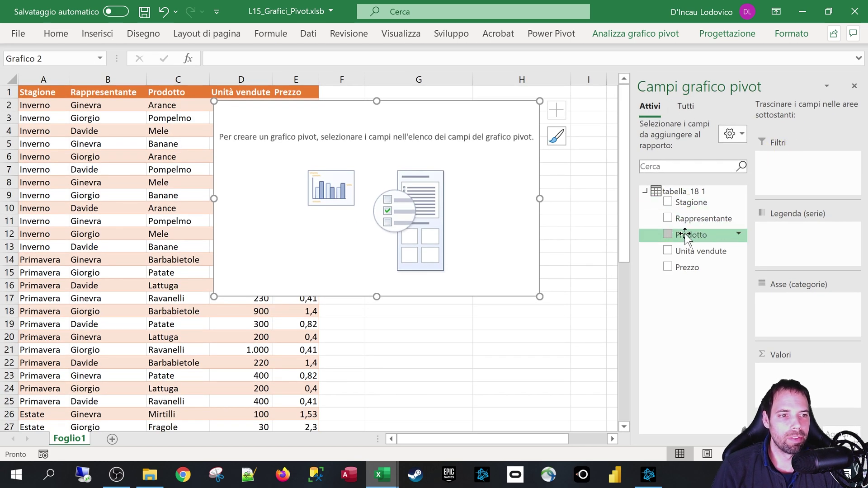
mouse_move(696, 218)
mouse_down()
mouse_move(820, 322)
mouse_move(812, 240)
mouse_move(692, 247)
mouse_up()
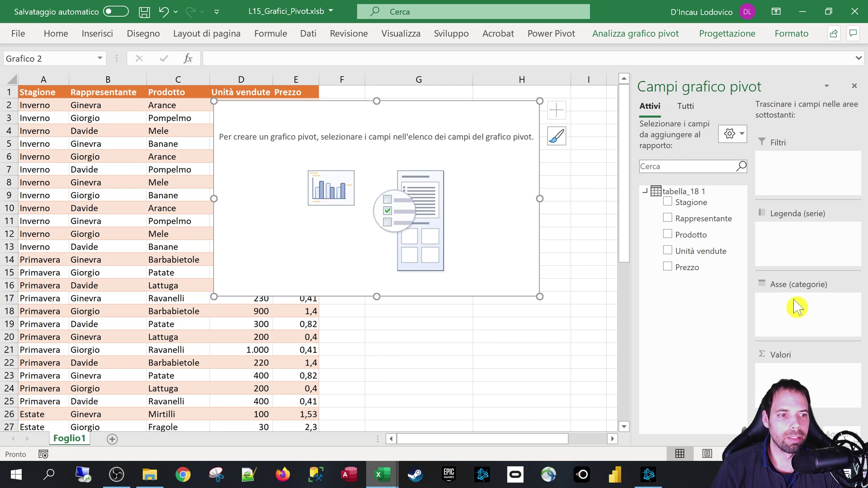
mouse_move(703, 218)
mouse_down()
mouse_move(790, 326)
mouse_move(783, 337)
mouse_up()
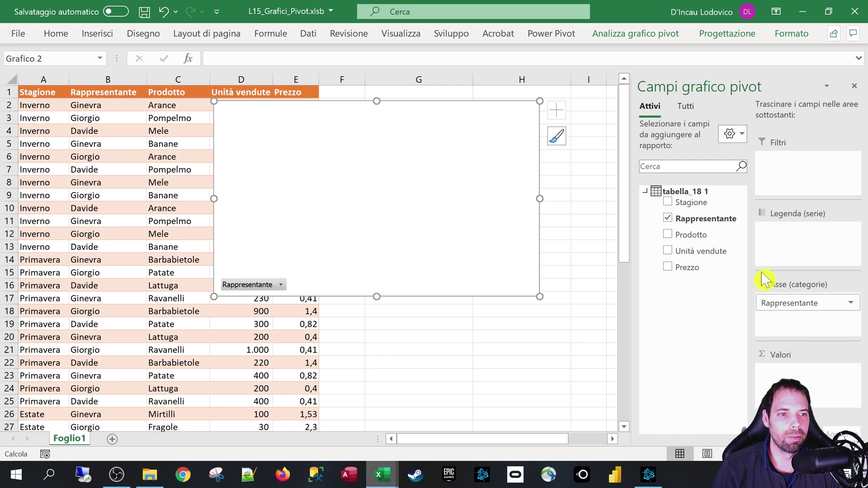
drag(686, 251, 794, 378)
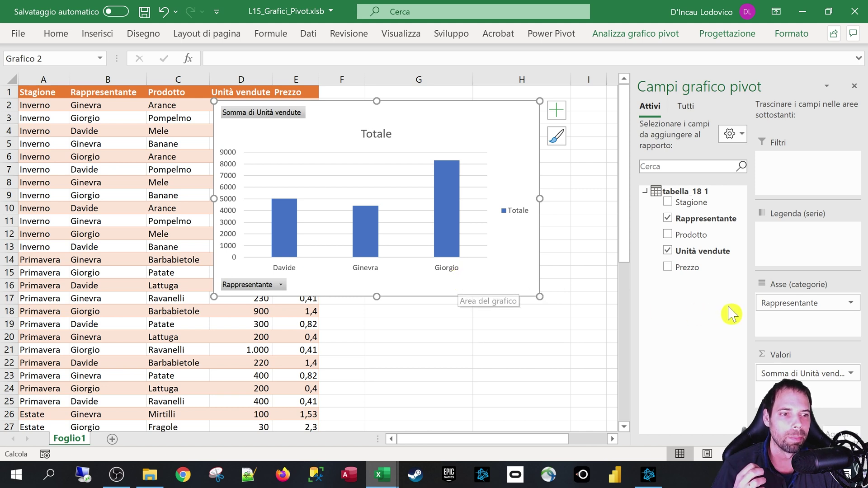
Make Rappresentante the legend series and Stagione the axis (Autunno, Estate, Inverno, Primavera)
drag(790, 303, 791, 249)
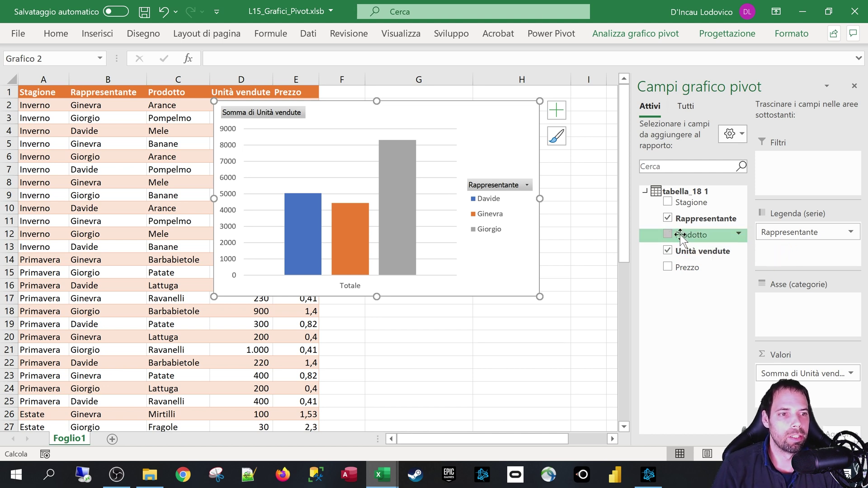
mouse_move(691, 235)
mouse_down()
mouse_move(789, 317)
mouse_move(719, 272)
mouse_up()
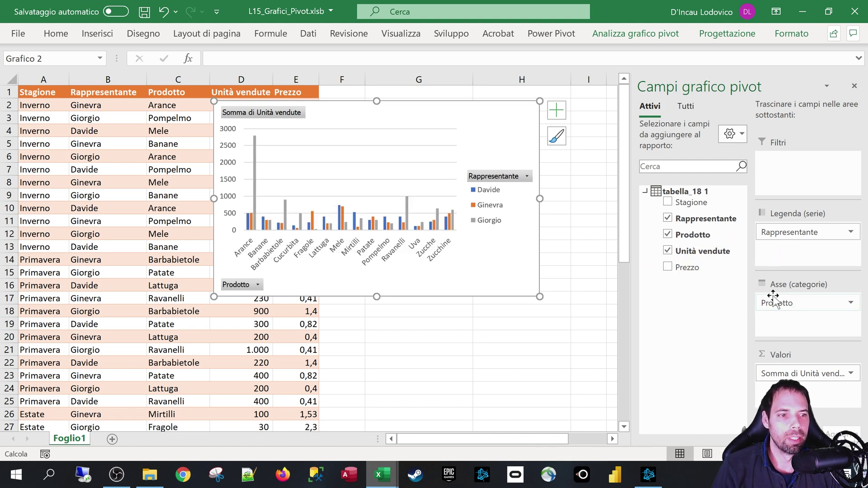
drag(692, 209, 746, 300)
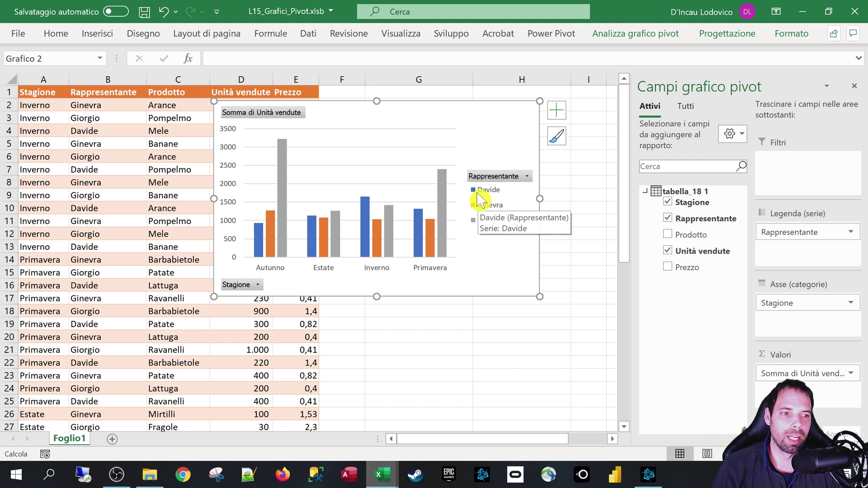
click(616, 39)
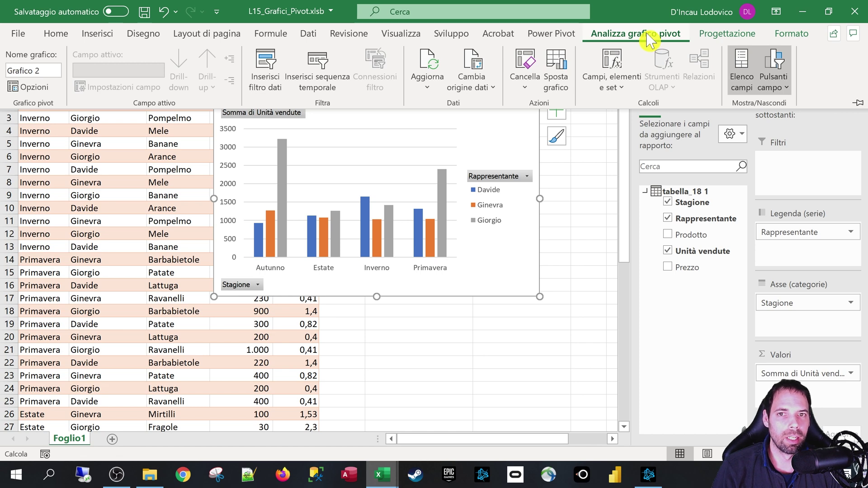
Apply Inverti righe/colonne so Davide, Ginevra and Giorgio form the axis, seasons the series
click(722, 38)
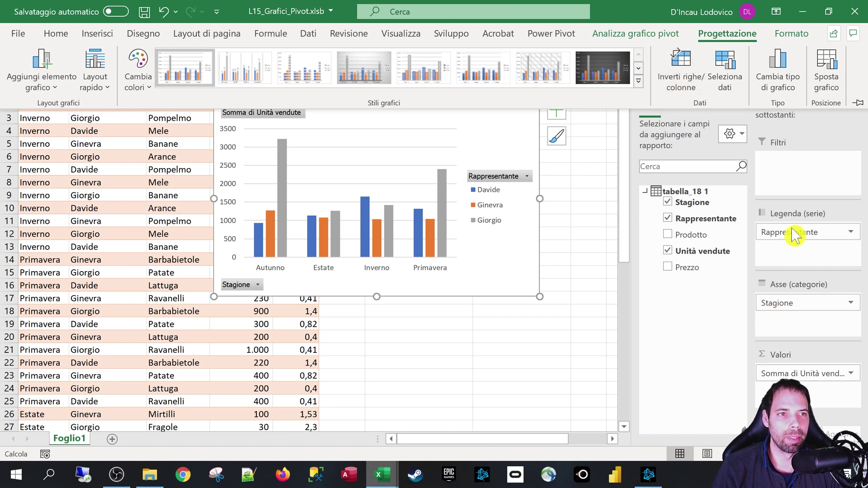
click(668, 78)
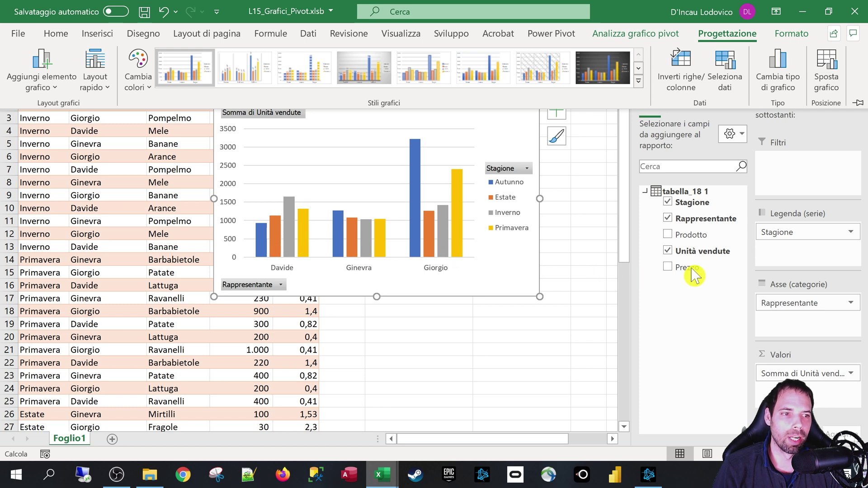
click(778, 232)
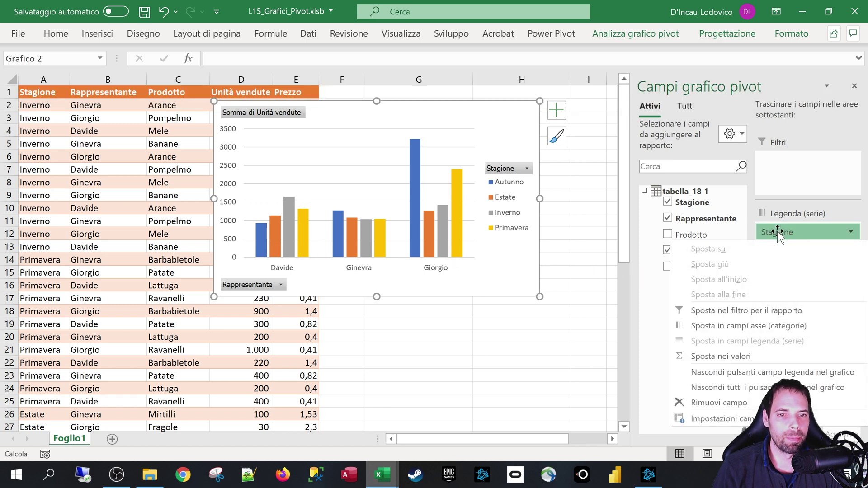
Put Stagione above Rappresentante on the chart axis and collapse it to one Totale bar per season
mouse_move(778, 229)
mouse_down()
mouse_move(792, 309)
mouse_move(782, 302)
mouse_up()
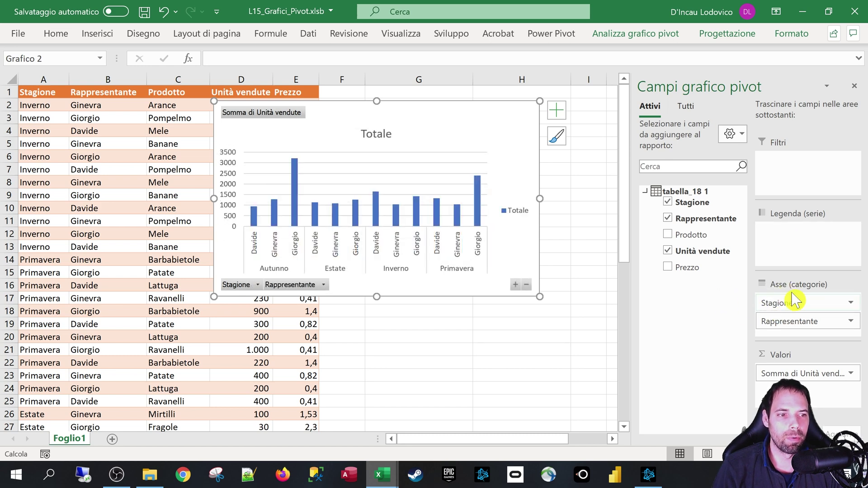
drag(787, 294, 777, 233)
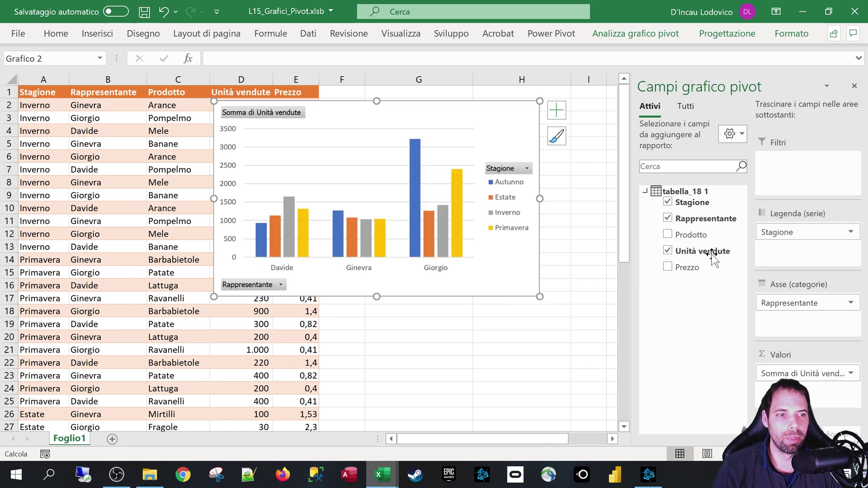
drag(796, 233, 778, 301)
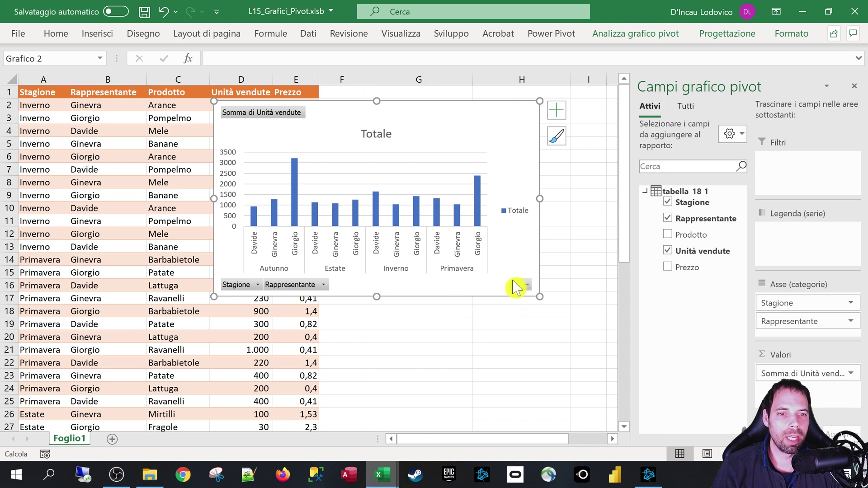
click(528, 284)
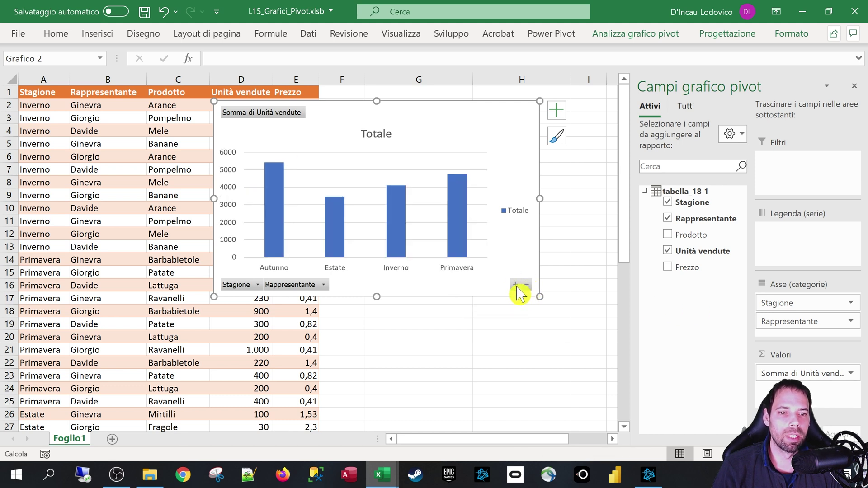
click(516, 285)
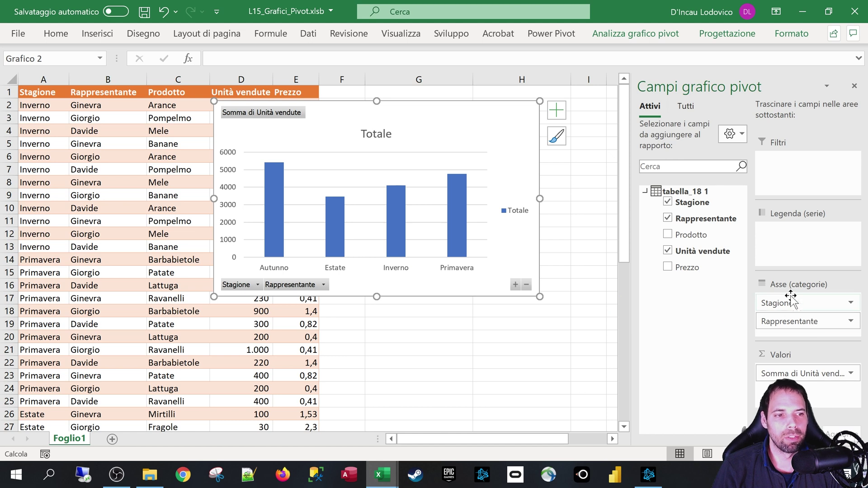
click(516, 284)
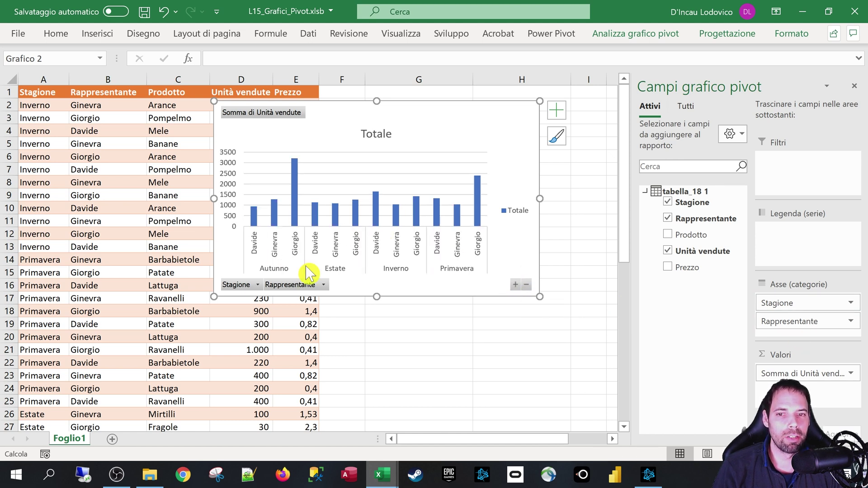
click(527, 285)
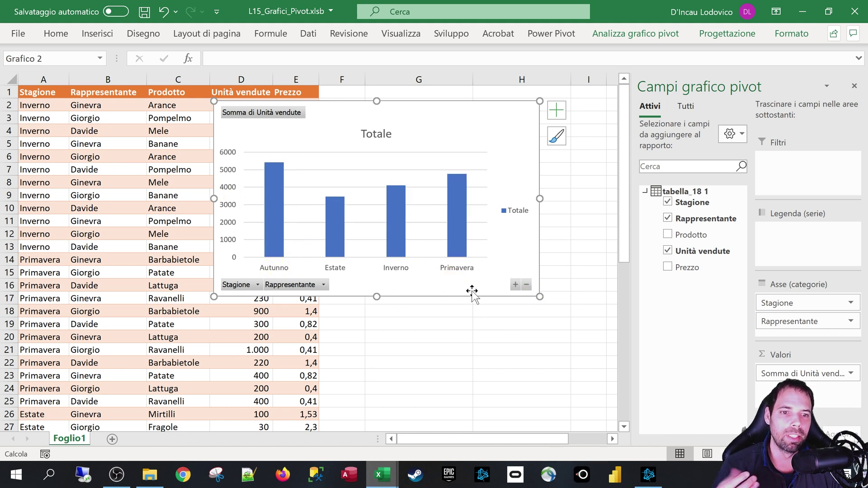
Expand the axis, try Prodotto as series and remove it, then move Stagione to Legenda (serie)
click(516, 285)
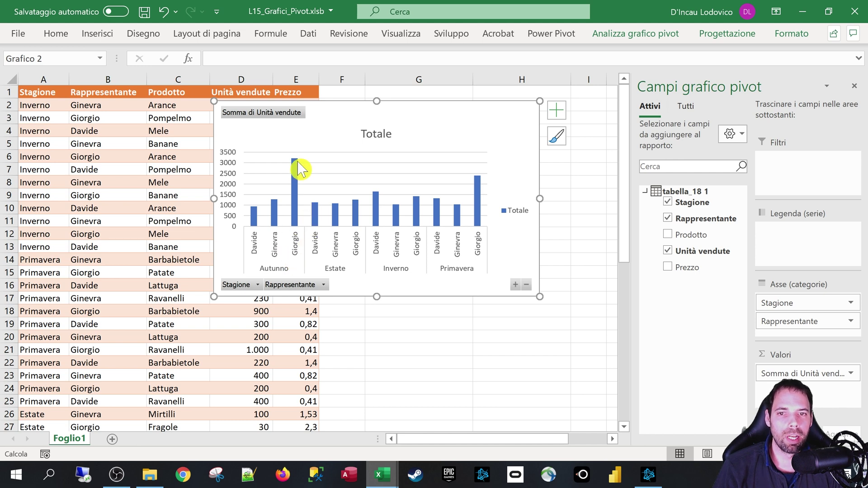
click(281, 214)
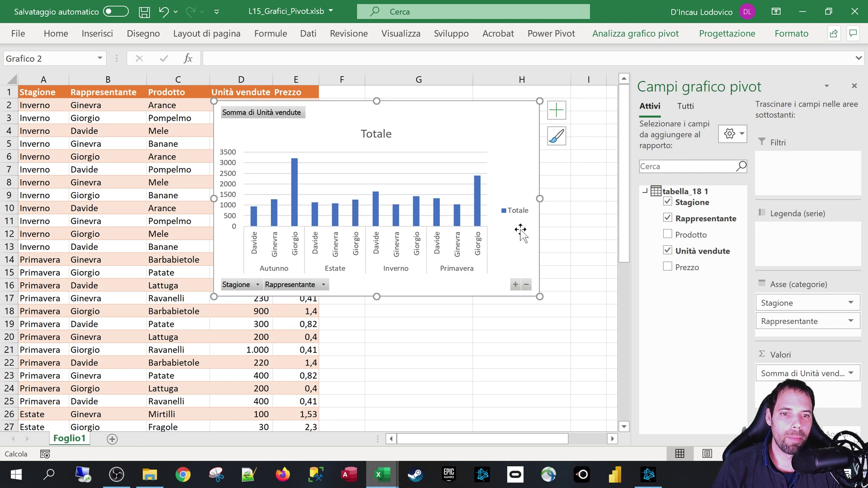
click(257, 113)
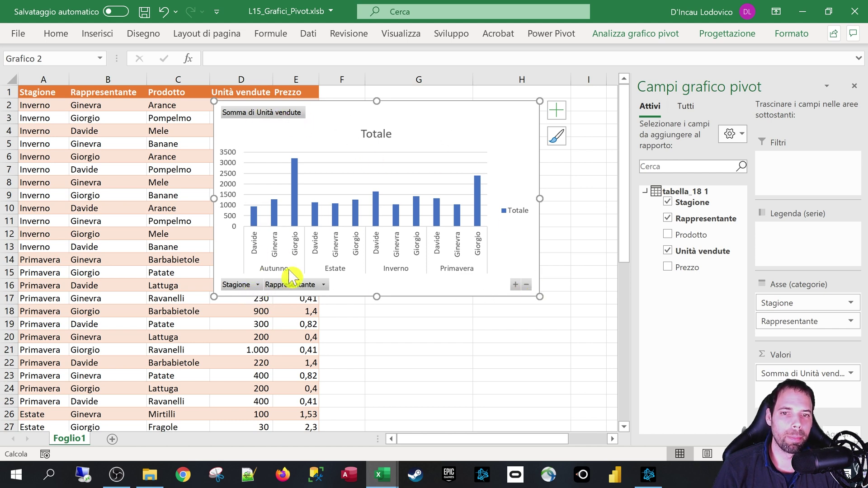
mouse_move(685, 235)
mouse_down()
mouse_move(786, 240)
mouse_move(787, 232)
mouse_up()
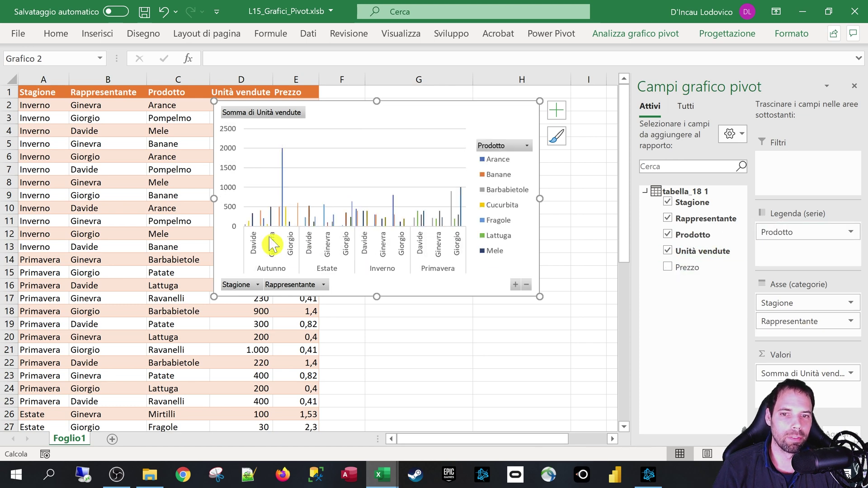
drag(785, 232, 709, 240)
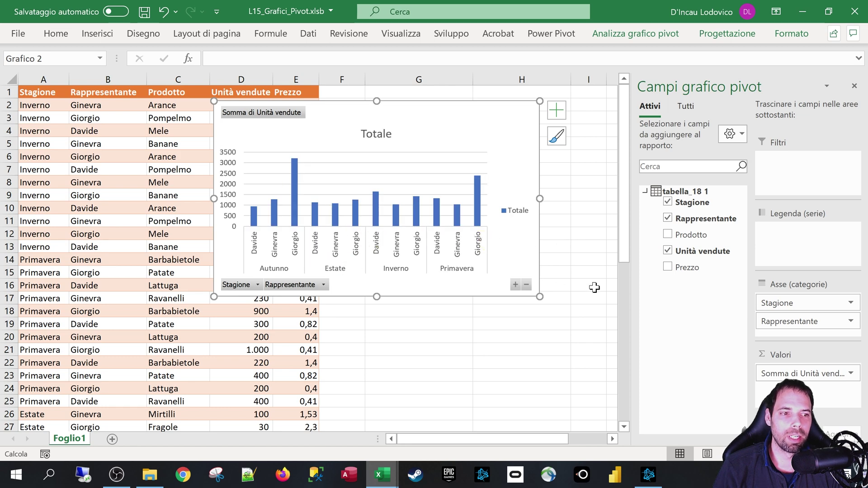
drag(790, 303, 787, 255)
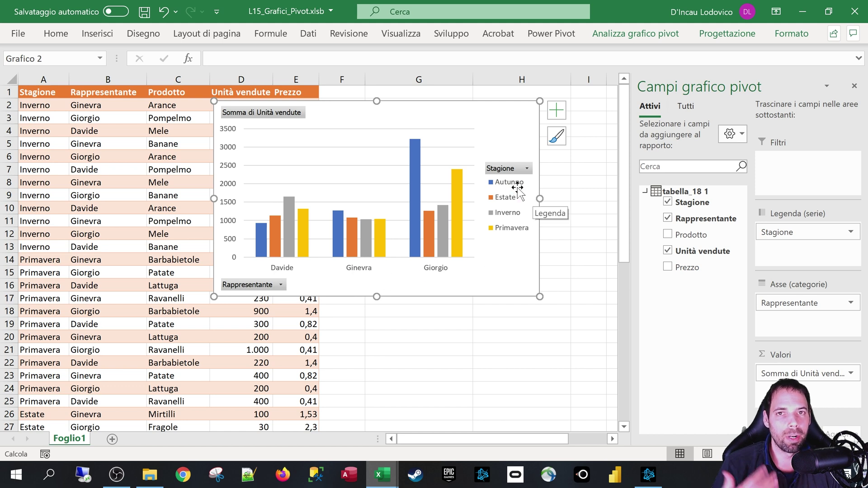
click(526, 170)
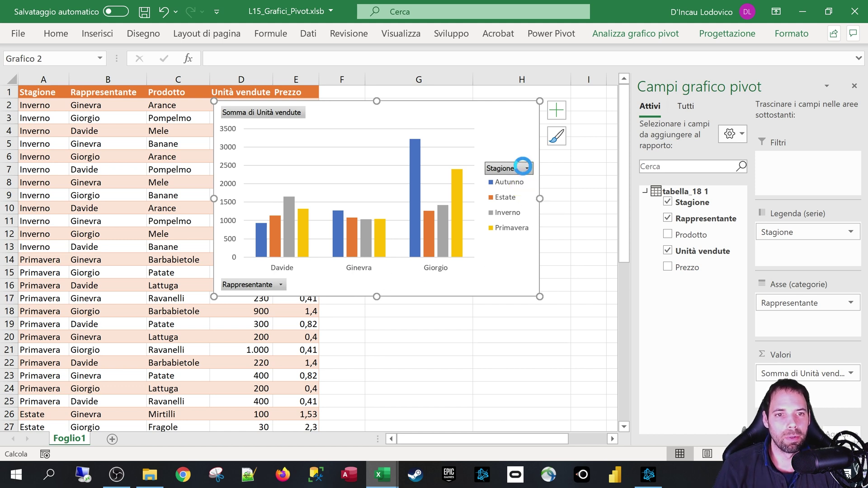
click(527, 168)
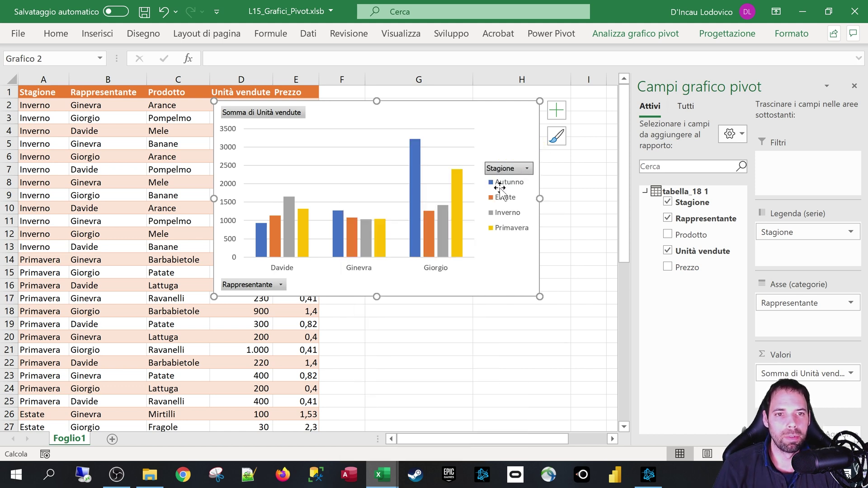
click(527, 169)
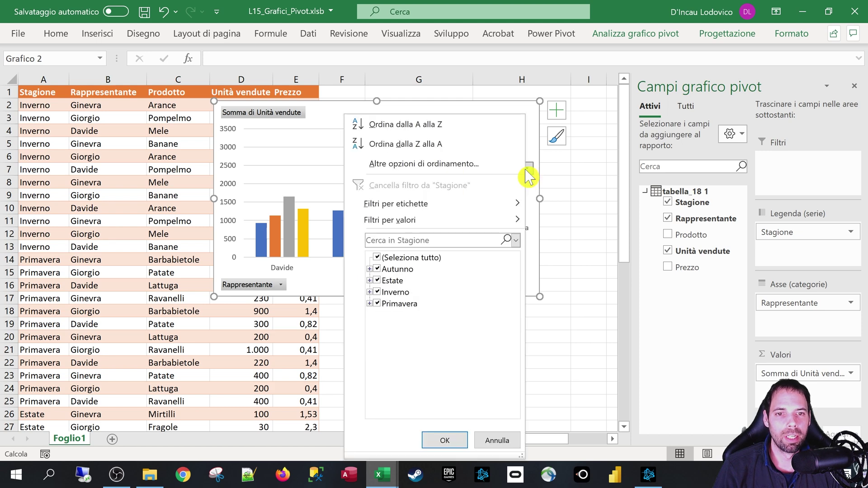
click(380, 269)
click(445, 441)
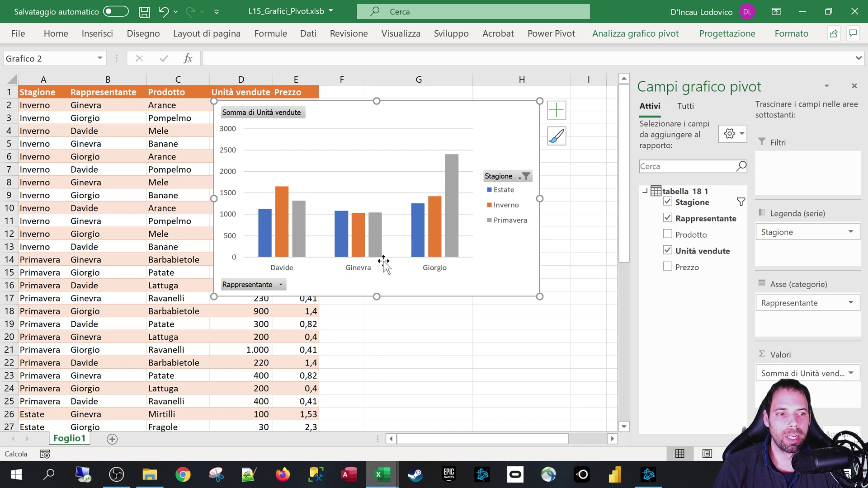
click(850, 233)
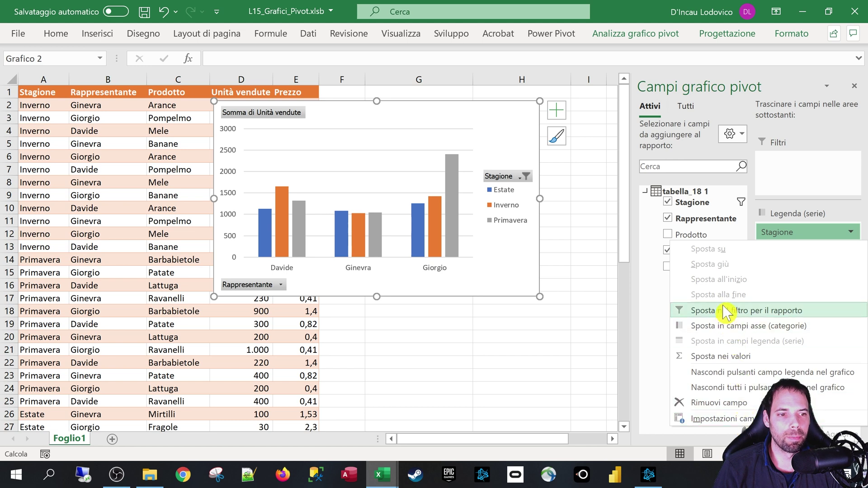
click(652, 301)
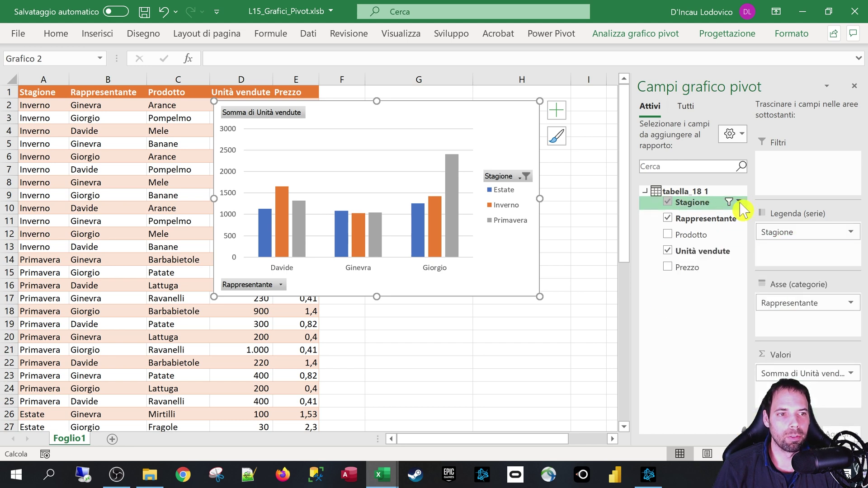
mouse_move(692, 202)
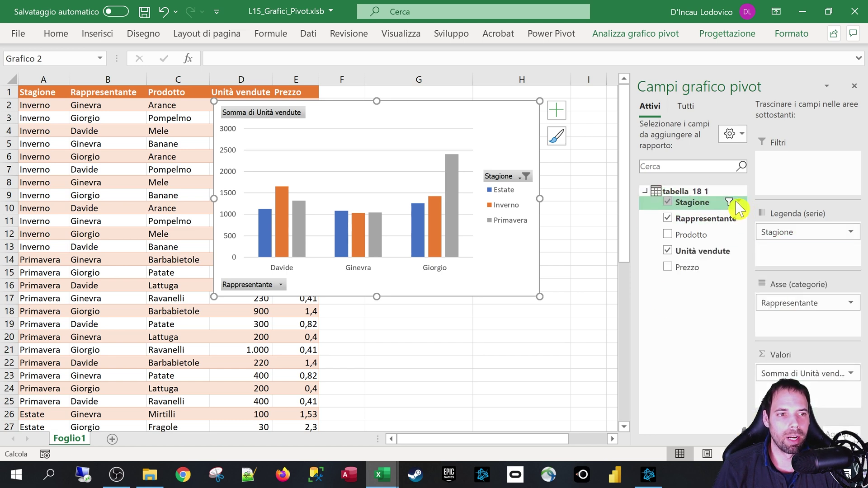
click(738, 207)
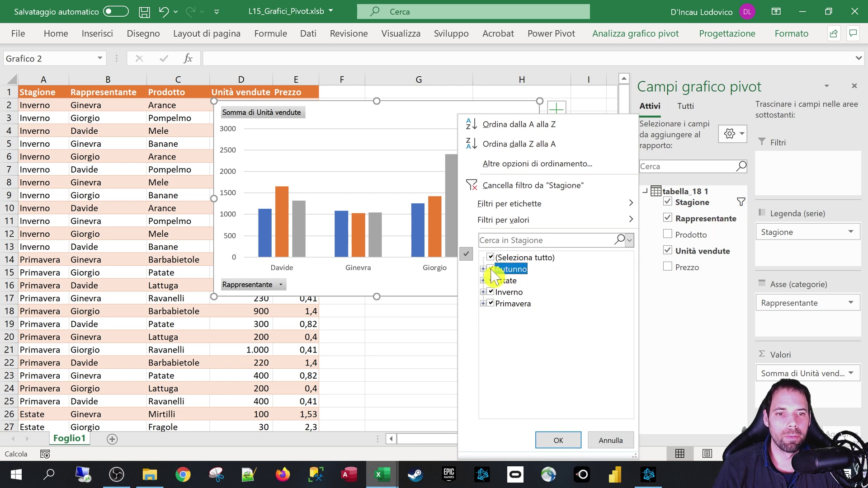
click(559, 440)
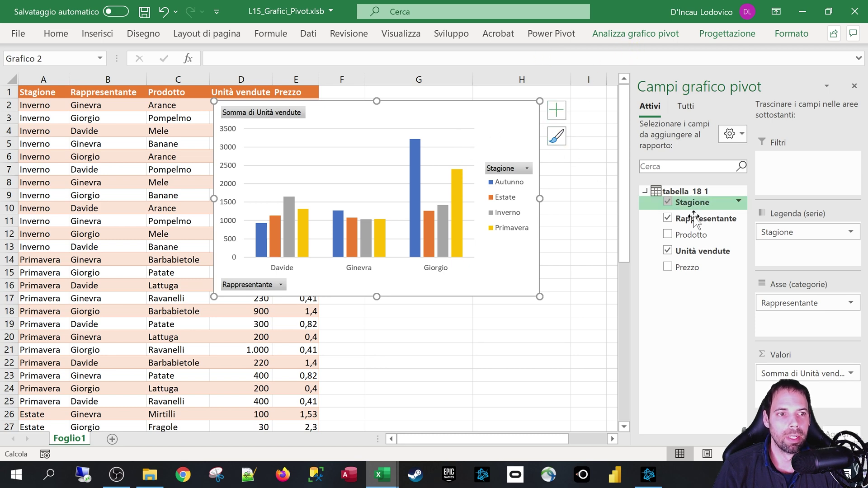
Nest Rappresentante under Stagione, hide all chart field buttons, and move the chart down-left
drag(777, 232, 777, 302)
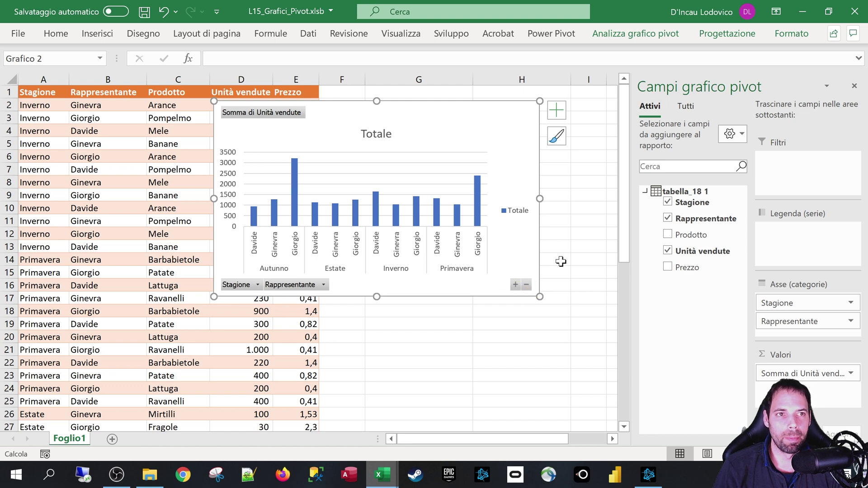
click(660, 40)
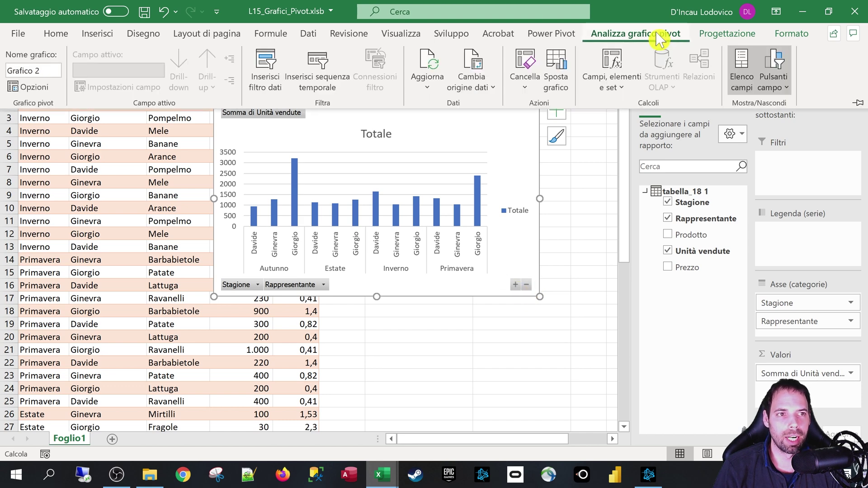
click(776, 96)
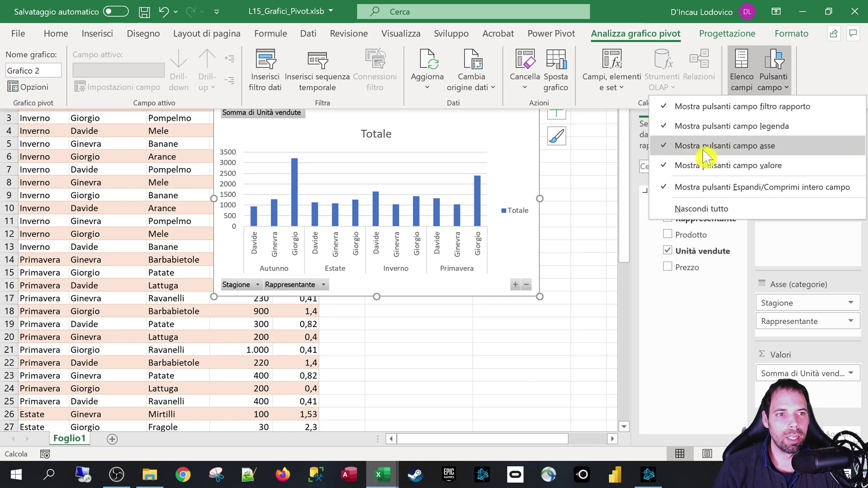
click(723, 153)
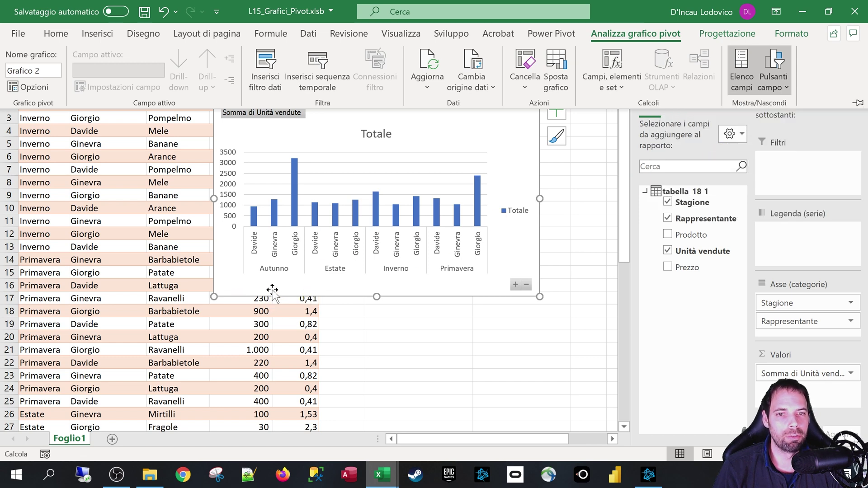
click(775, 82)
click(772, 127)
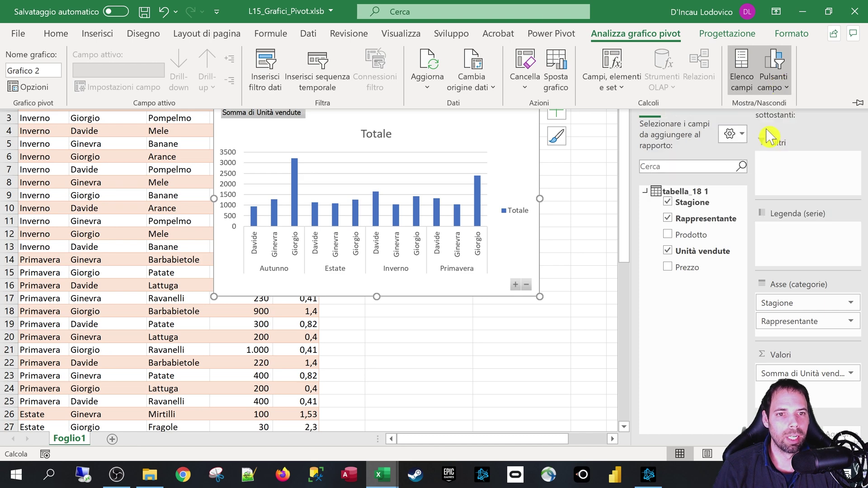
click(774, 82)
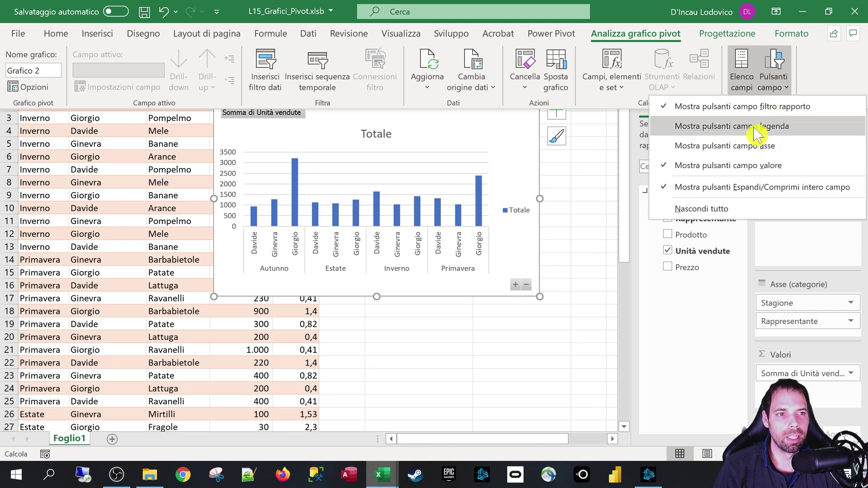
click(757, 128)
click(777, 84)
click(752, 149)
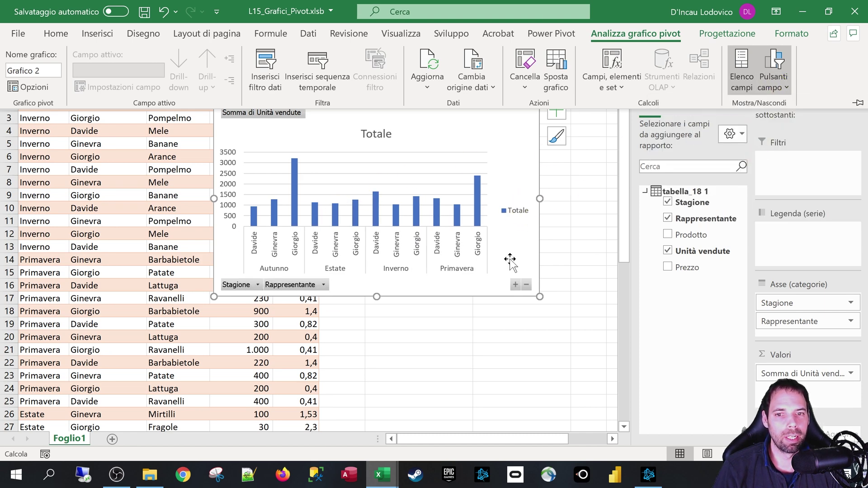
click(775, 84)
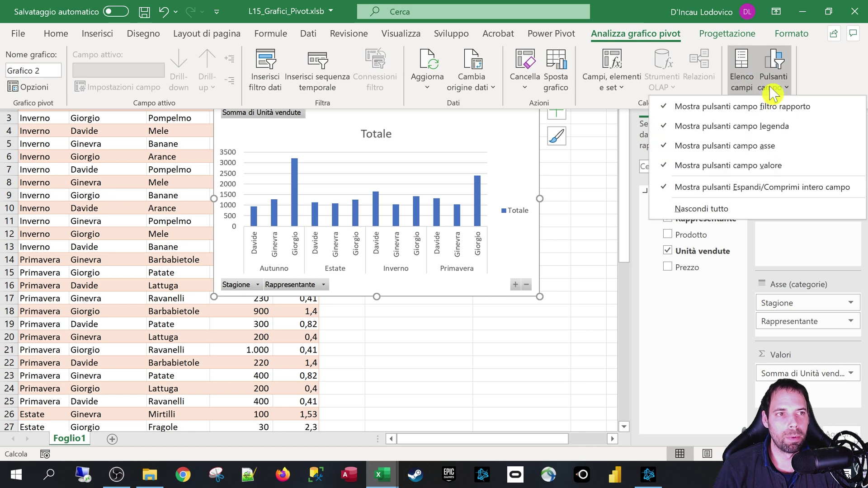
click(702, 209)
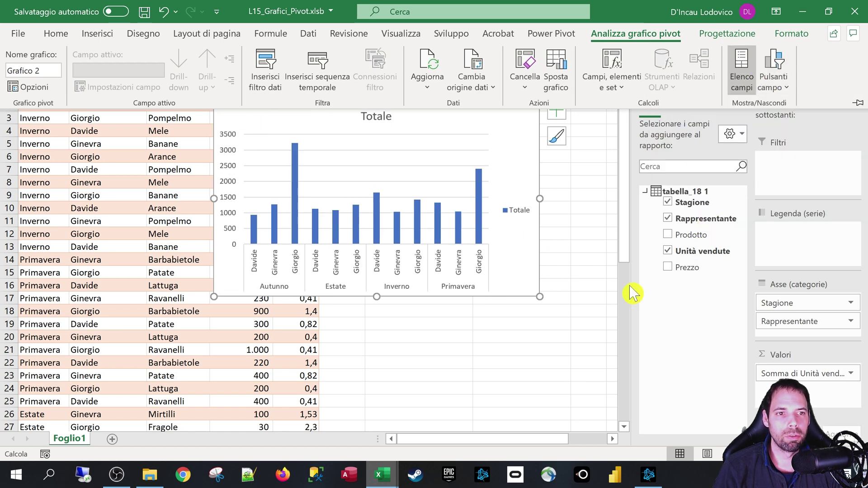
key(ctrl+F1)
drag(512, 115, 478, 171)
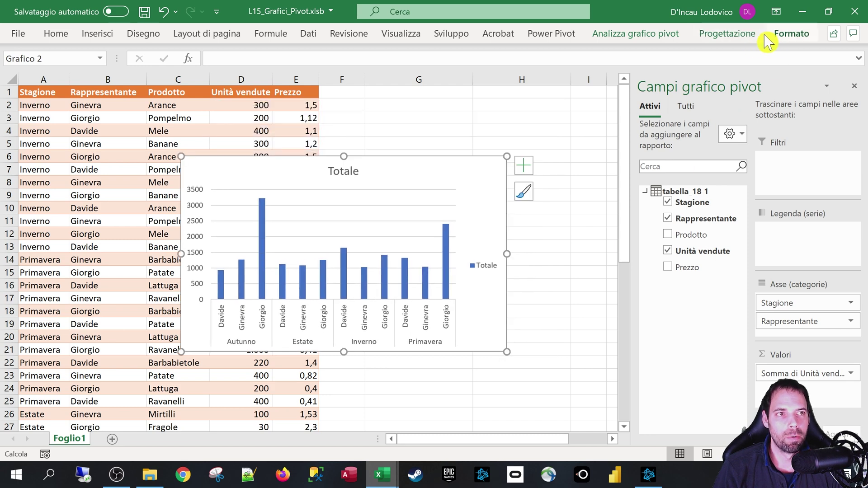
Restore the field buttons, then hide the value, axis, legend and filter buttons, keeping expand/collapse
click(727, 34)
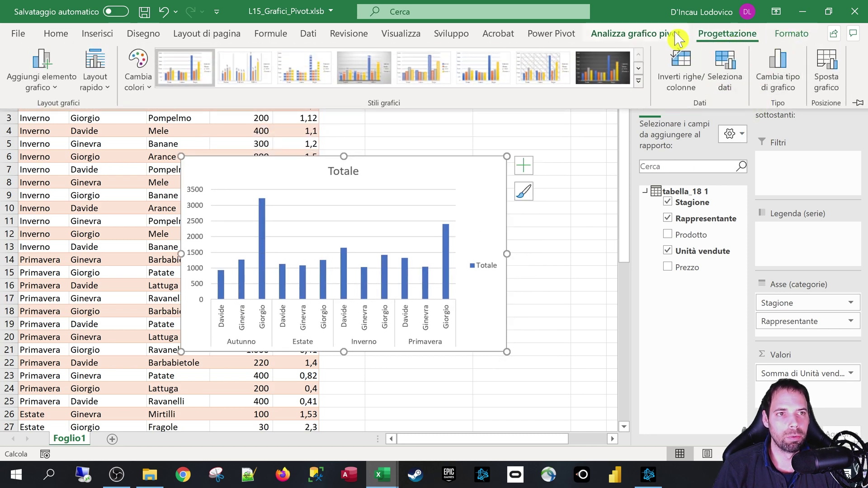
click(643, 34)
click(774, 83)
click(701, 208)
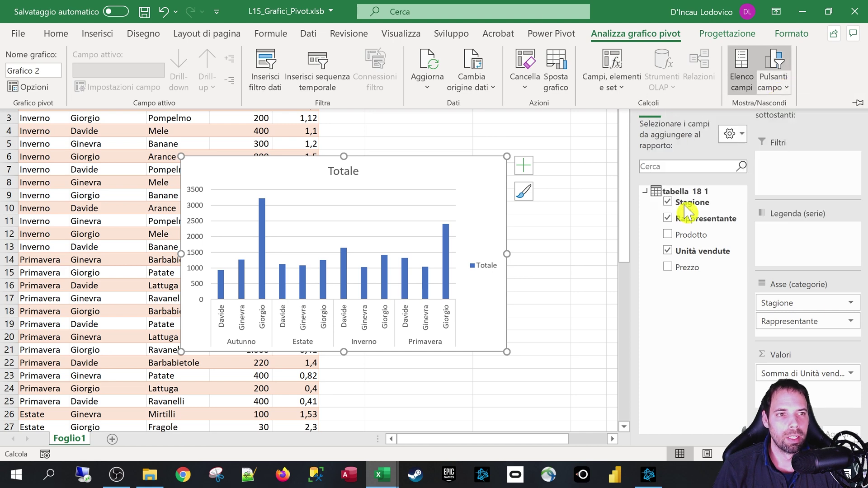
click(773, 83)
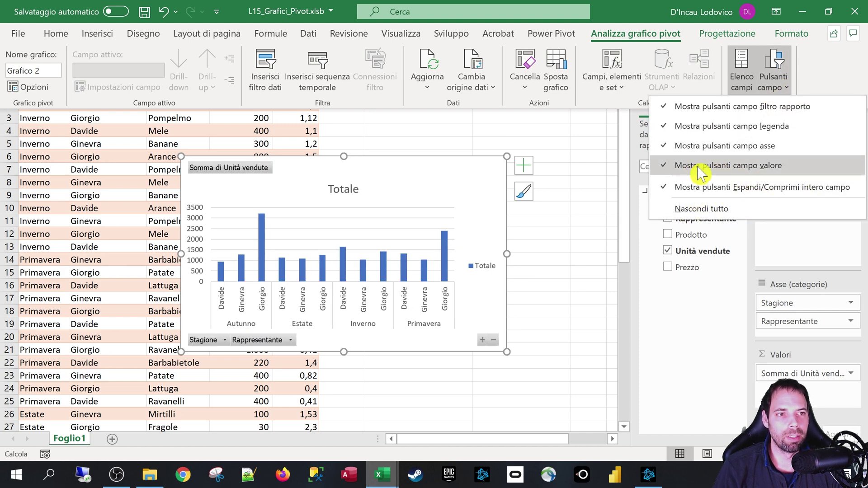
click(724, 166)
click(774, 84)
click(751, 108)
click(774, 84)
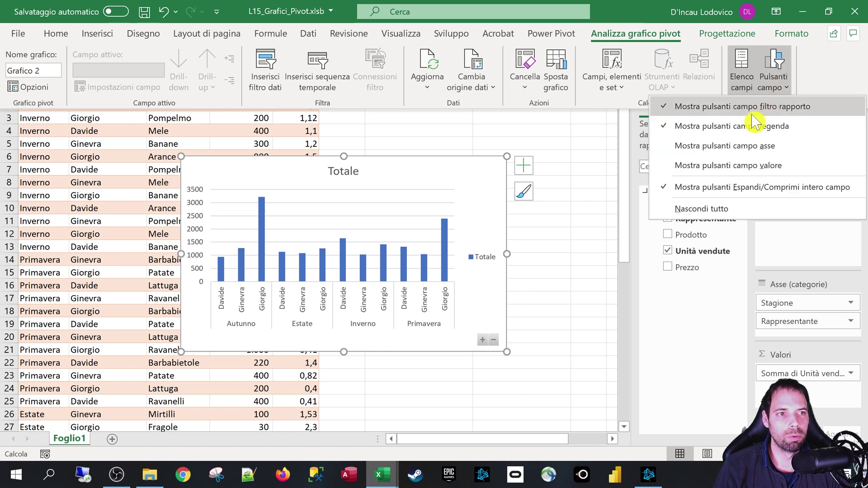
click(752, 122)
click(774, 84)
click(748, 124)
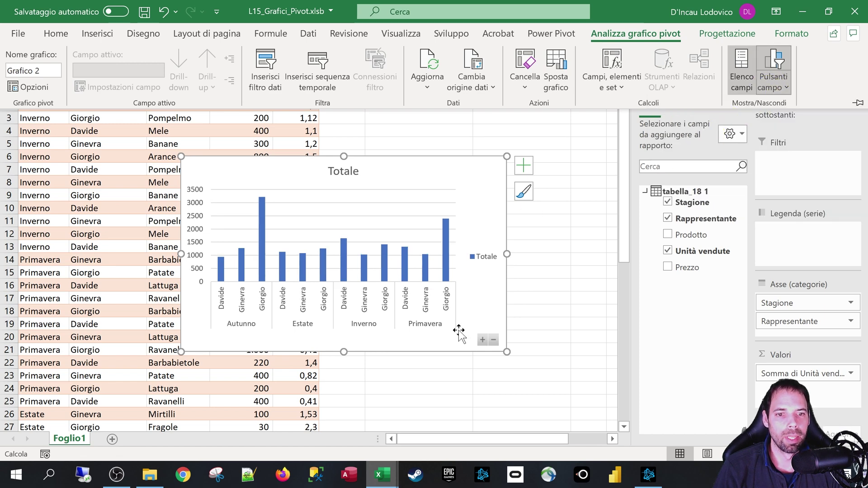
click(489, 350)
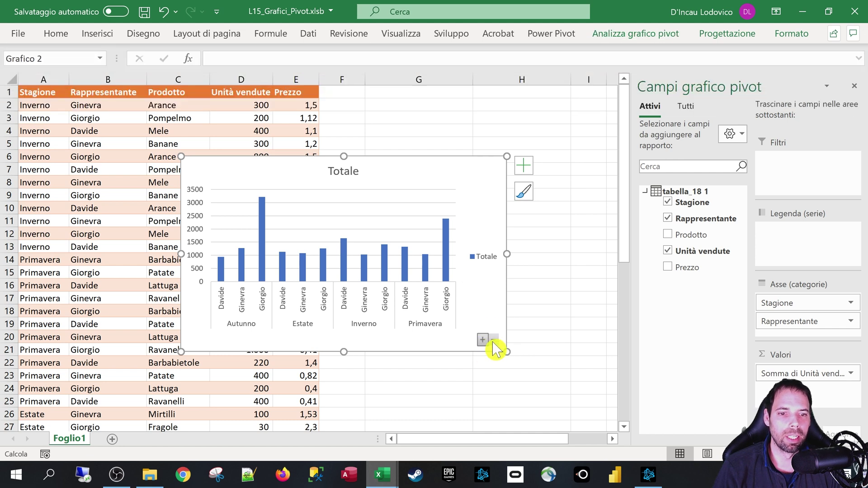
click(493, 340)
click(482, 340)
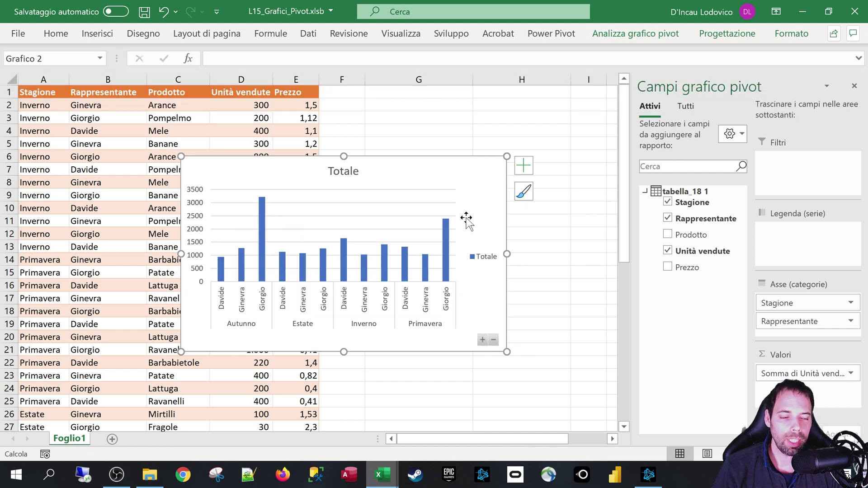
Remove Stagione from the pivot chart and add Prezzo to the values
mouse_move(792, 304)
mouse_down()
mouse_move(790, 238)
mouse_move(667, 257)
mouse_up()
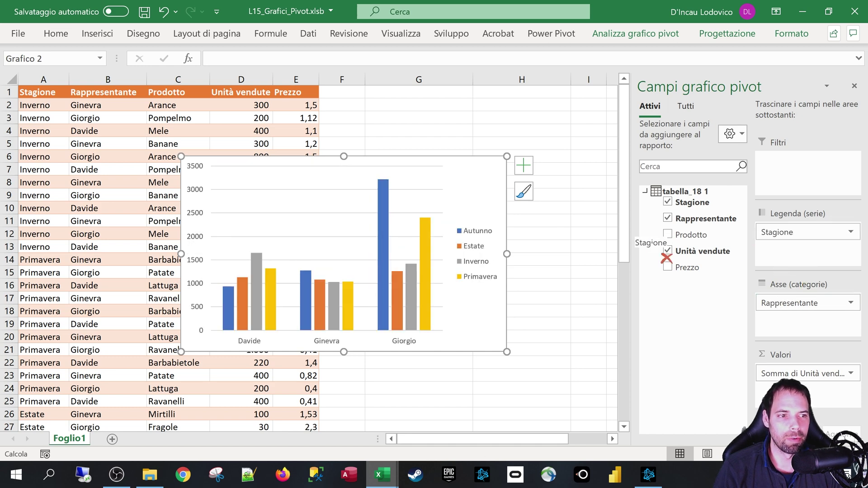
mouse_move(799, 242)
mouse_down()
mouse_move(718, 253)
mouse_move(790, 389)
mouse_up()
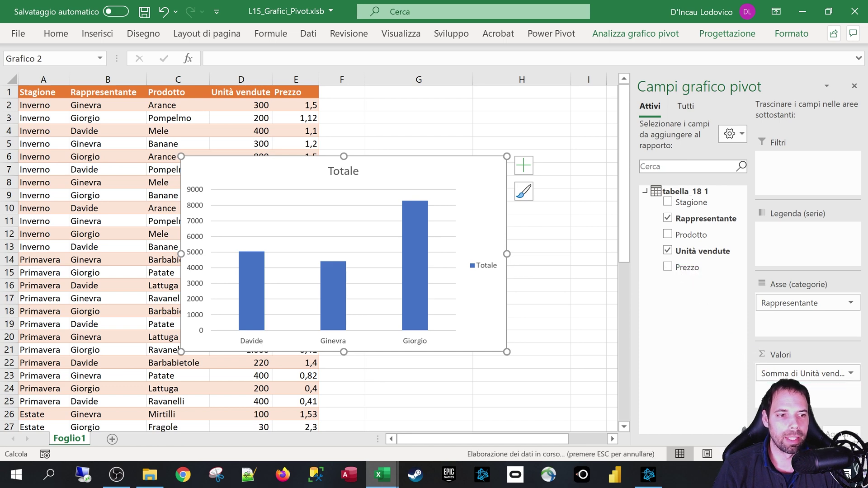
click(792, 374)
Rename the value fields to 'Unità vendute' and 'Prezzo' by deleting the 'Somma di' prefix
click(778, 357)
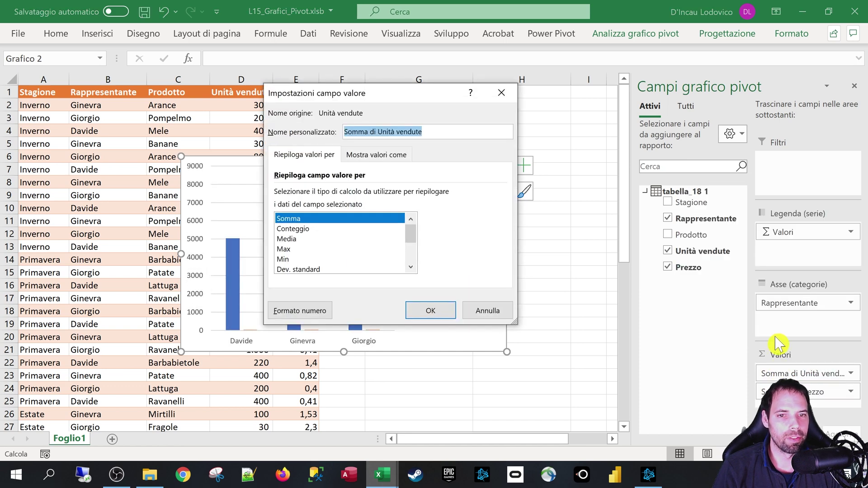
click(377, 132)
drag(356, 131, 344, 131)
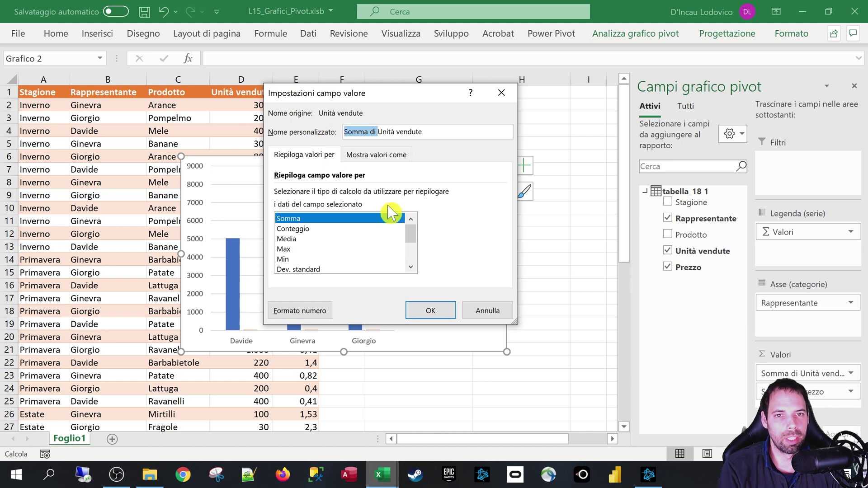
key(BackSpace)
click(432, 312)
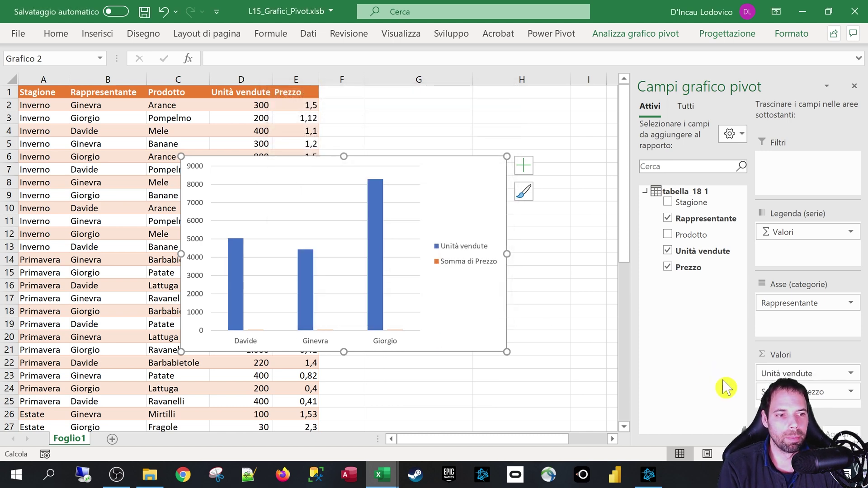
double_click(783, 391)
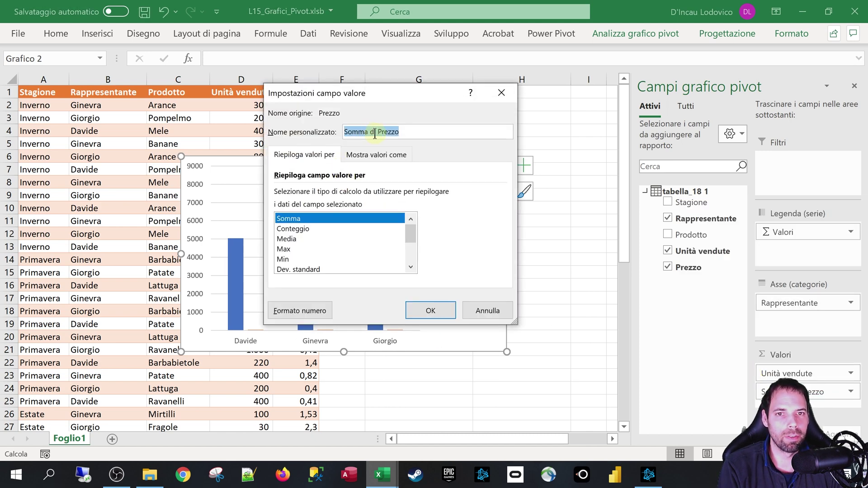
drag(376, 131, 344, 132)
key(BackSpace)
click(446, 312)
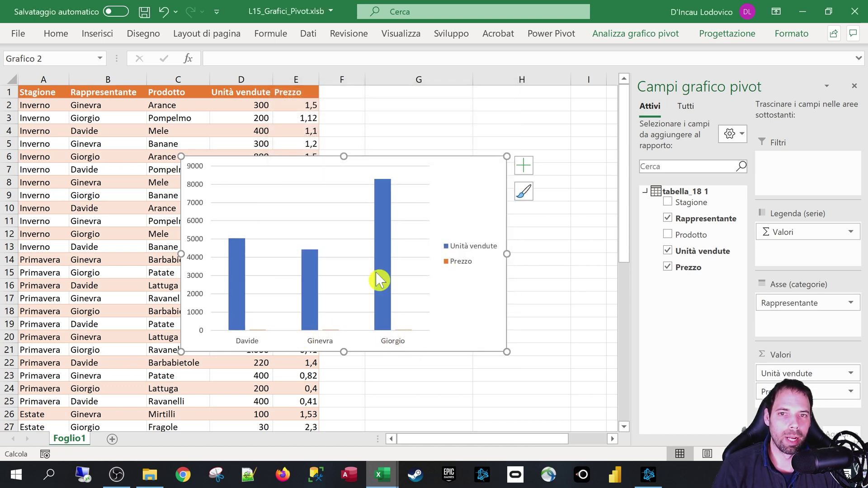
click(296, 106)
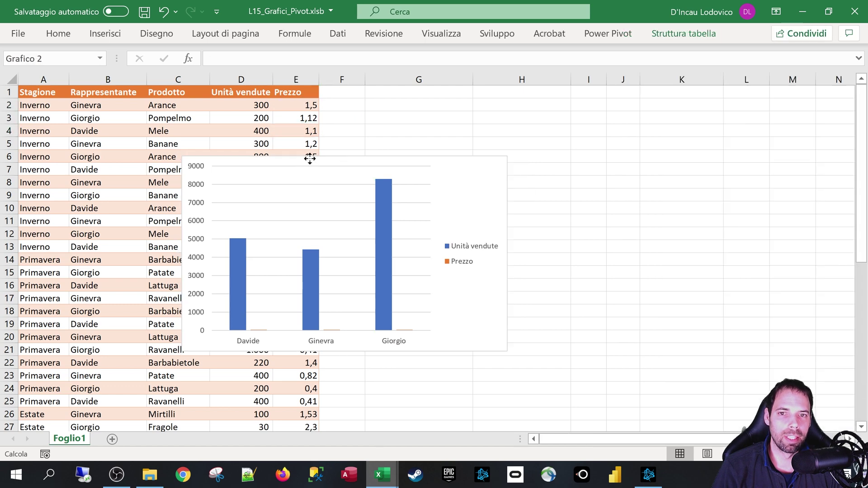
Move the chart clear of the table and format column E (Prezzo) as € Italiano (Italia) accounting
drag(310, 159, 477, 122)
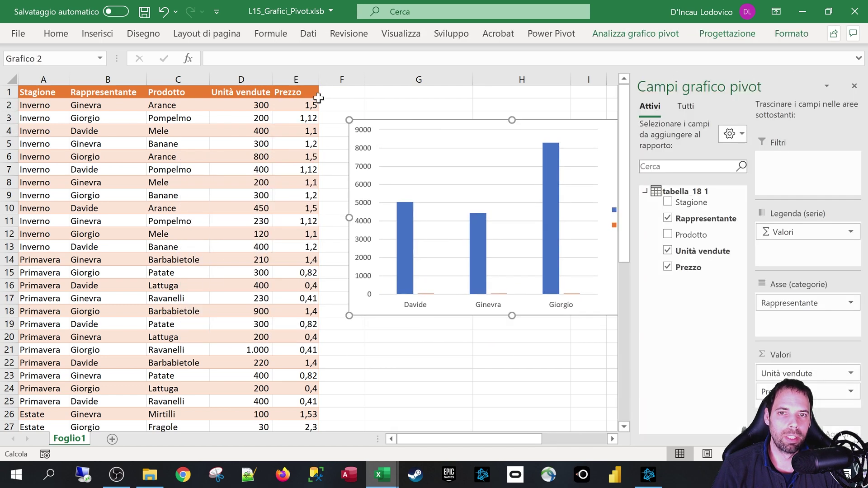
click(292, 83)
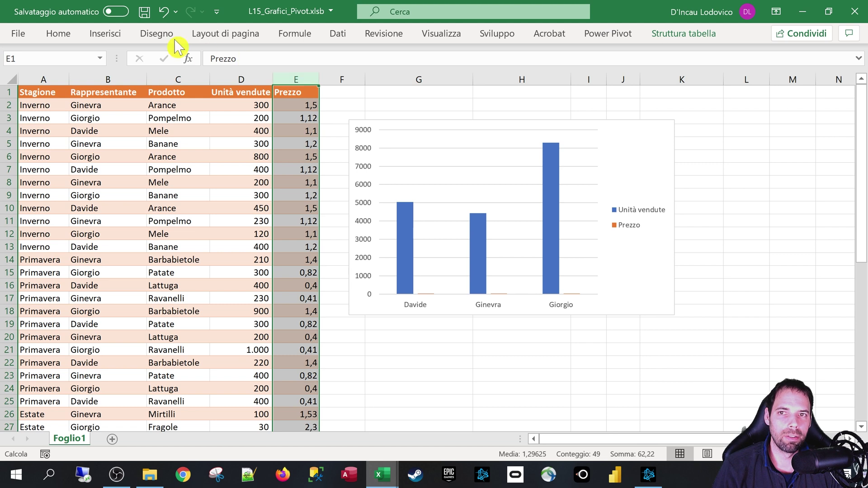
click(56, 37)
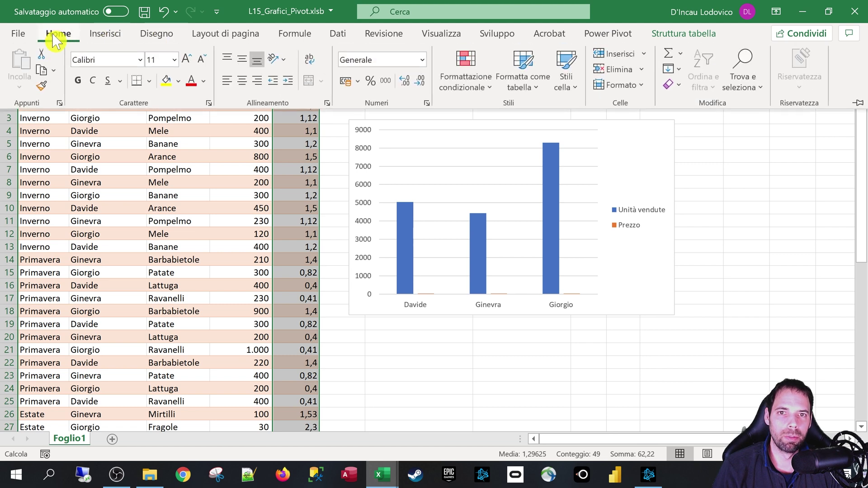
click(358, 81)
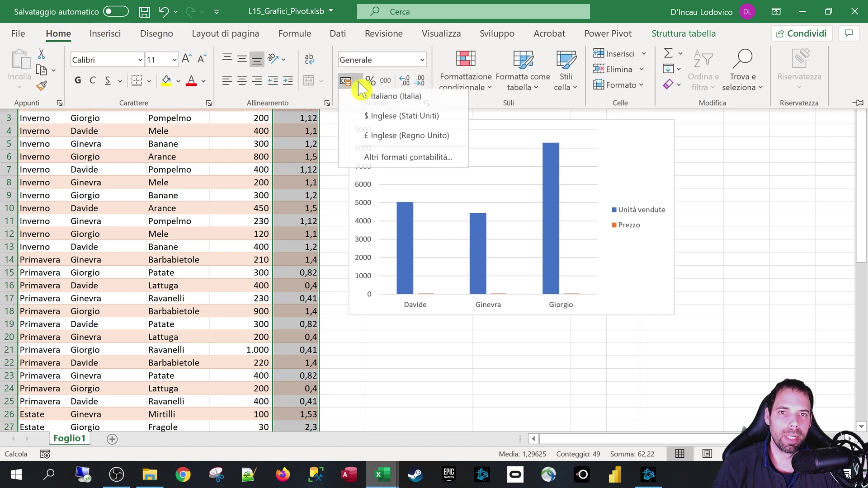
click(388, 108)
click(298, 183)
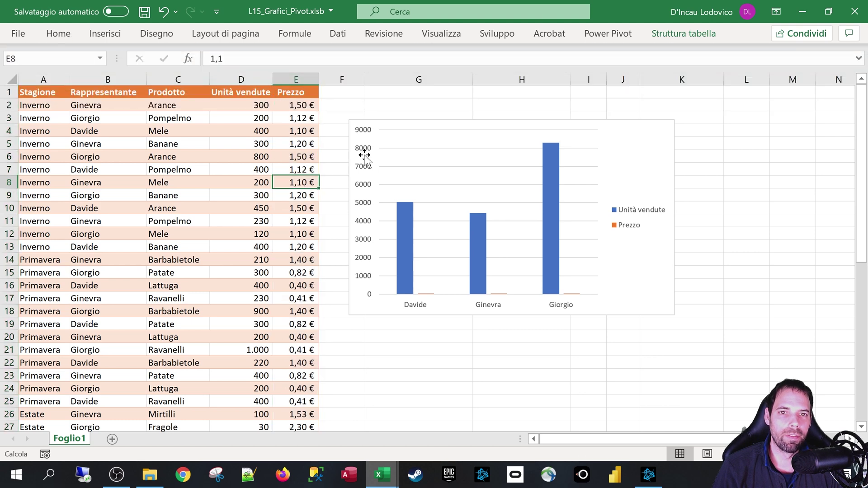
drag(634, 128, 471, 140)
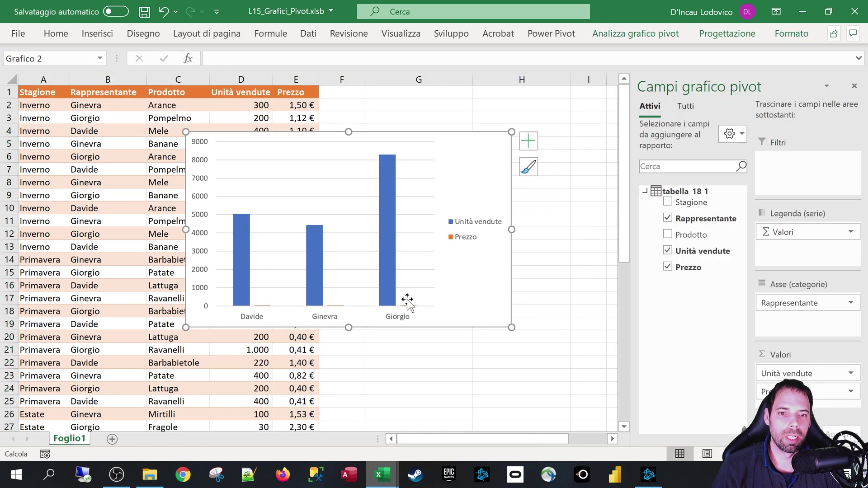
Change Grafico 2 to Combinato: Unità vendute as clustered columns, Prezzo as a secondary-axis line
right_click(455, 144)
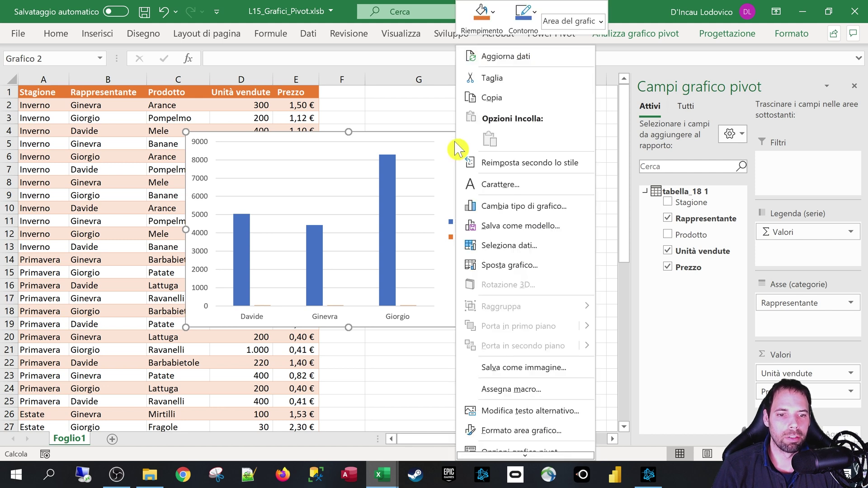
scroll(516, 371, down, 1)
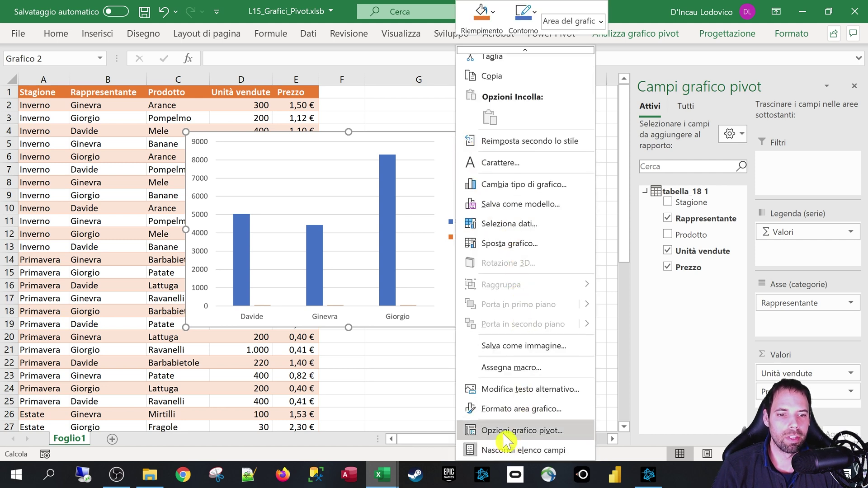
click(517, 194)
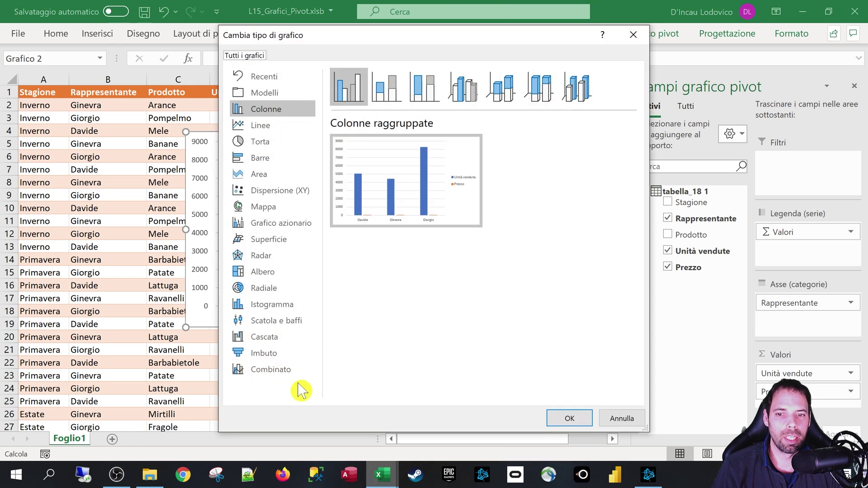
click(273, 379)
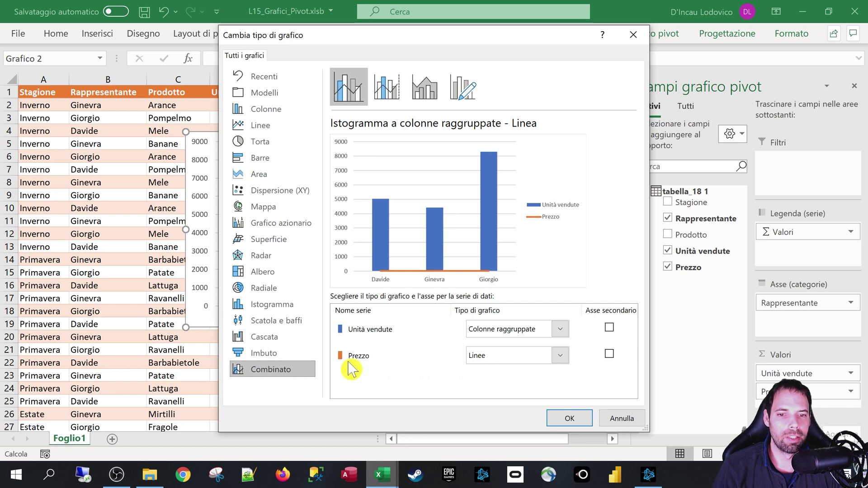
click(610, 355)
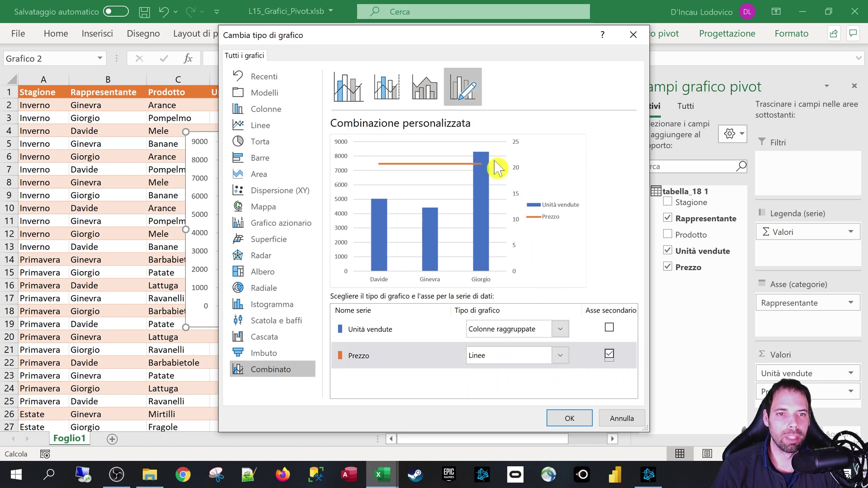
click(570, 420)
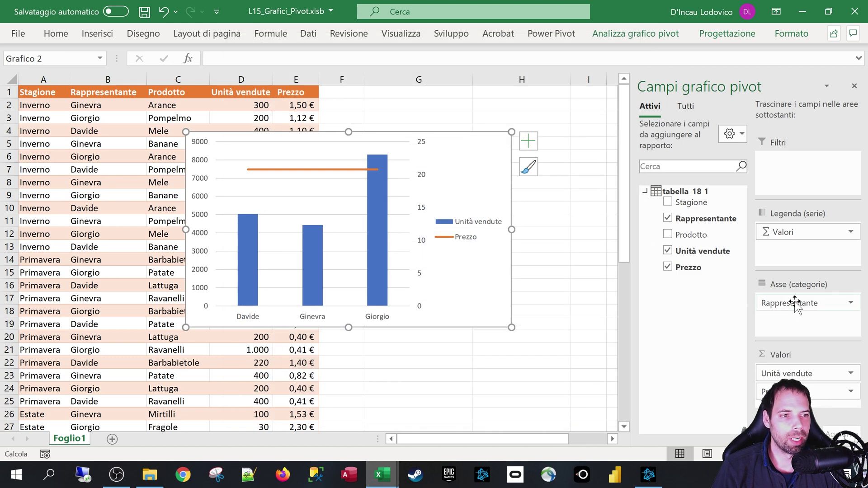
Replace Rappresentante with Stagione on the chart axis, reposition the chart, and drop Prezzo from Valori
drag(789, 303, 685, 267)
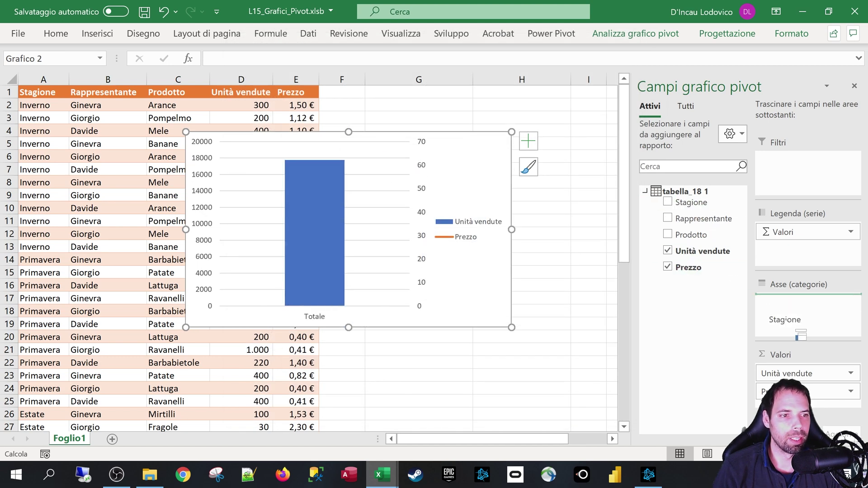
drag(683, 204, 789, 312)
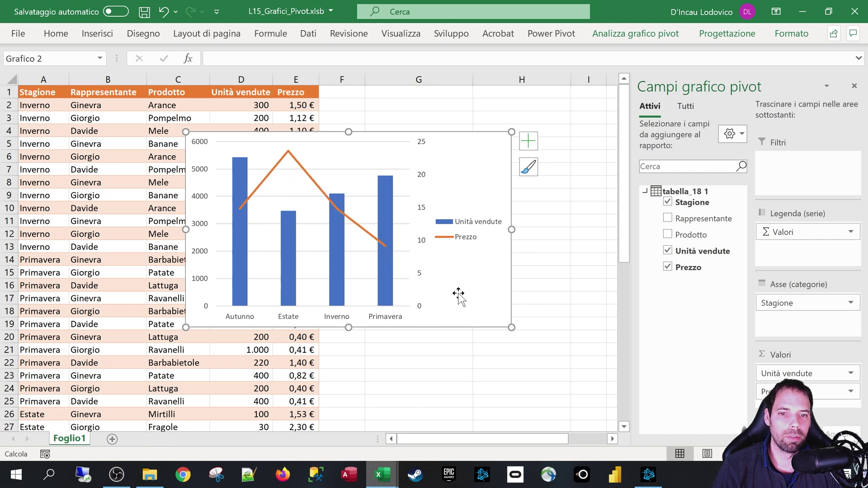
drag(459, 147, 508, 127)
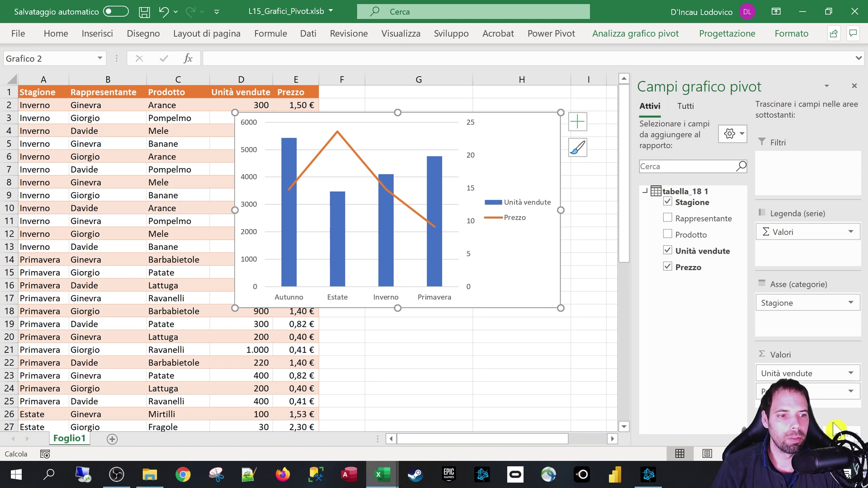
drag(699, 323, 684, 310)
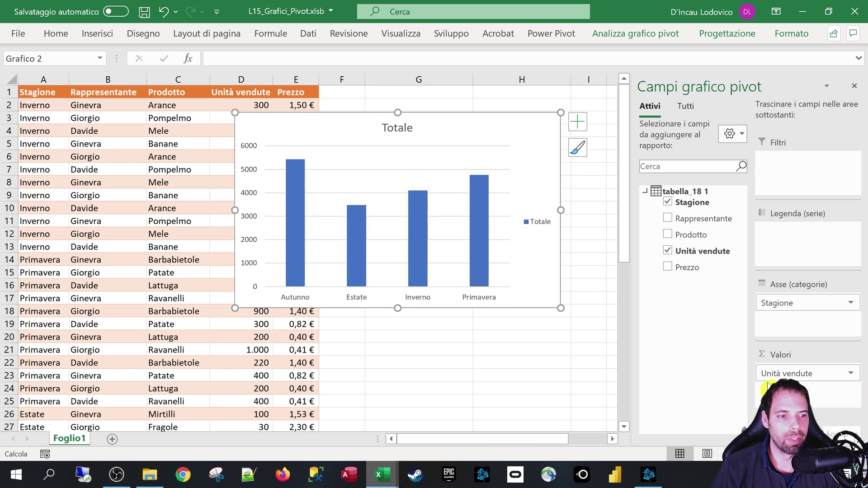
Restore and resize the workbook window, move the chart left, and add Prezzo back as a value
double_click(628, 14)
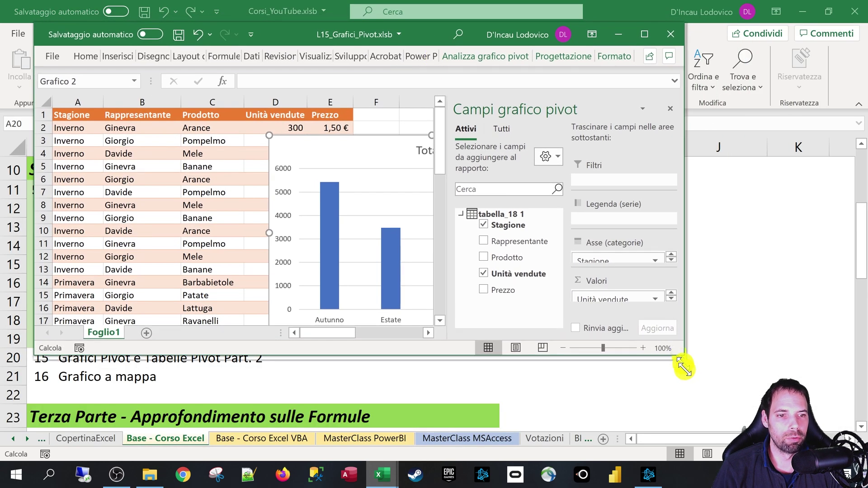
drag(685, 356, 708, 451)
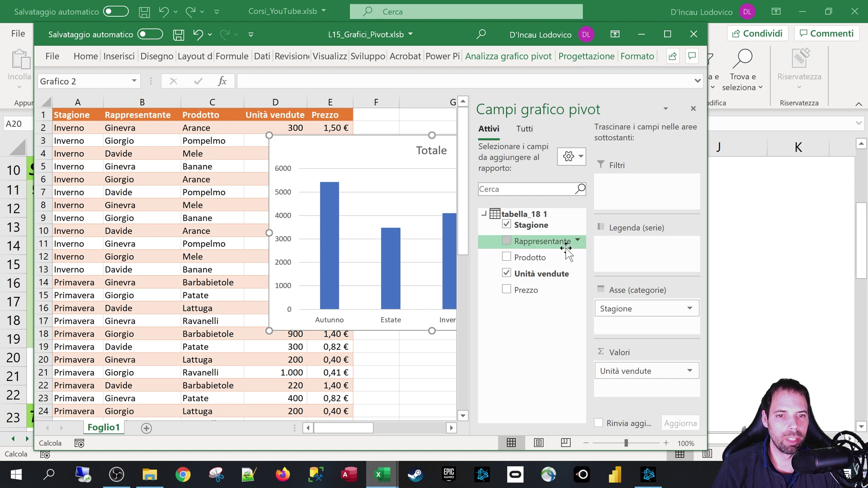
drag(352, 144, 137, 173)
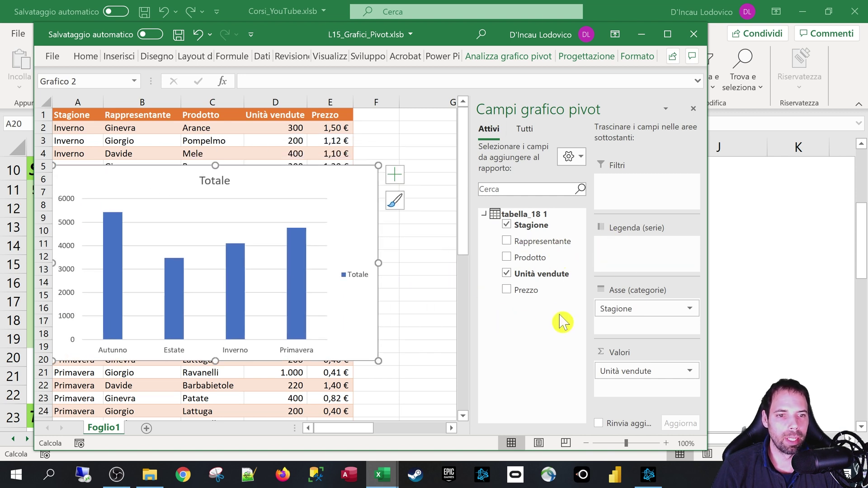
drag(526, 290, 629, 384)
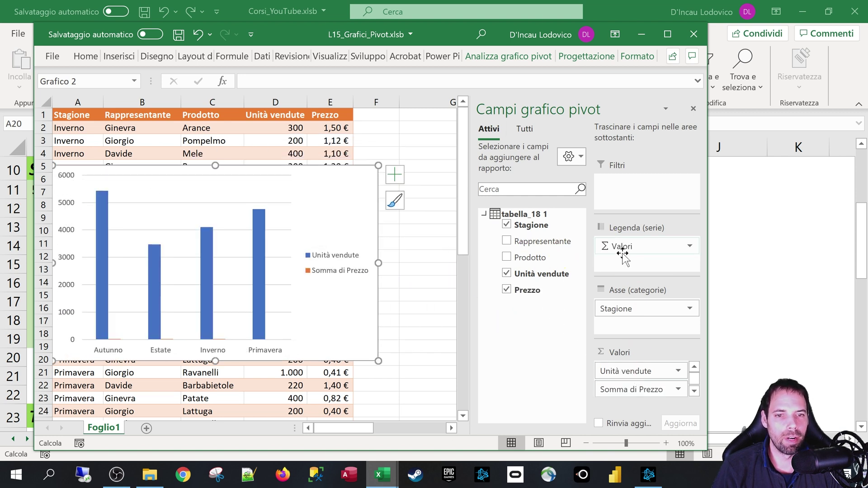
Make the chart Combinato with Somma di Prezzo as a line on the secondary axis
right_click(333, 223)
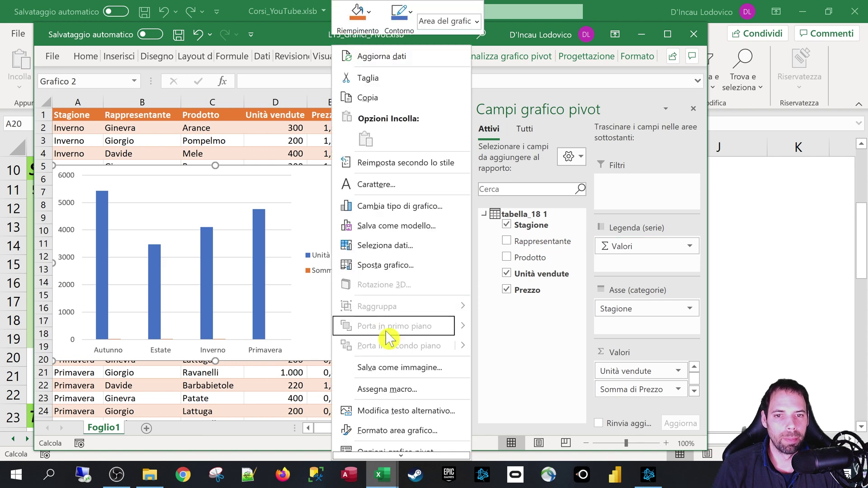
click(401, 211)
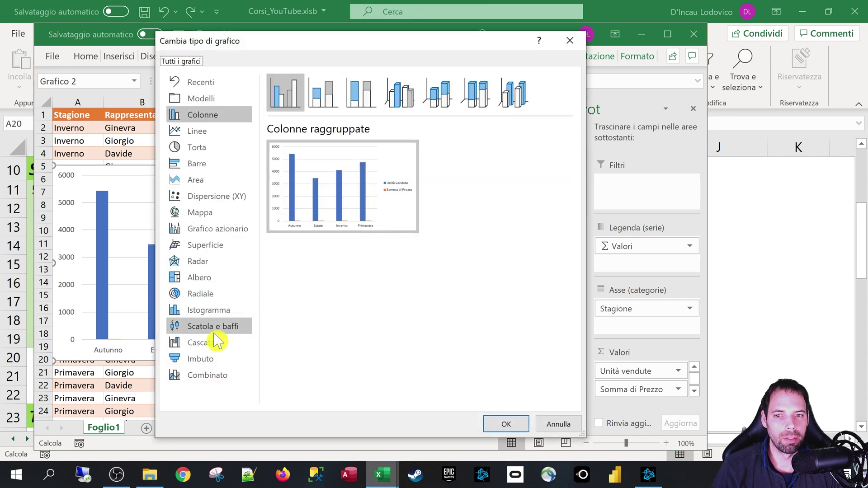
click(235, 375)
click(546, 359)
click(506, 424)
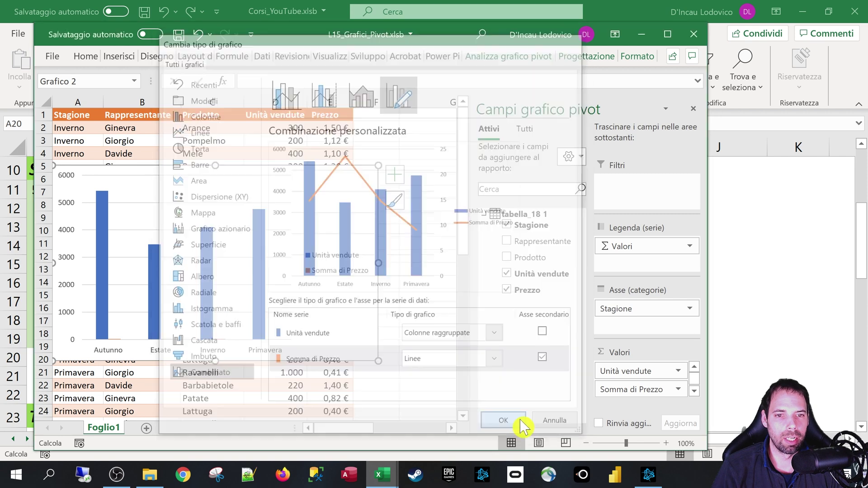
Rename the Somma di Prezzo value field to 'Prezzo'
click(636, 390)
click(640, 373)
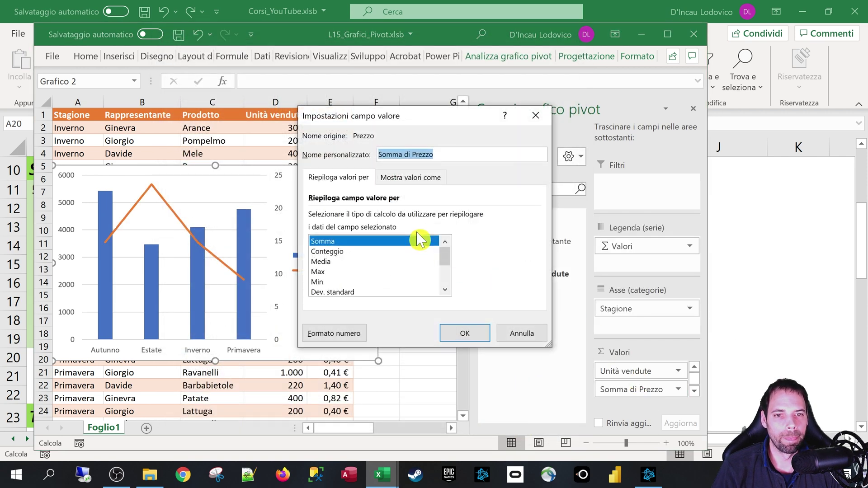
drag(413, 155, 326, 156)
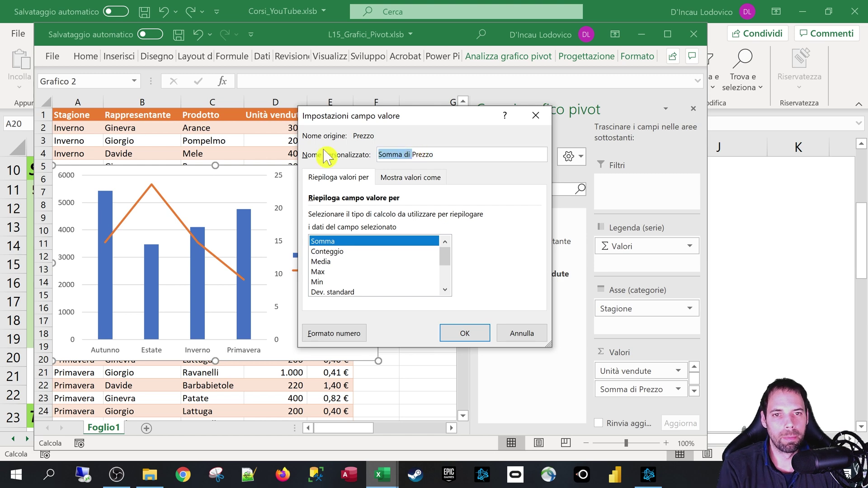
key(BackSpace)
click(482, 335)
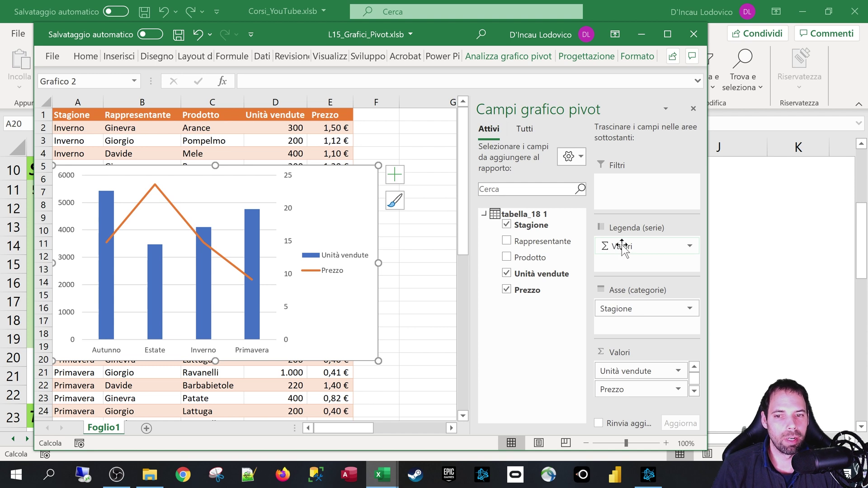
Move Valori from Legenda (serie) into Asse (categorie), back, and into the axis again
mouse_move(622, 248)
mouse_down()
mouse_move(634, 313)
mouse_move(625, 305)
mouse_up()
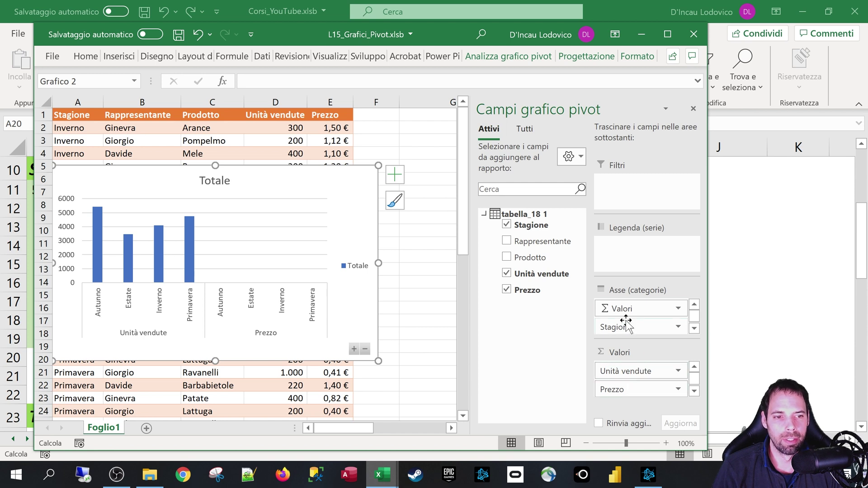
drag(626, 309, 630, 262)
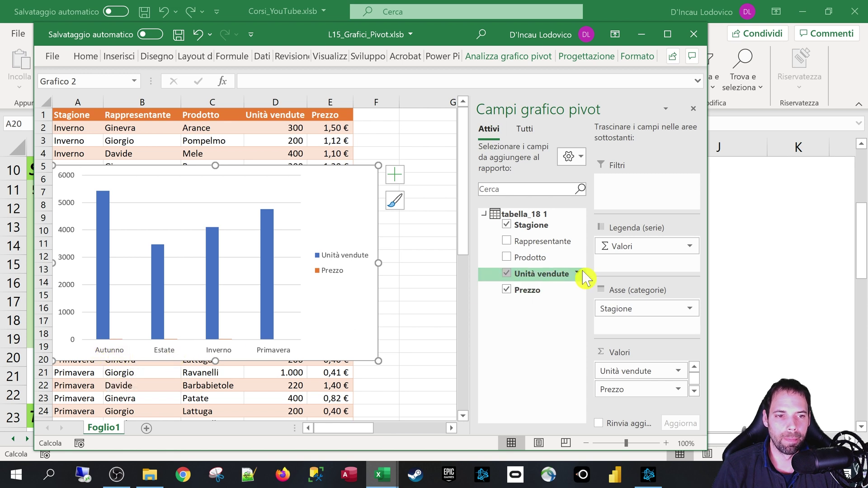
mouse_move(626, 246)
mouse_down()
mouse_move(642, 270)
mouse_move(627, 310)
mouse_up()
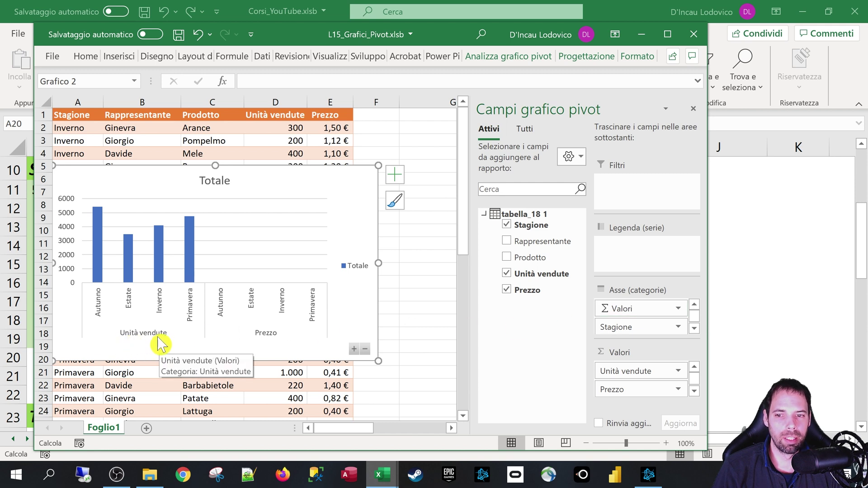
Look at the Combinato option in Cambia tipo di grafico and close it without changes
click(188, 322)
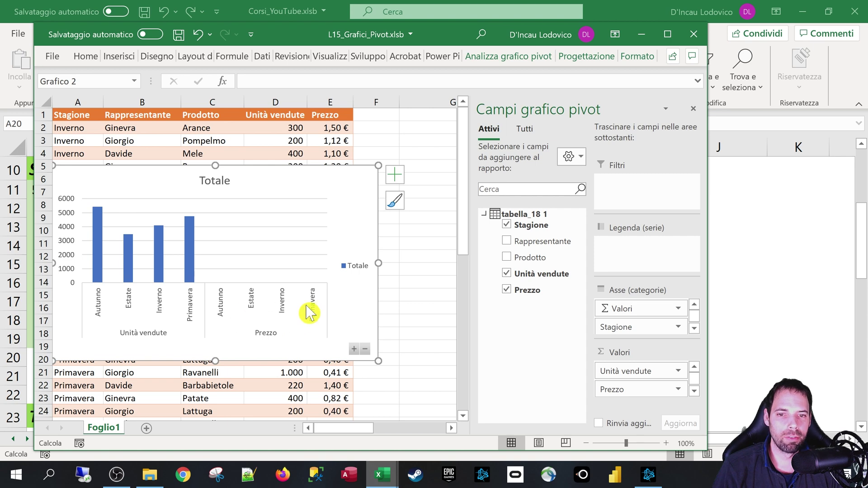
right_click(346, 230)
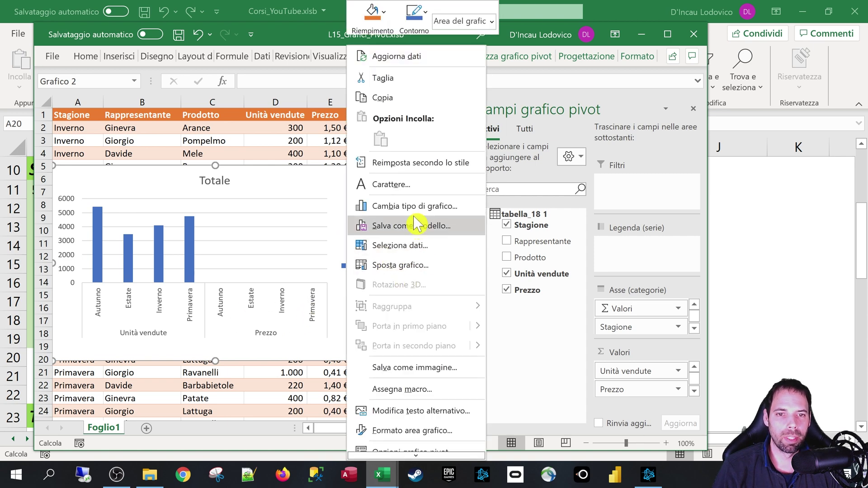
click(398, 203)
click(203, 380)
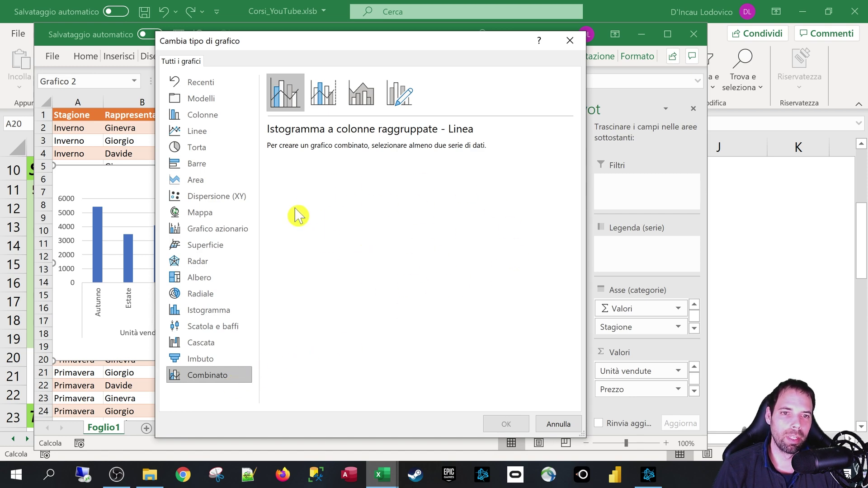
click(557, 424)
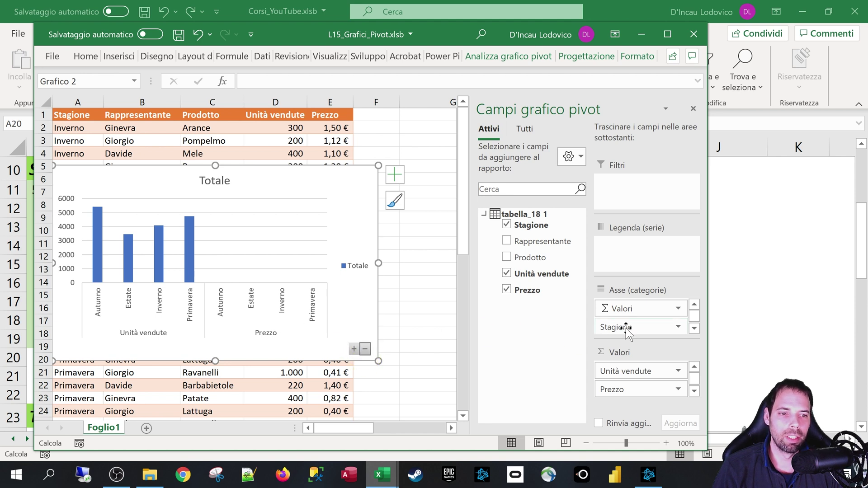
Move Stagione to Legenda and back to the axis, then shift the chart up-right
drag(626, 327, 626, 254)
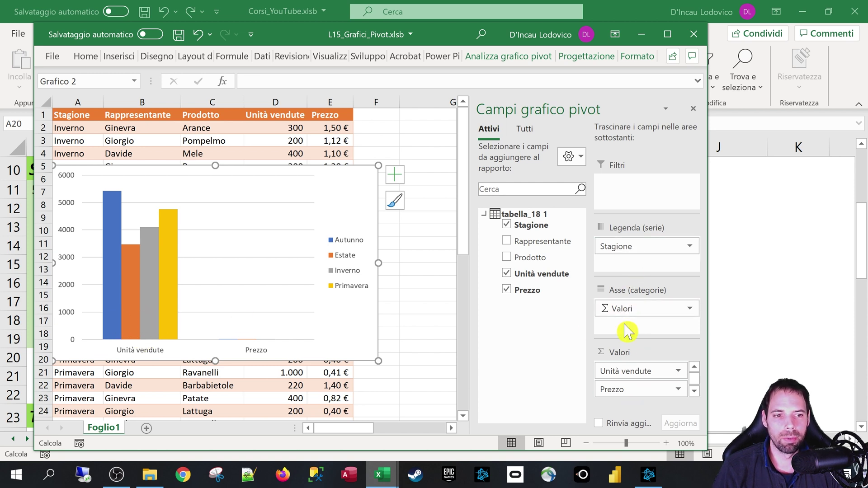
mouse_move(635, 248)
mouse_down()
mouse_move(645, 307)
mouse_move(624, 324)
mouse_move(617, 248)
mouse_up()
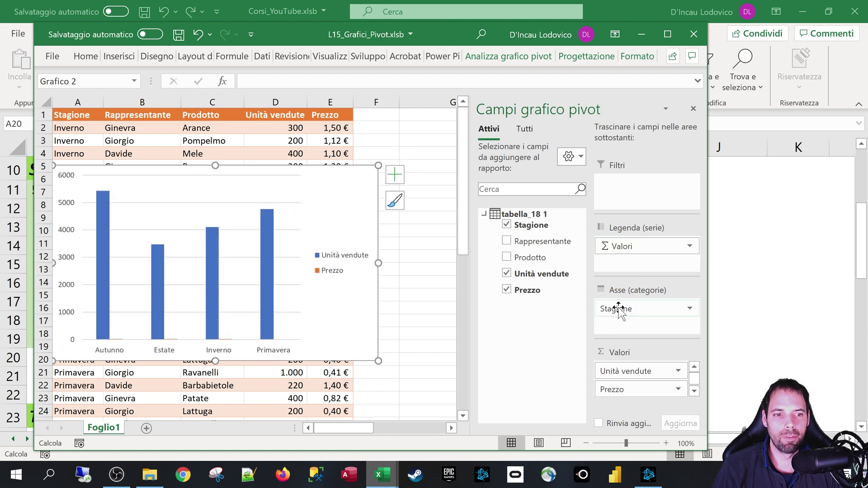
drag(339, 188, 388, 176)
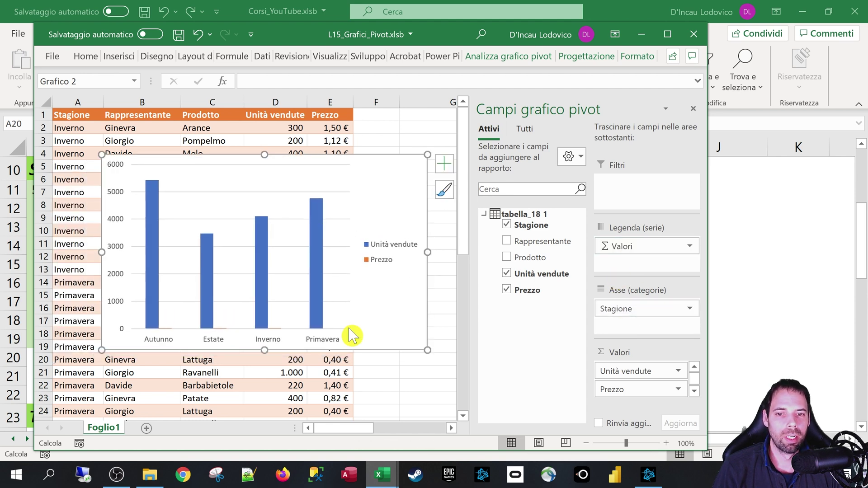
Preview the chart as line, pie, bar and area types, then keep the clustered column chart
click(668, 34)
drag(344, 141, 434, 129)
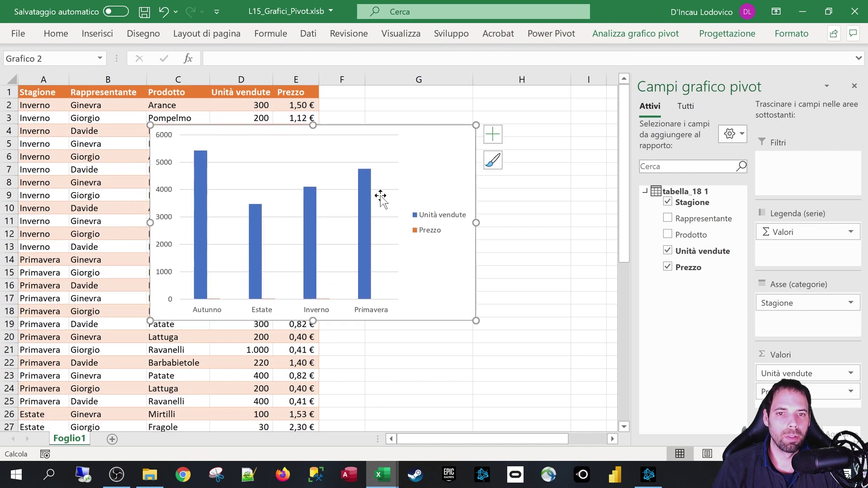
right_click(428, 150)
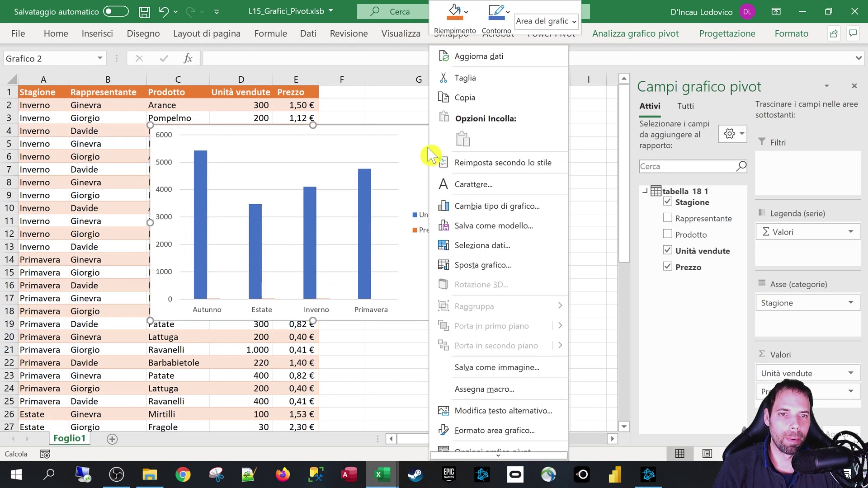
click(491, 212)
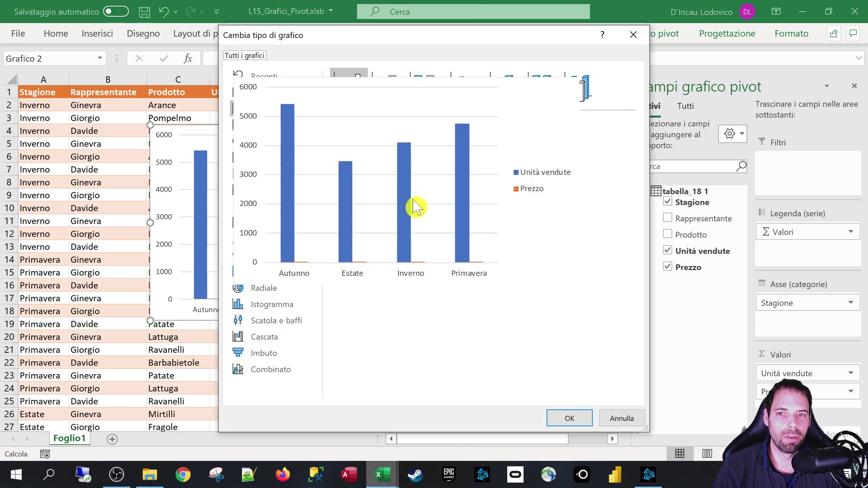
click(253, 126)
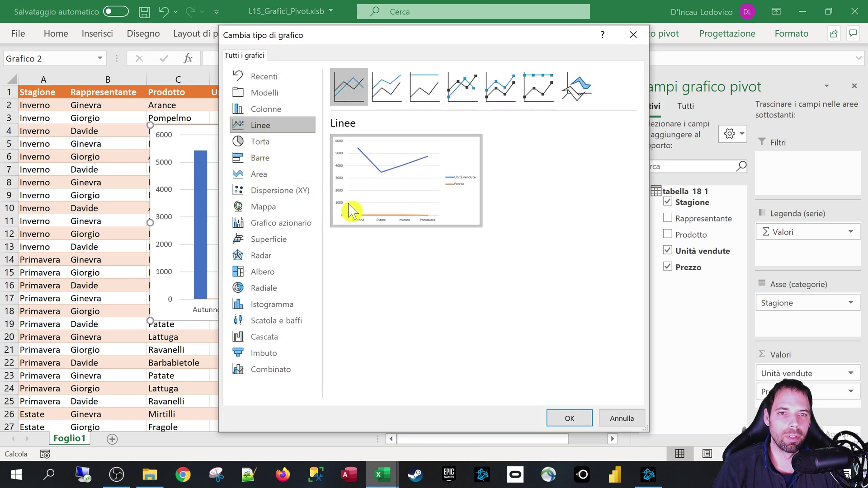
click(262, 142)
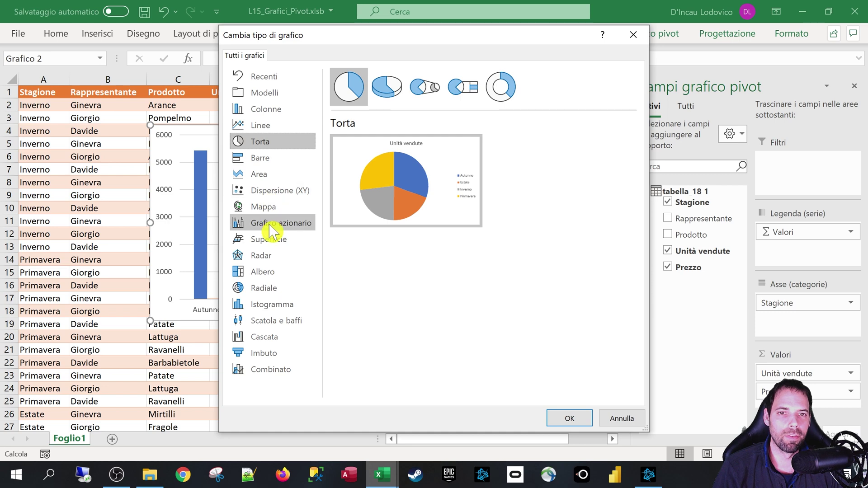
click(265, 158)
click(263, 177)
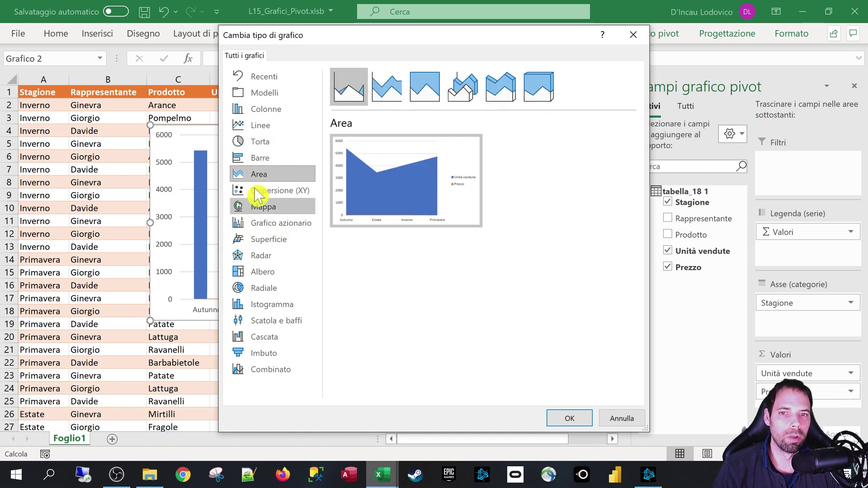
click(269, 127)
click(277, 114)
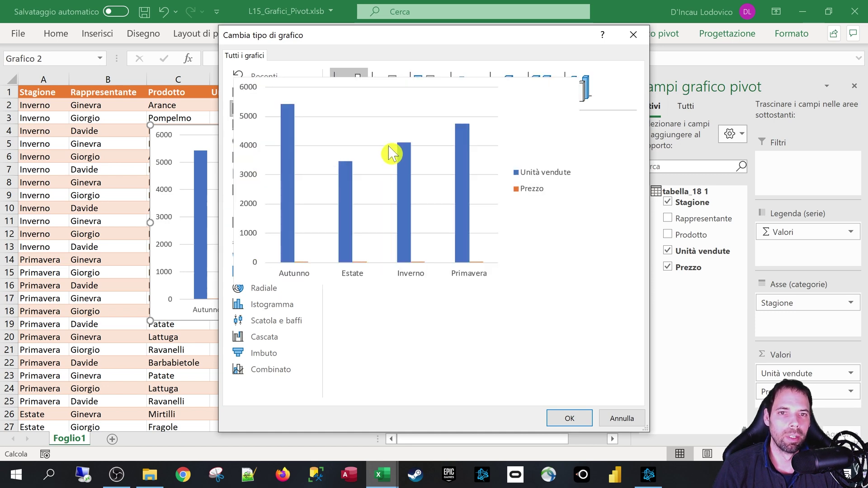
click(621, 418)
Make the pivot chart a combo chart with Prezzo as a line on a secondary axis
right_click(437, 176)
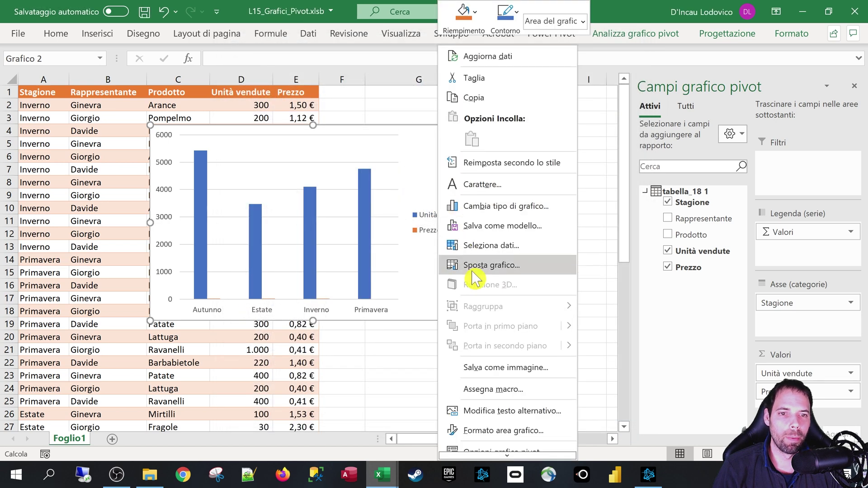
click(475, 259)
click(262, 371)
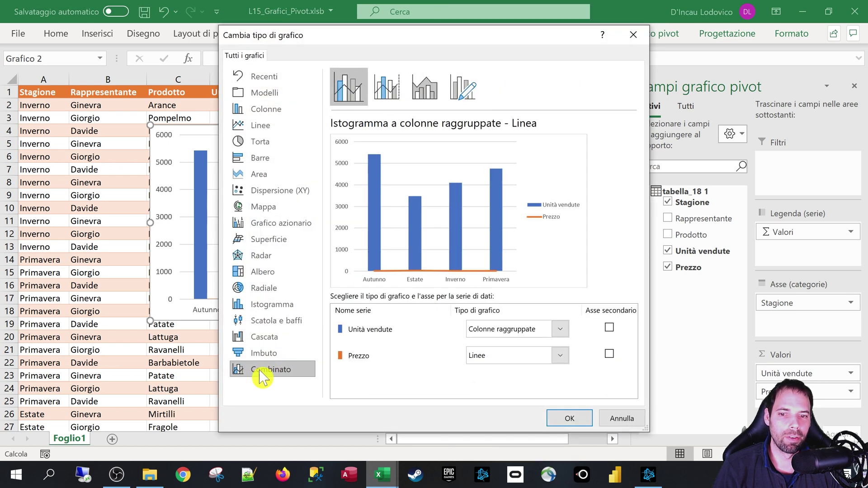
click(513, 332)
click(512, 335)
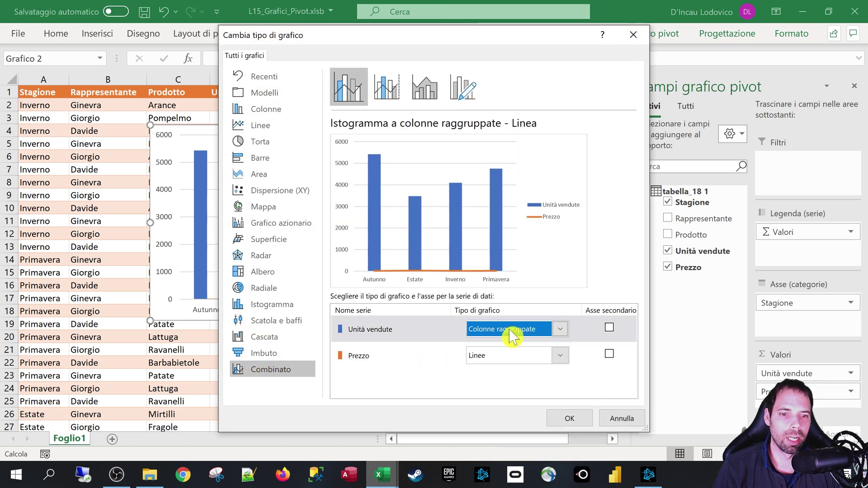
click(418, 364)
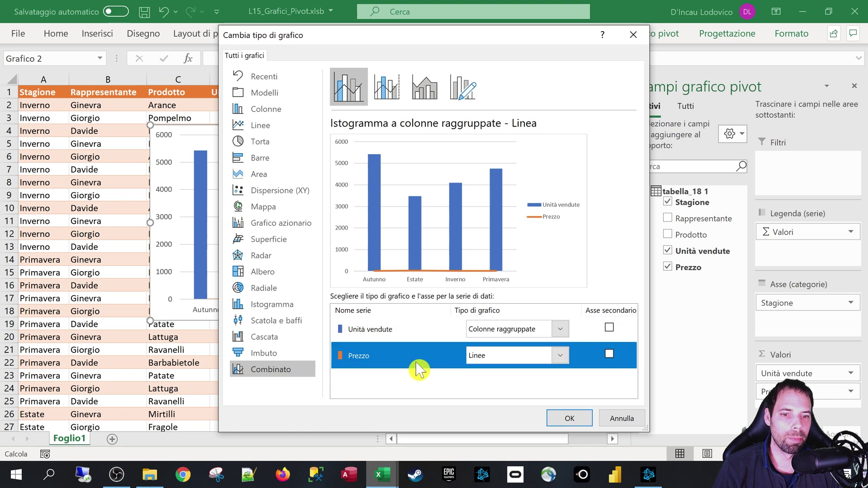
click(609, 354)
click(564, 418)
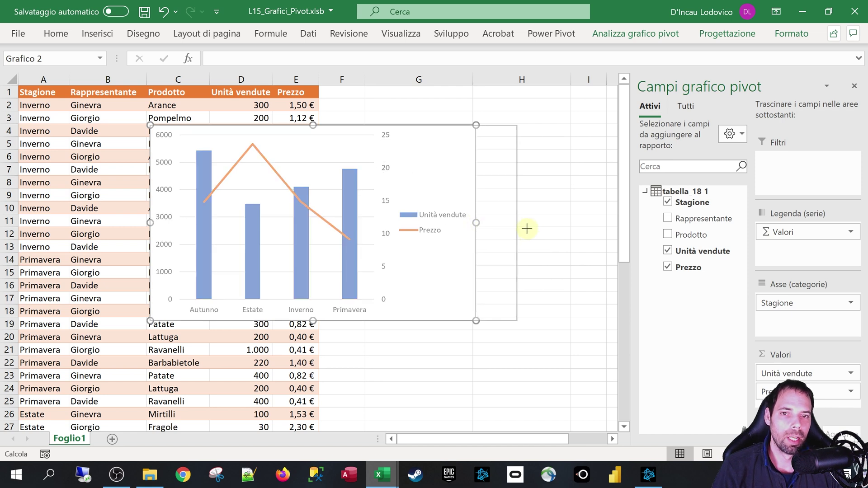
Widen the chart and move it left and down on the sheet
drag(475, 220, 565, 222)
drag(509, 139, 453, 142)
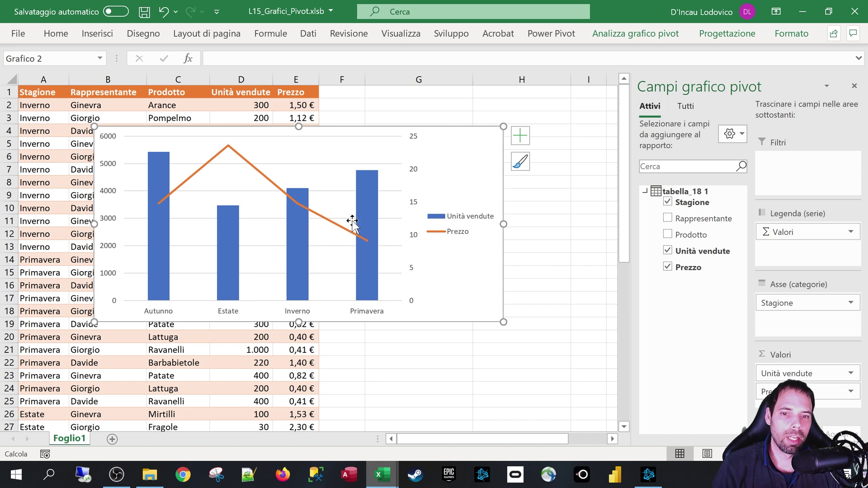
drag(459, 149, 411, 218)
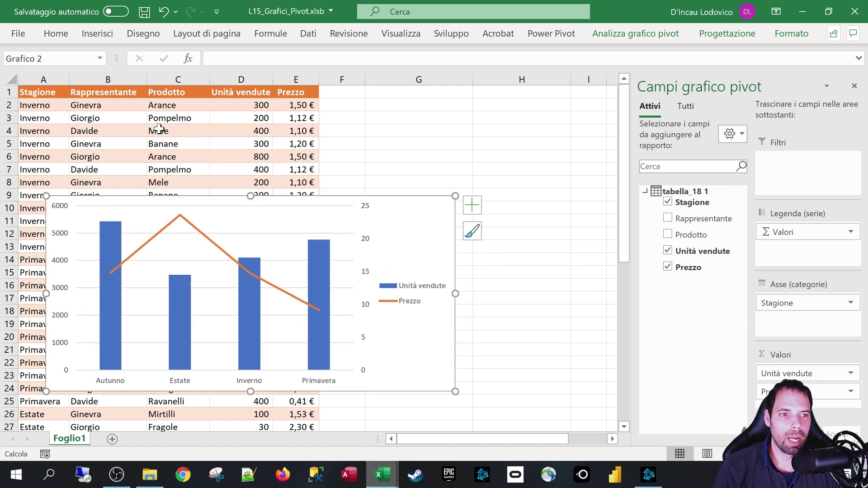
drag(413, 257, 417, 222)
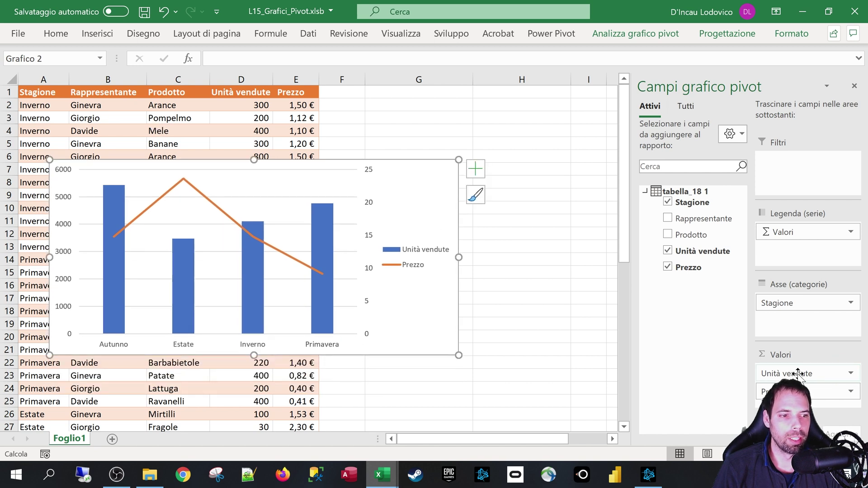
Review Unità vendute's value field settings, including distinct count and show-values options, then cancel without changes
click(830, 375)
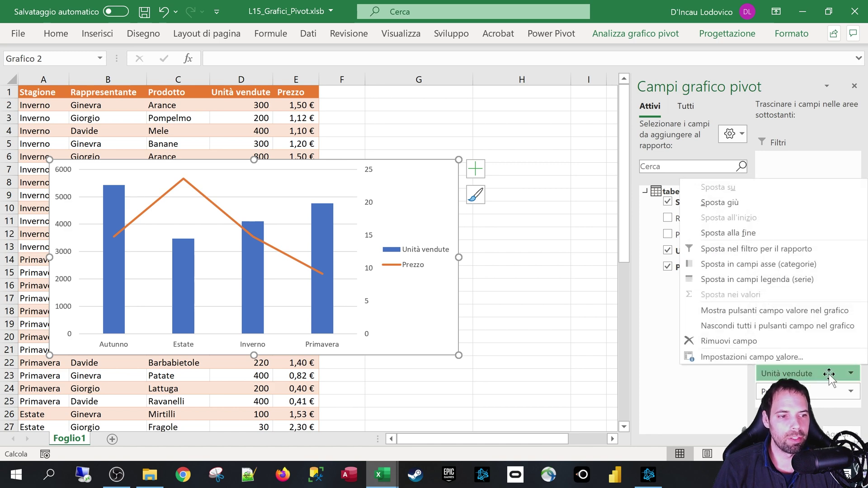
click(736, 358)
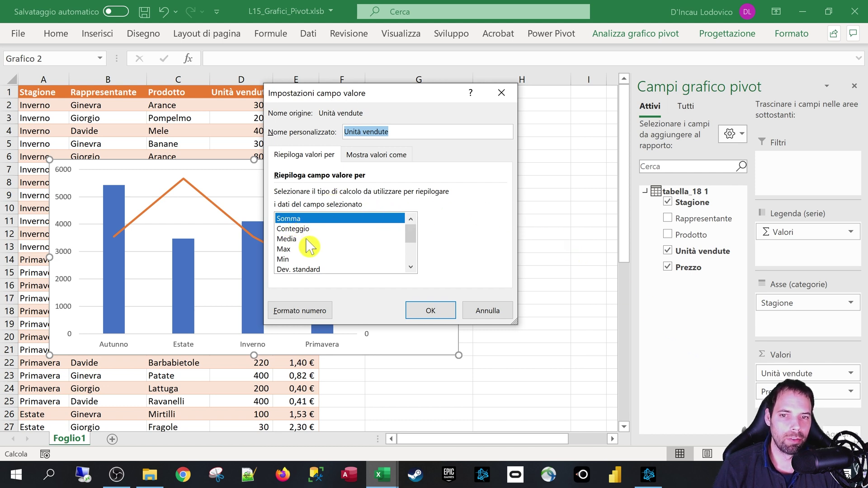
drag(410, 228, 411, 278)
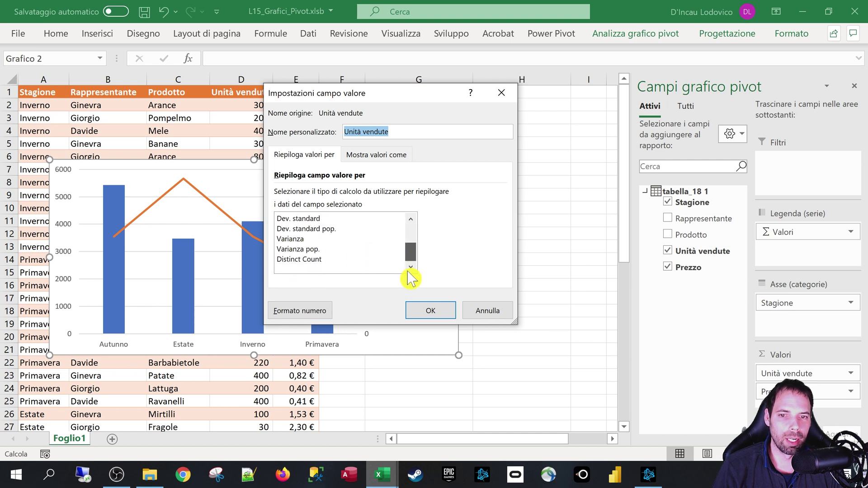
click(297, 260)
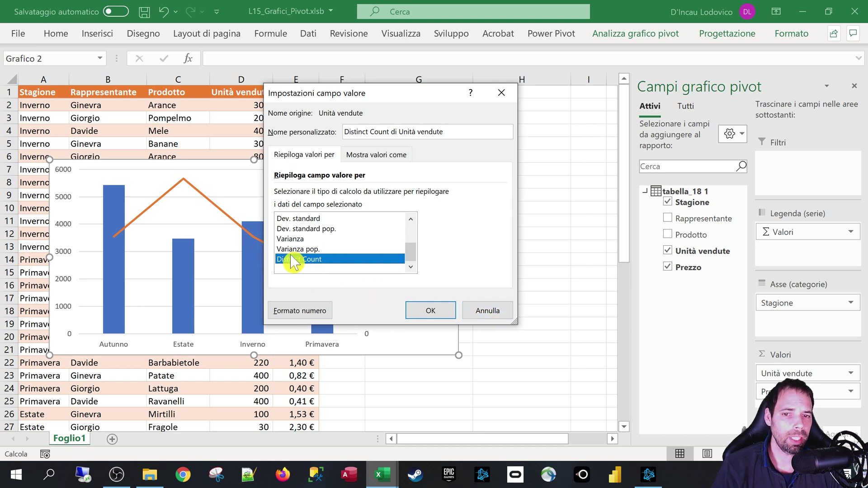
click(377, 156)
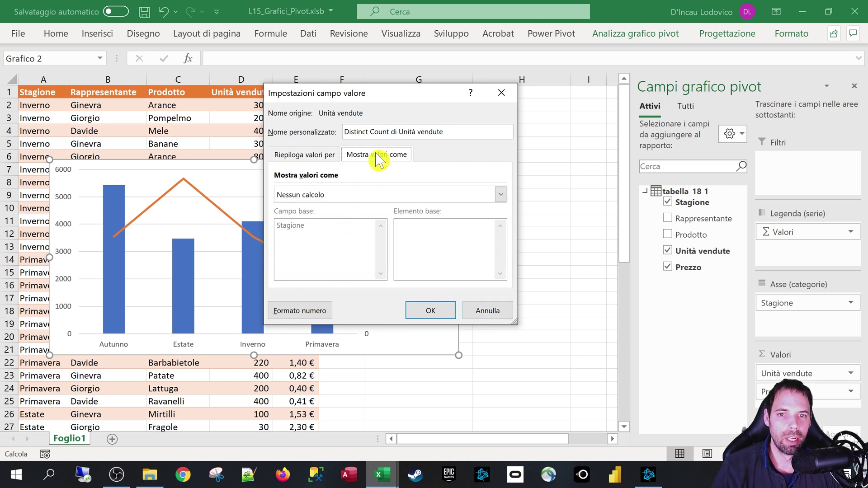
drag(398, 95, 497, 91)
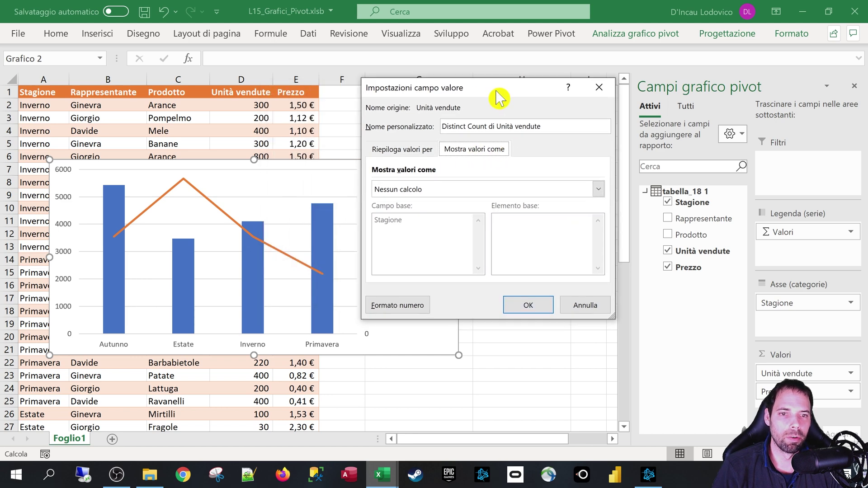
click(588, 306)
Remove Prezzo from the chart values and show Unità vendute as percent of grand total
drag(720, 317, 689, 290)
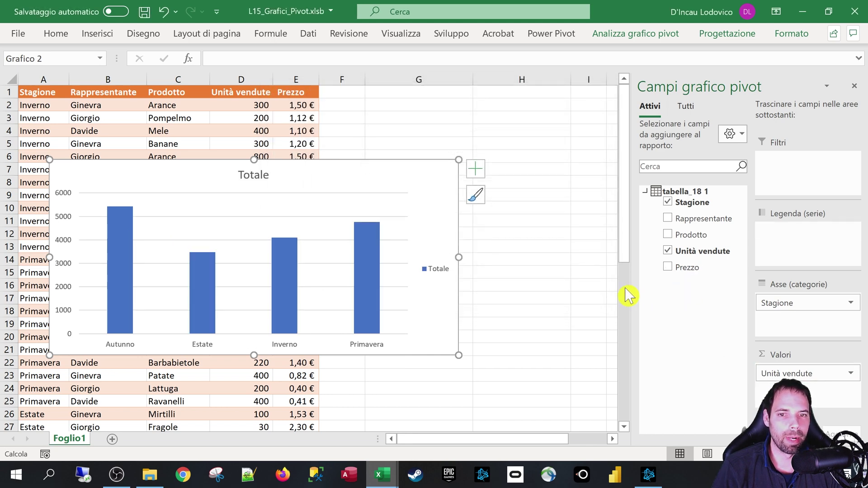
drag(369, 189, 455, 138)
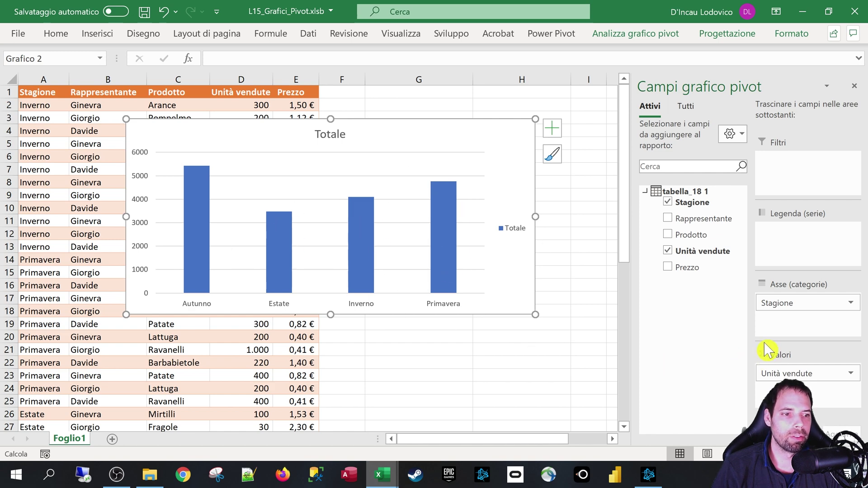
click(780, 374)
click(768, 357)
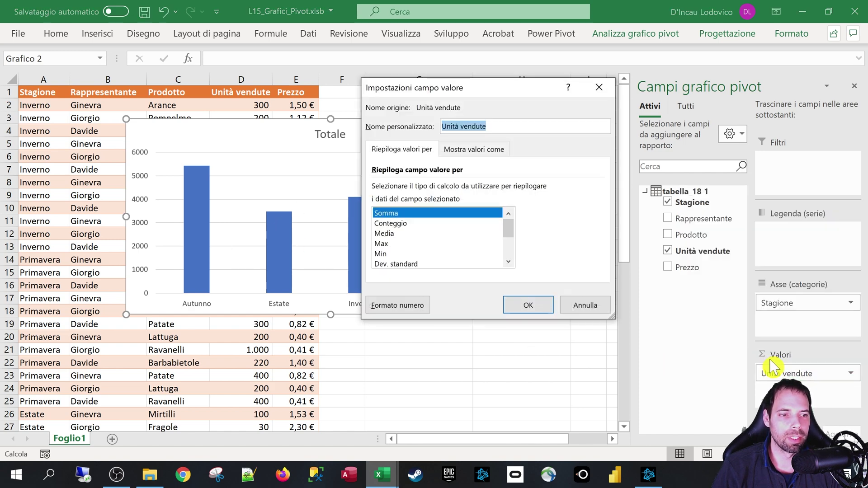
click(473, 149)
click(445, 189)
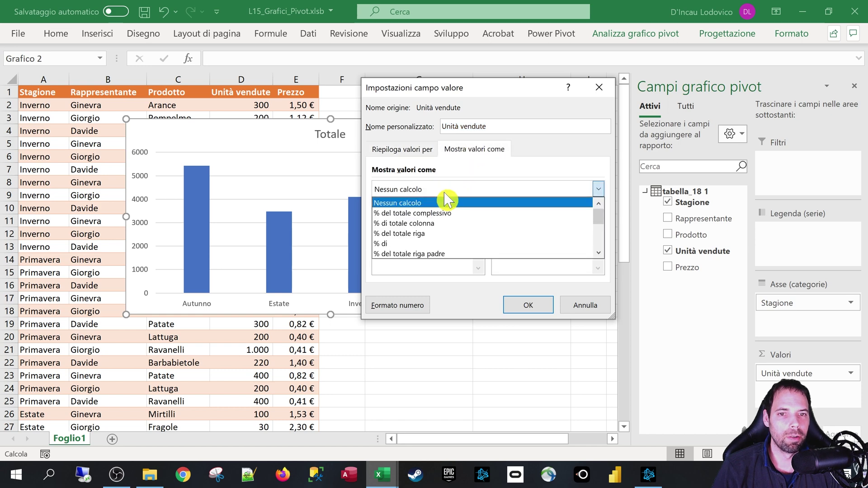
click(397, 222)
click(531, 312)
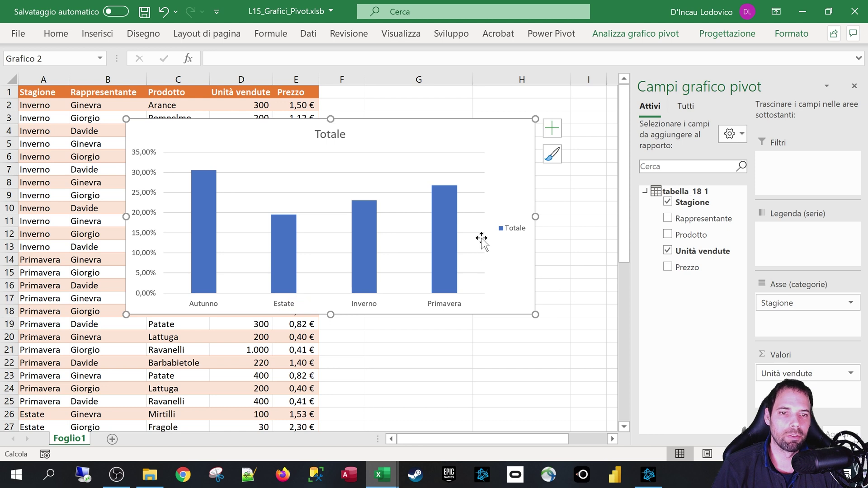
click(201, 228)
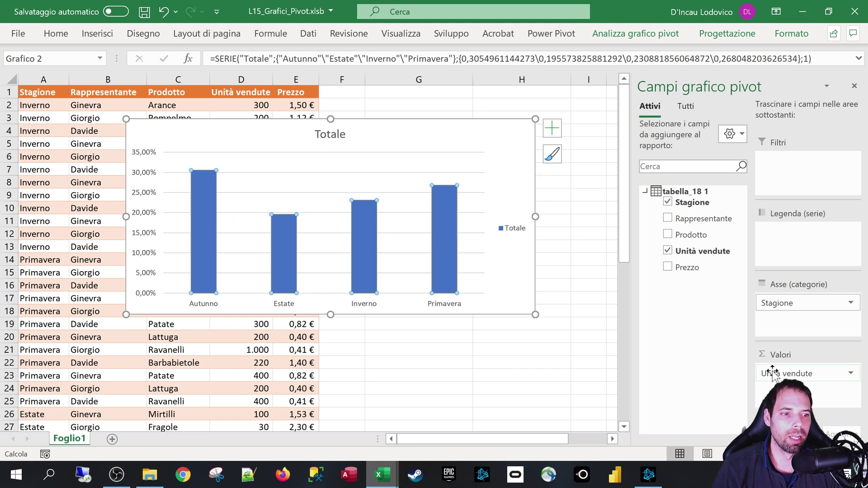
Switch Unità vendute to show values as percent of column total instead
click(792, 374)
click(778, 362)
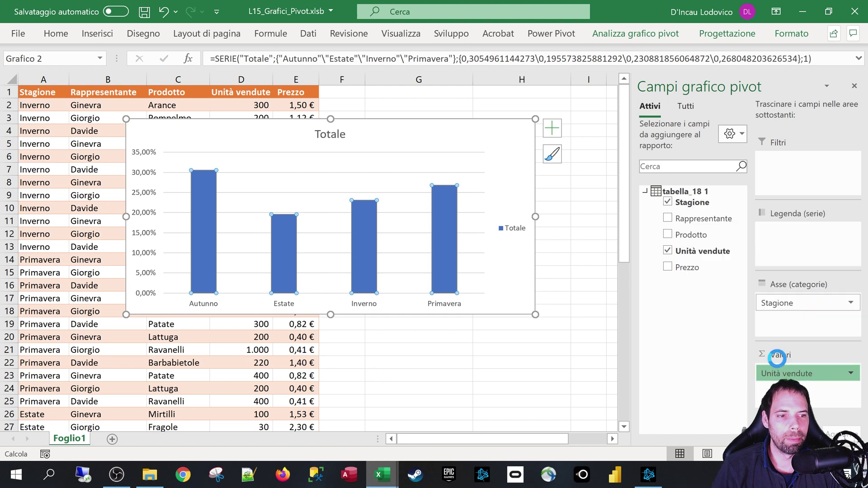
click(476, 151)
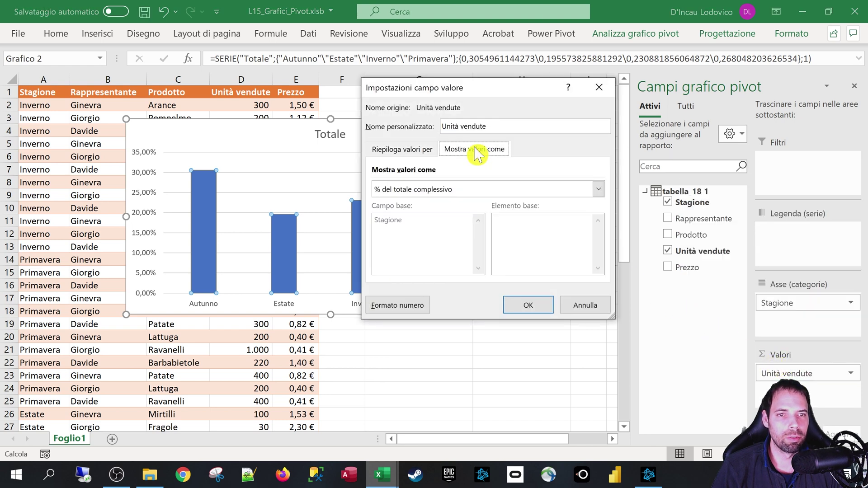
click(459, 189)
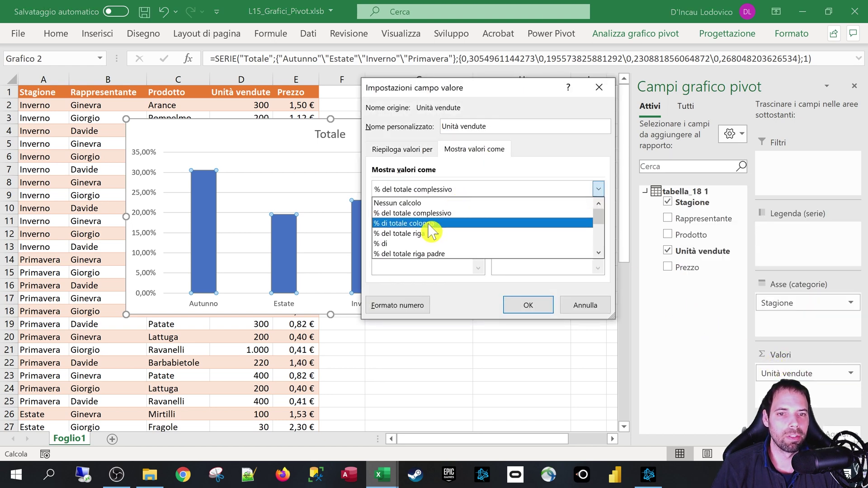
click(429, 223)
Confirm the percent of column total display and move the pivot chart down and right
click(538, 307)
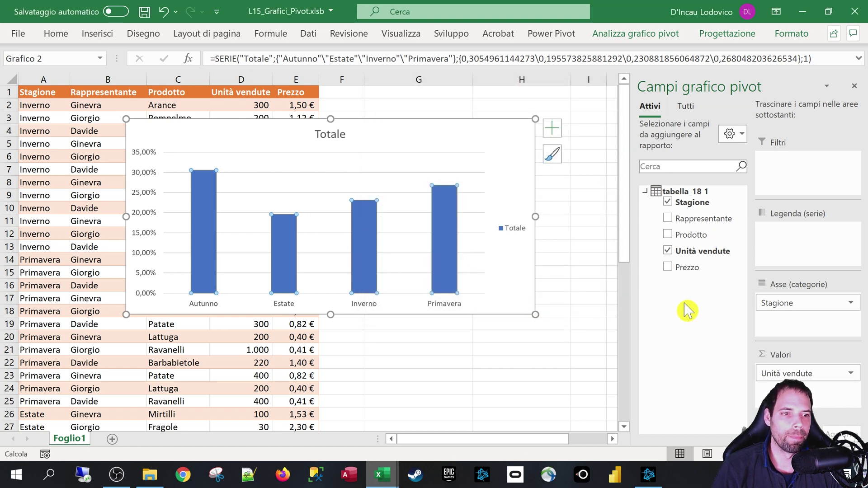
click(789, 372)
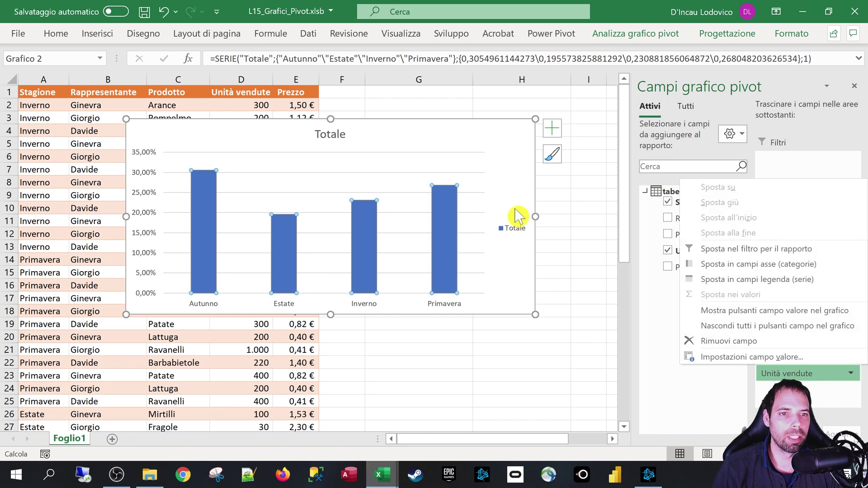
click(554, 183)
mouse_move(498, 123)
mouse_down()
mouse_move(644, 347)
mouse_move(691, 350)
mouse_up()
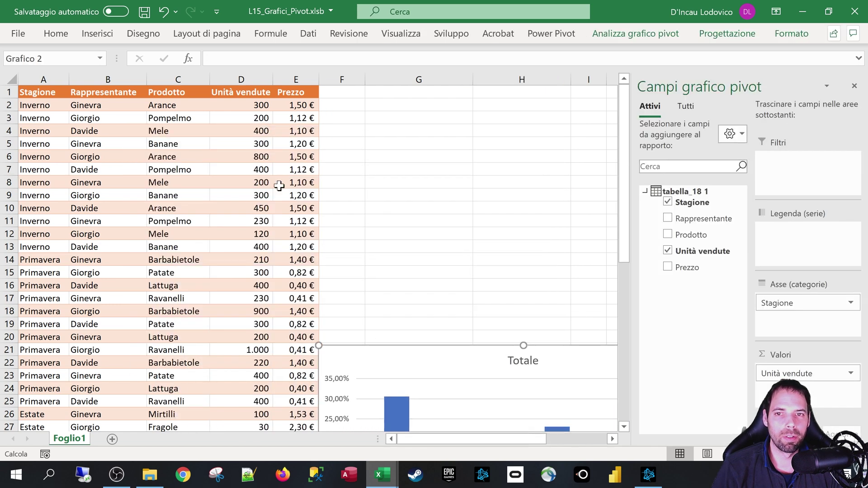
Start a new pivot table from the sales data, placed on the existing sheet at G4
click(177, 143)
click(91, 36)
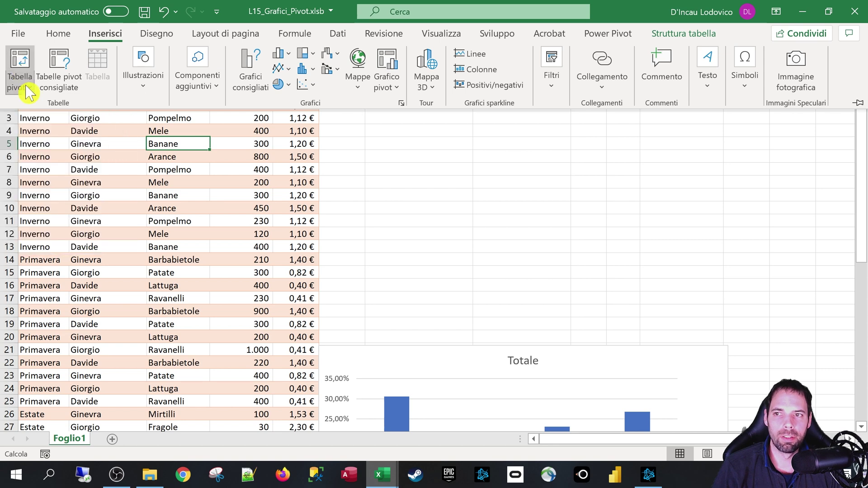
click(22, 86)
click(52, 111)
click(375, 247)
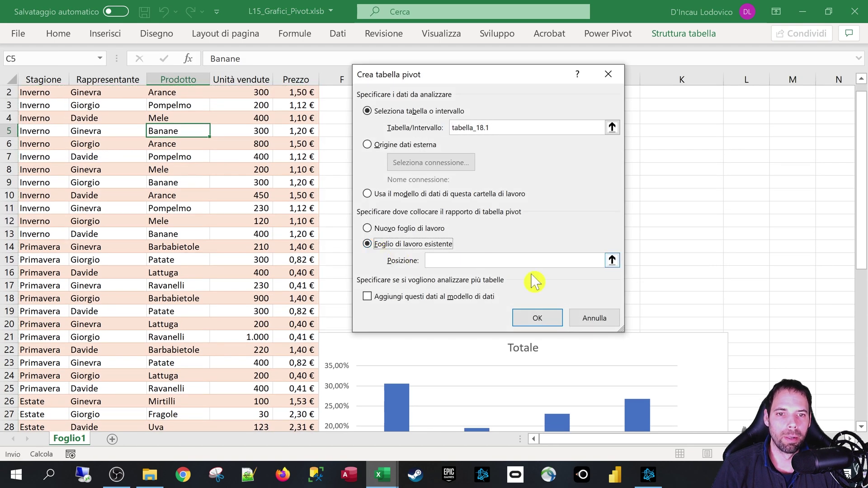
click(612, 260)
click(382, 119)
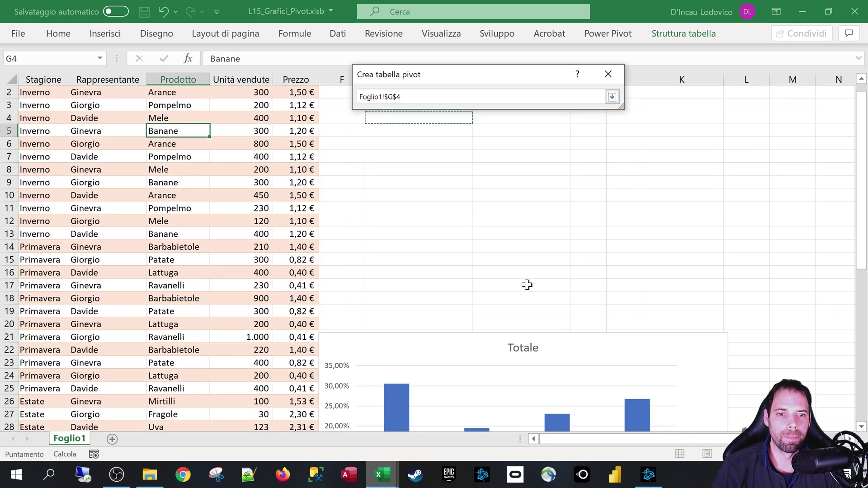
click(612, 96)
Build the G4 pivot with Prodotto as rows, Stagione as columns, and summed Unità vendute
click(536, 316)
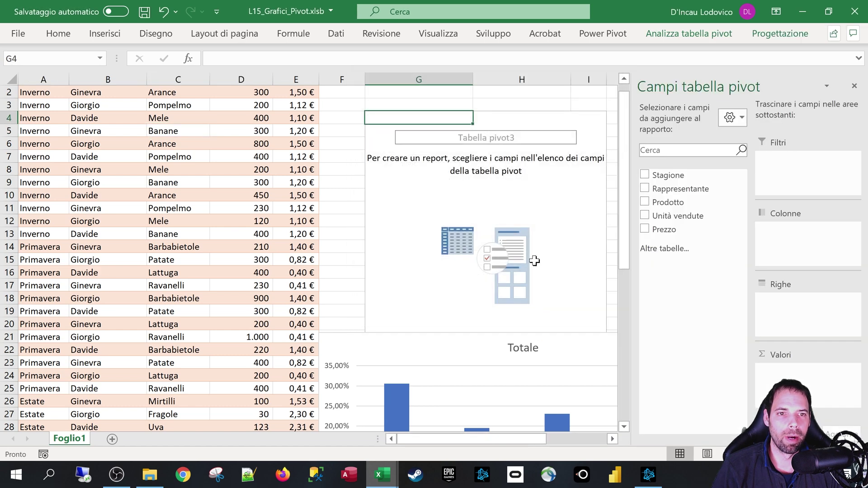
drag(669, 202, 774, 310)
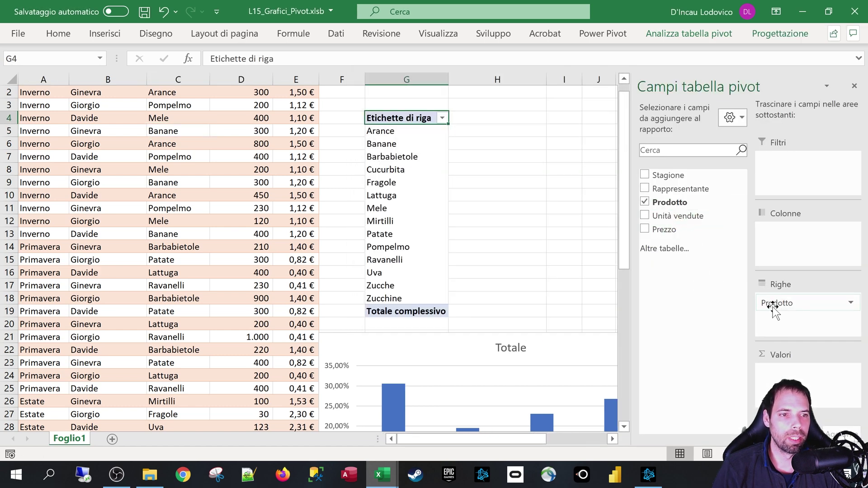
mouse_move(678, 188)
mouse_down()
mouse_move(805, 262)
mouse_move(791, 254)
mouse_up()
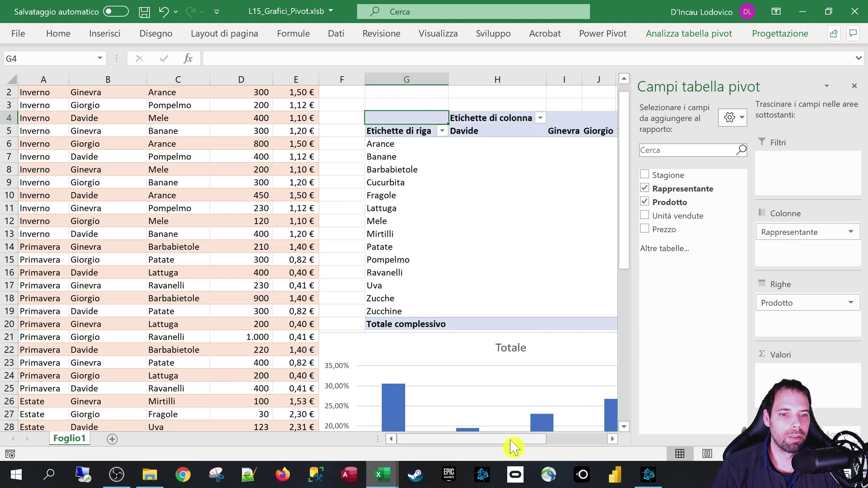
drag(513, 441, 556, 451)
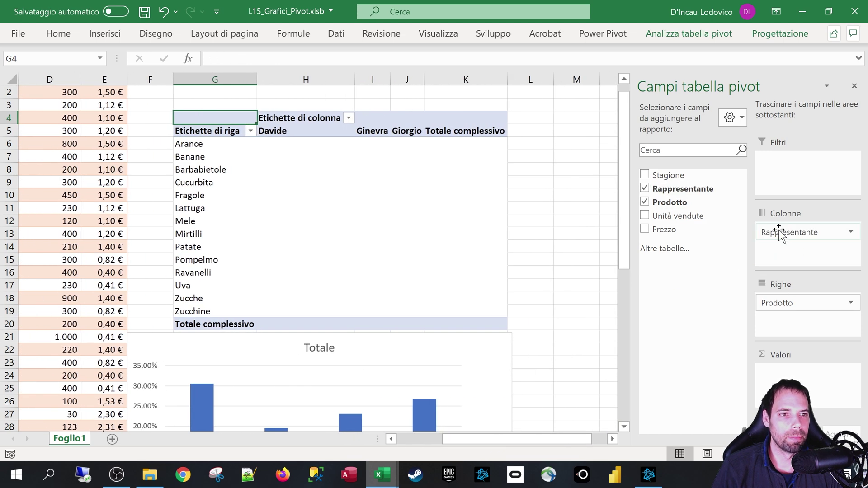
drag(777, 232, 708, 228)
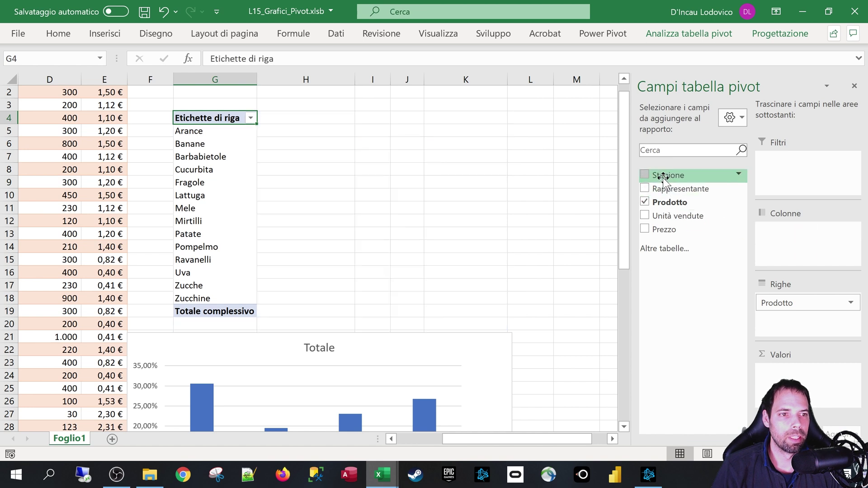
drag(669, 175, 792, 233)
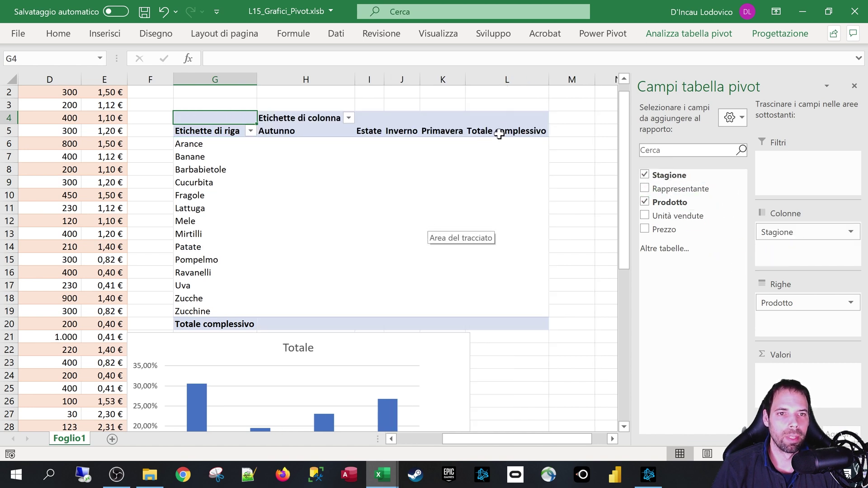
click(388, 172)
drag(678, 216, 798, 374)
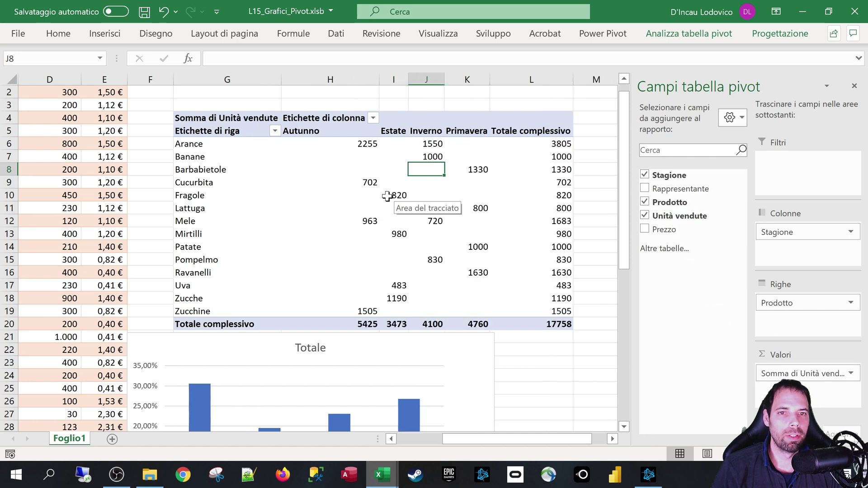
click(829, 373)
Format the pivot values as Numero with 0 decimals and a thousands separator
click(769, 355)
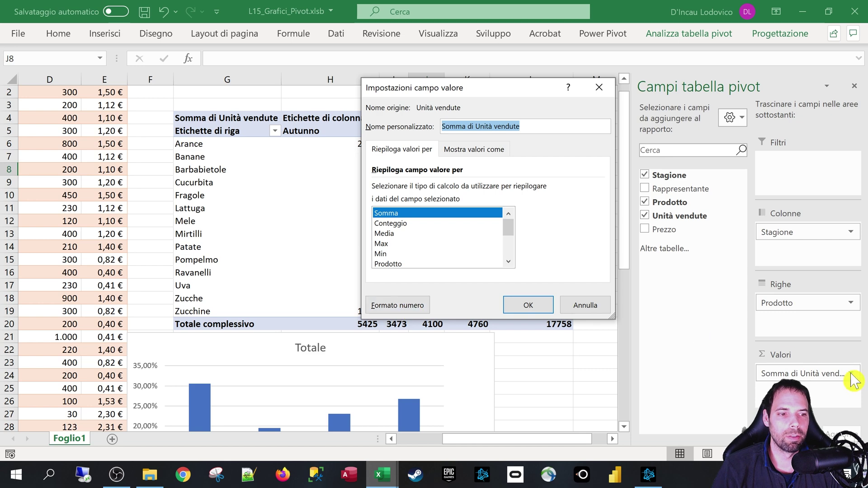
click(407, 307)
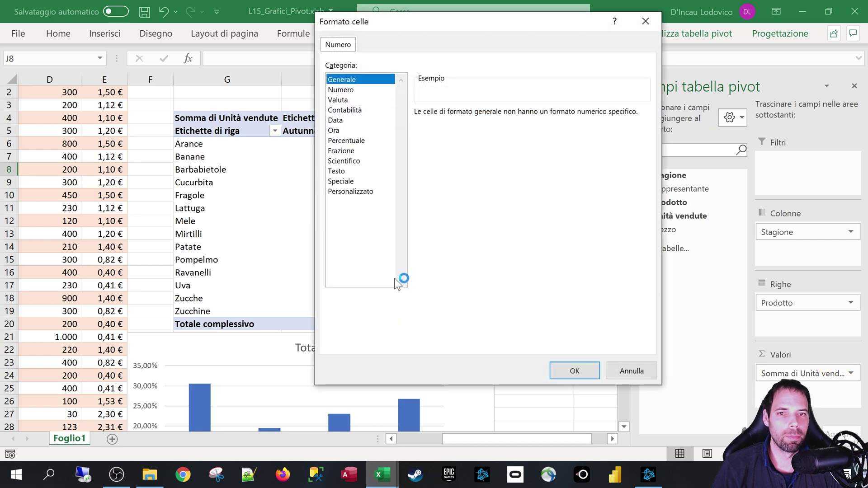
click(354, 90)
click(449, 133)
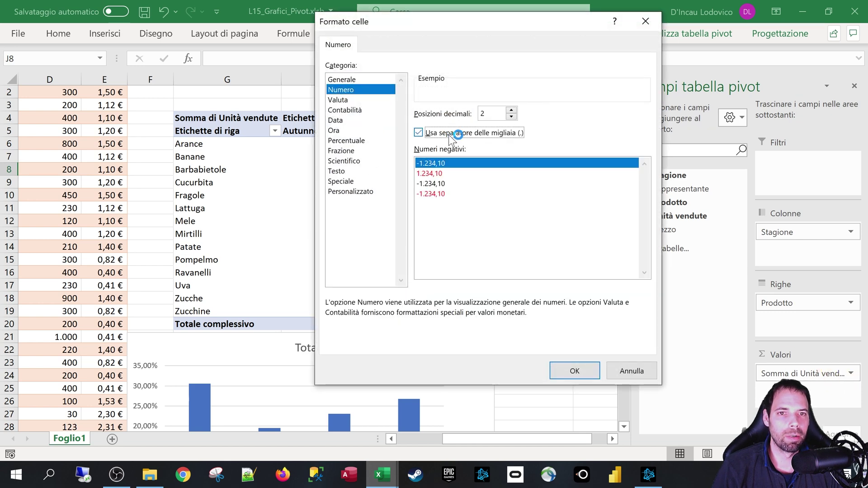
click(511, 117)
click(511, 117)
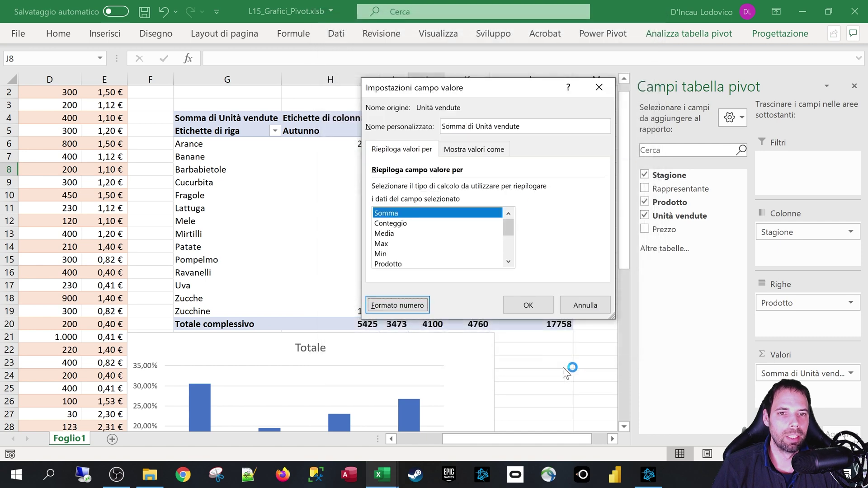
click(535, 306)
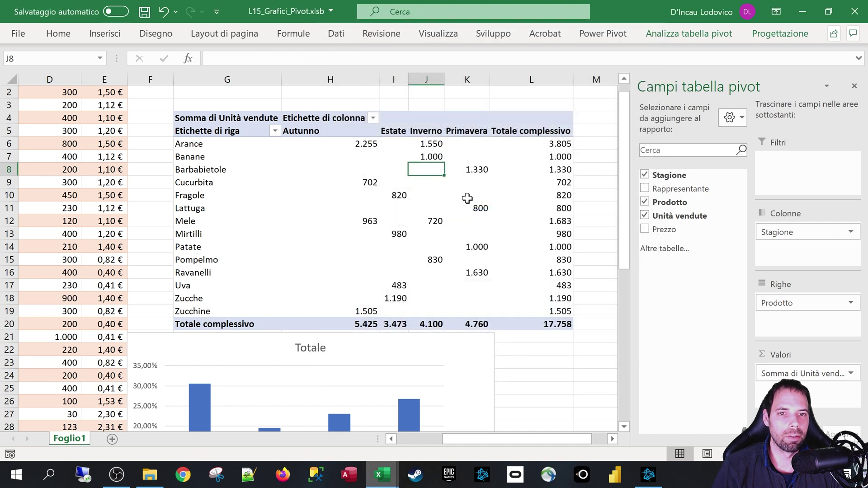
Check the formatted pivot values and delete the old pivot chart
click(397, 149)
click(427, 170)
click(435, 222)
click(430, 273)
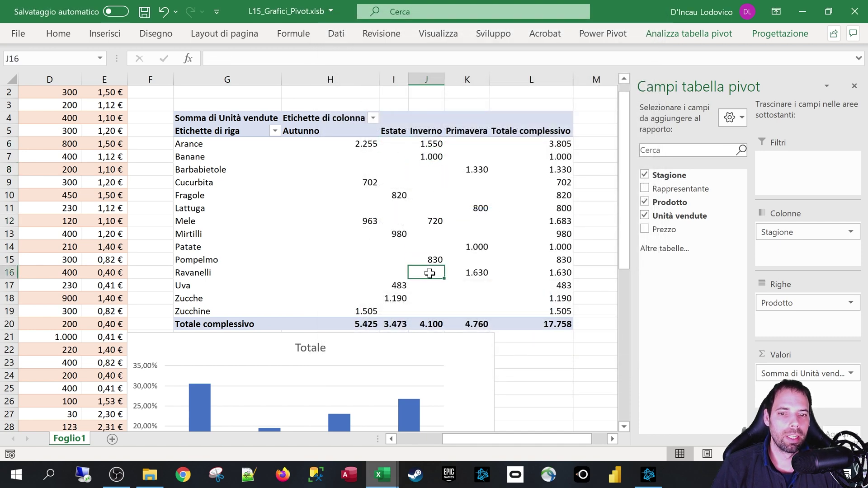
click(472, 353)
key(Delete)
Select several Arance and Barbabietole value cells and try dragging the Autunno column header
click(417, 210)
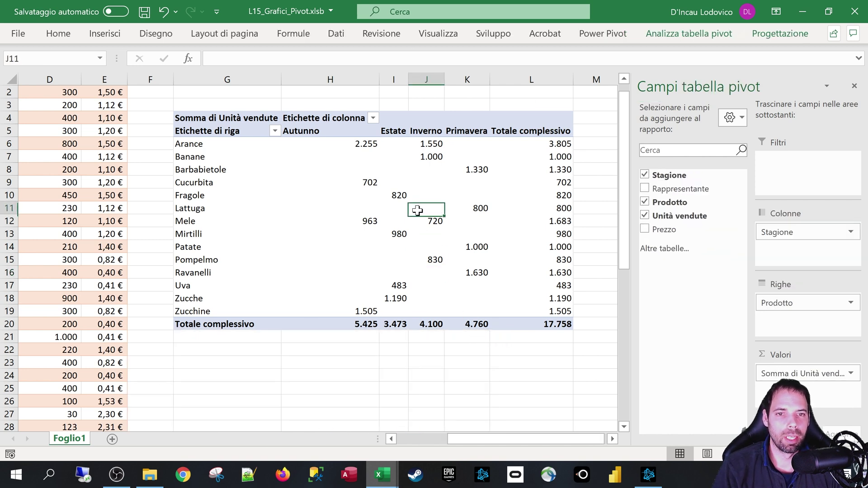
click(368, 144)
drag(395, 157, 396, 150)
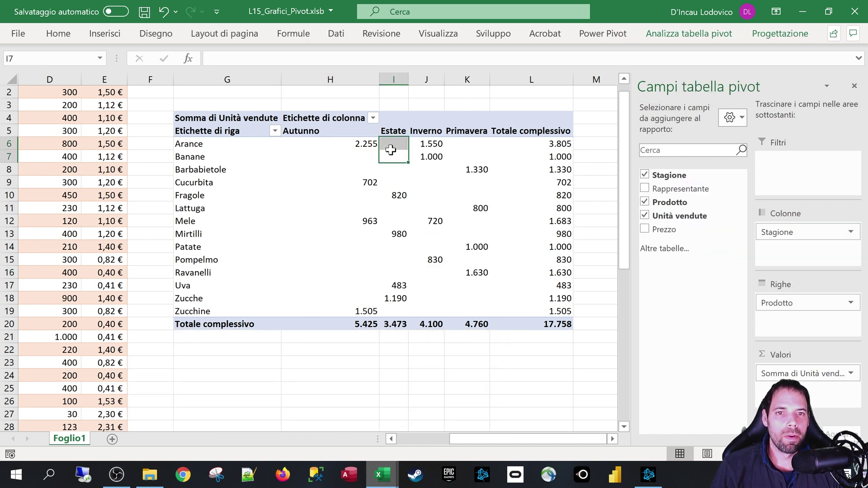
click(425, 145)
click(353, 170)
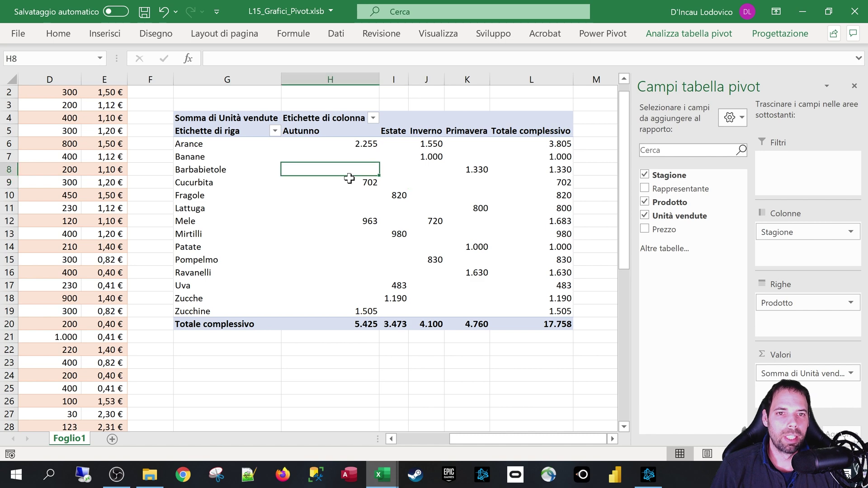
drag(485, 439, 481, 442)
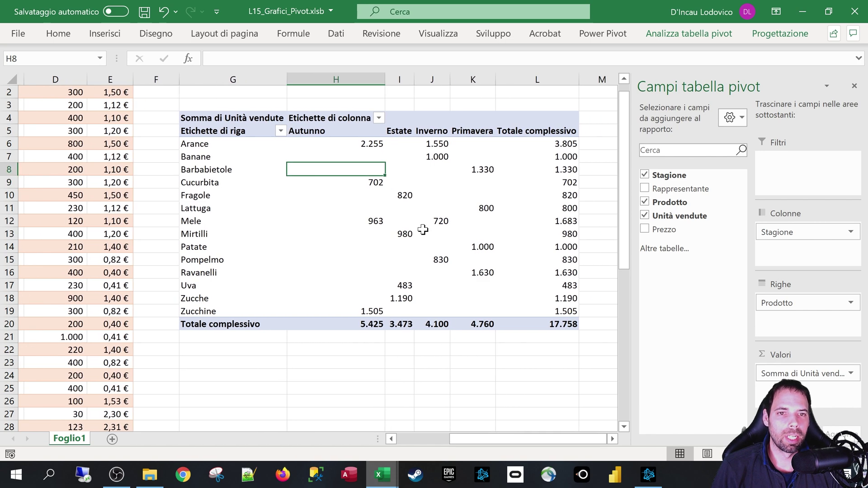
click(360, 130)
drag(361, 131, 459, 138)
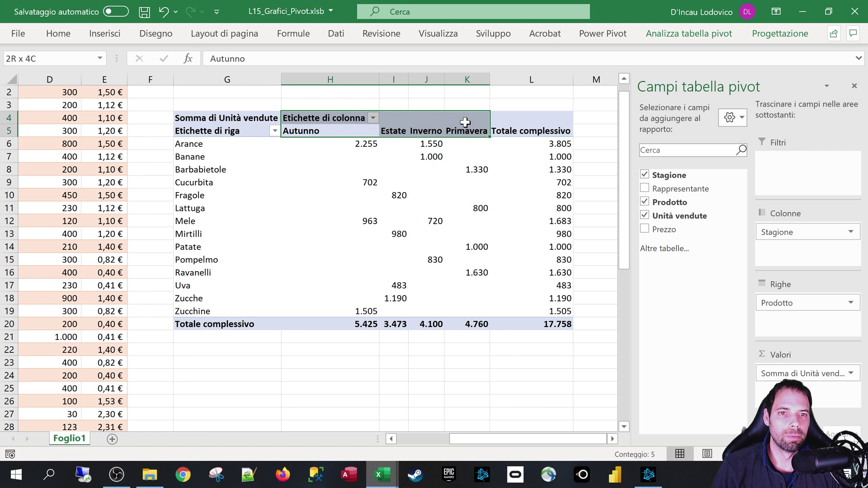
click(368, 155)
Show Unità vendute as Discordanza da with base field Stagione and base item Autunno
right_click(364, 146)
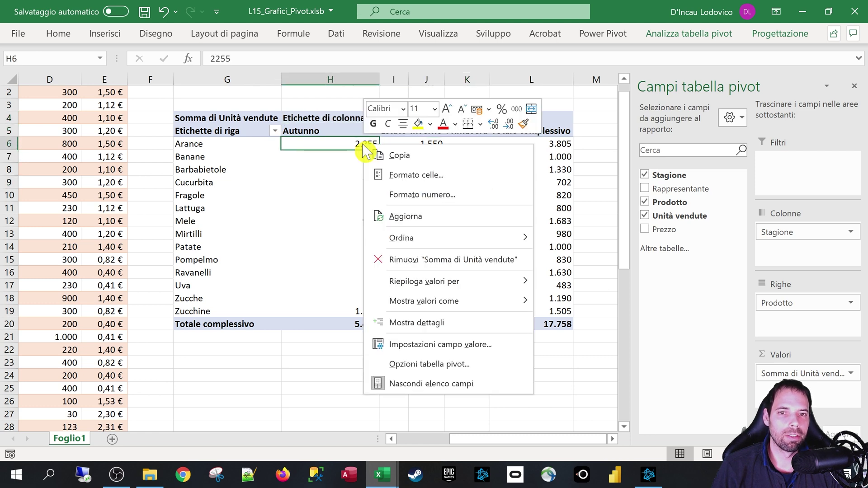
click(798, 375)
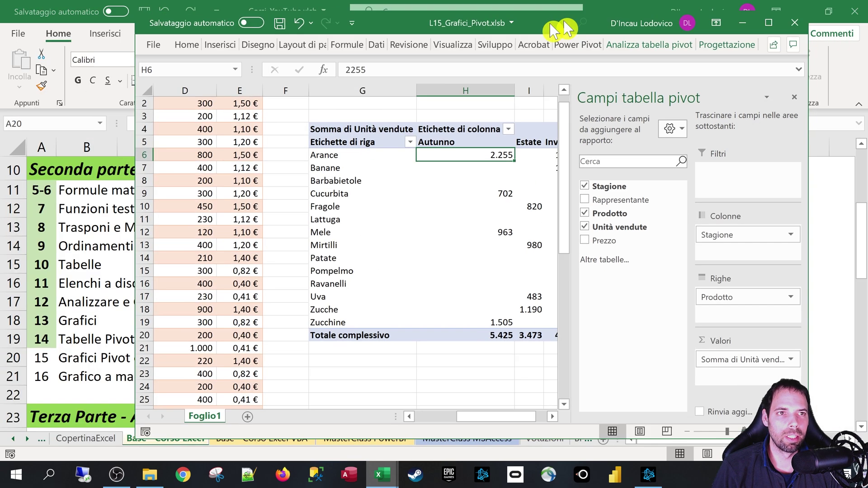
drag(683, 14, 524, 19)
click(621, 355)
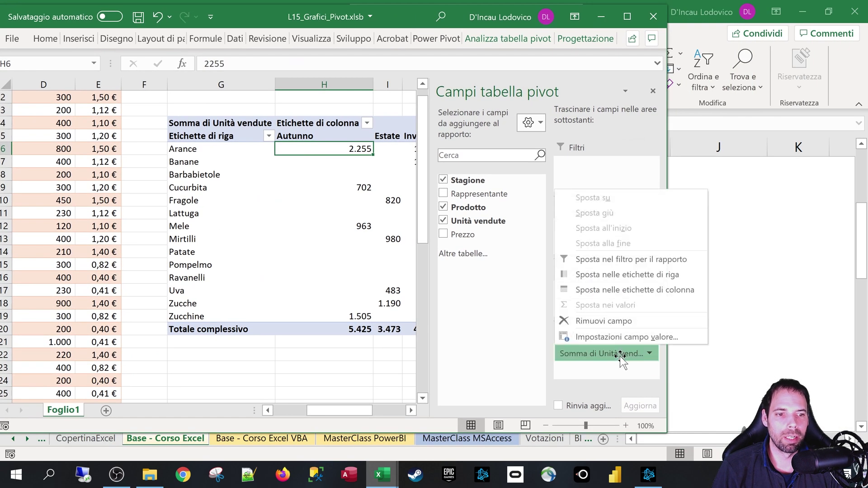
click(351, 154)
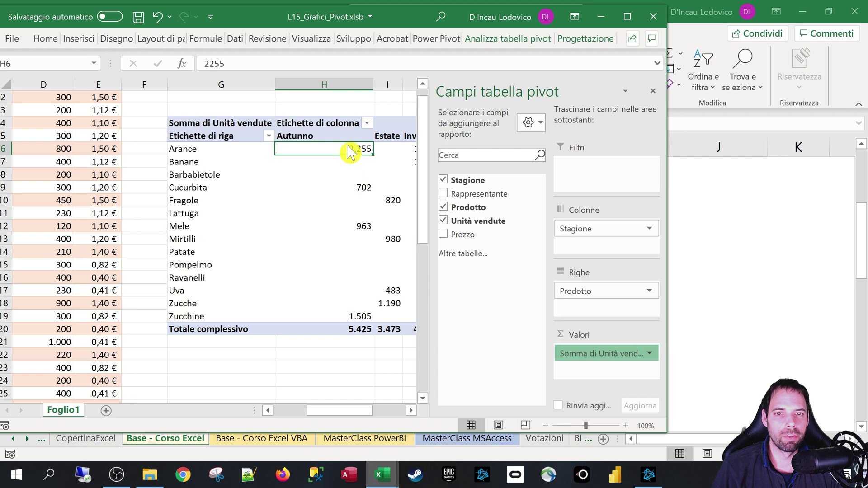
right_click(350, 154)
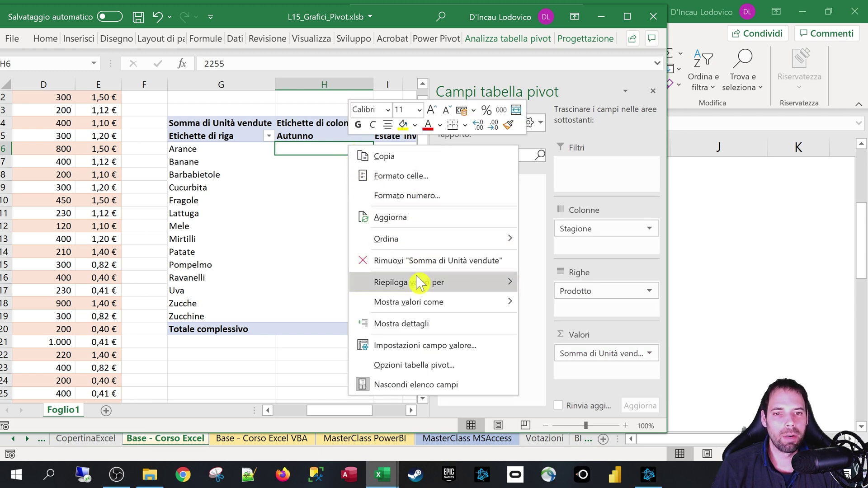
mouse_move(407, 302)
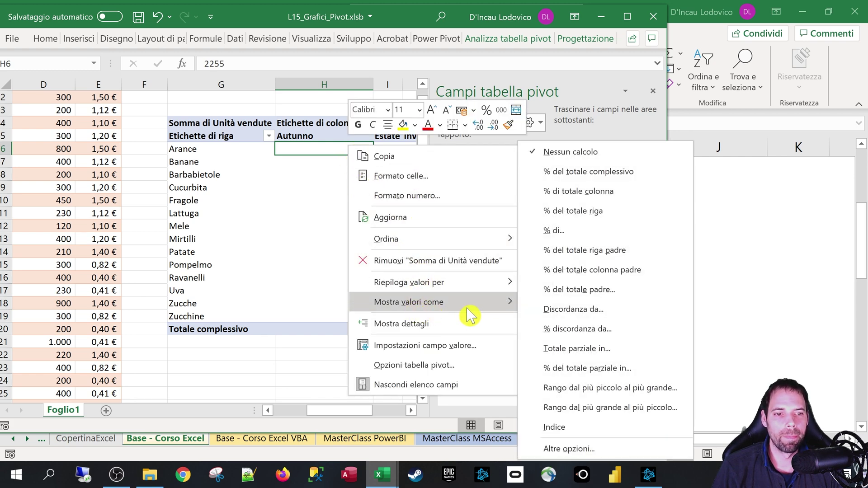
click(573, 310)
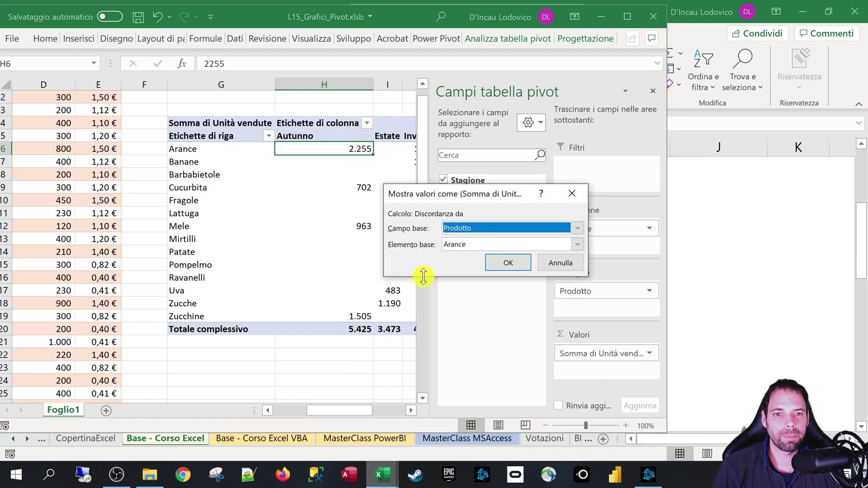
click(494, 228)
click(481, 240)
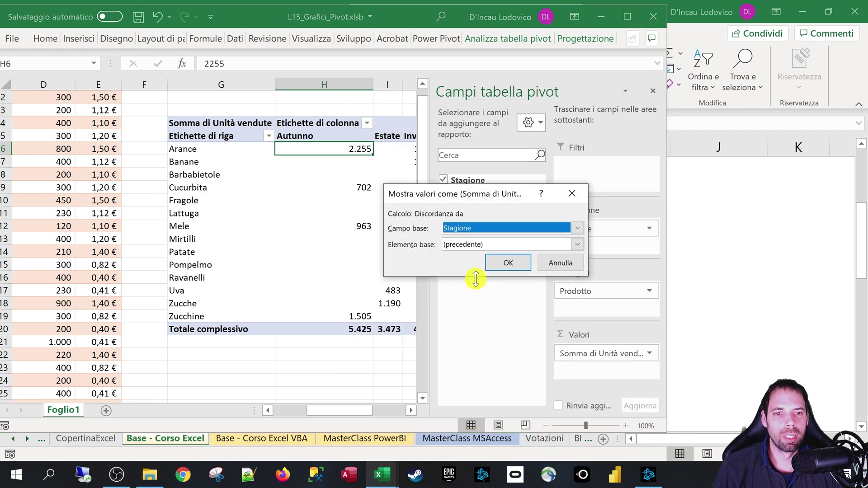
click(475, 244)
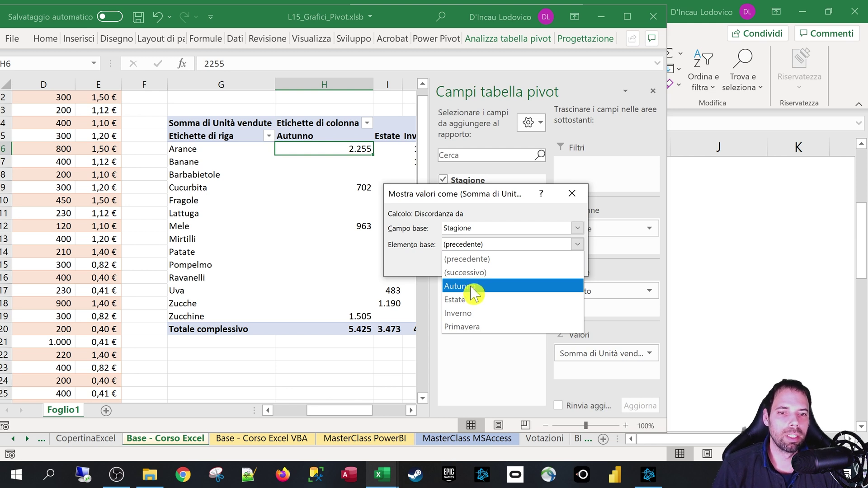
click(471, 287)
click(509, 265)
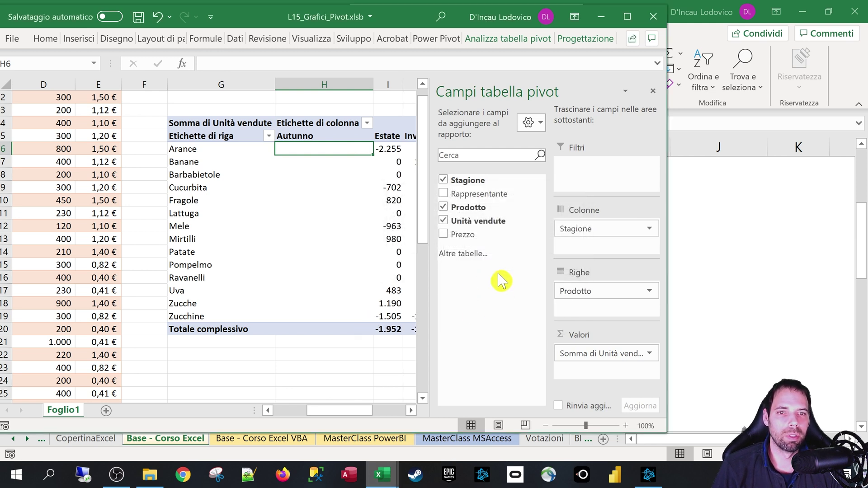
Turn off the pivot's grand totals for both rows and columns
click(628, 16)
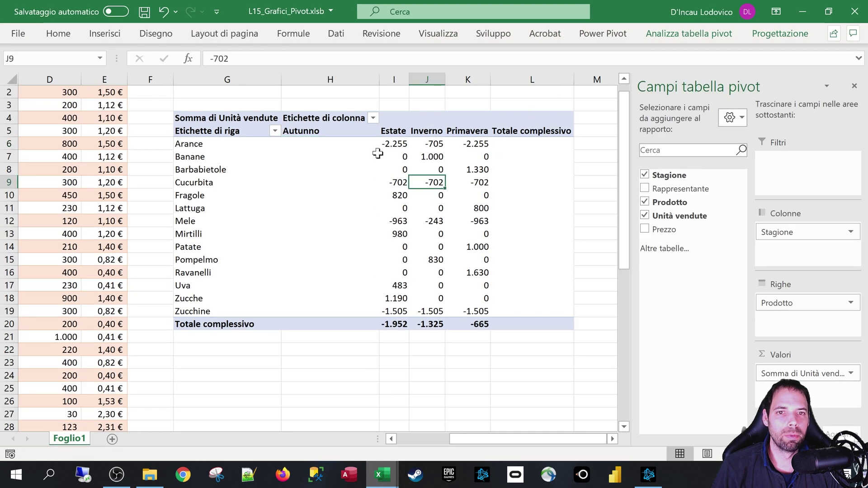
drag(328, 142, 335, 314)
click(426, 195)
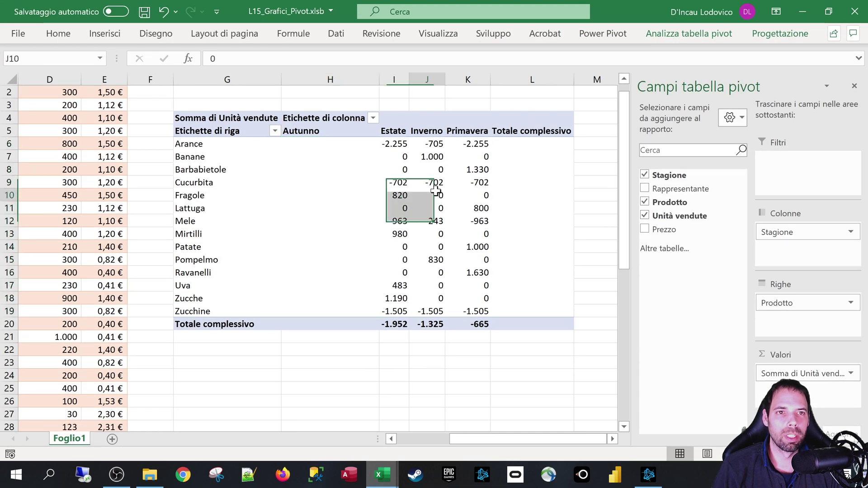
click(763, 37)
click(67, 81)
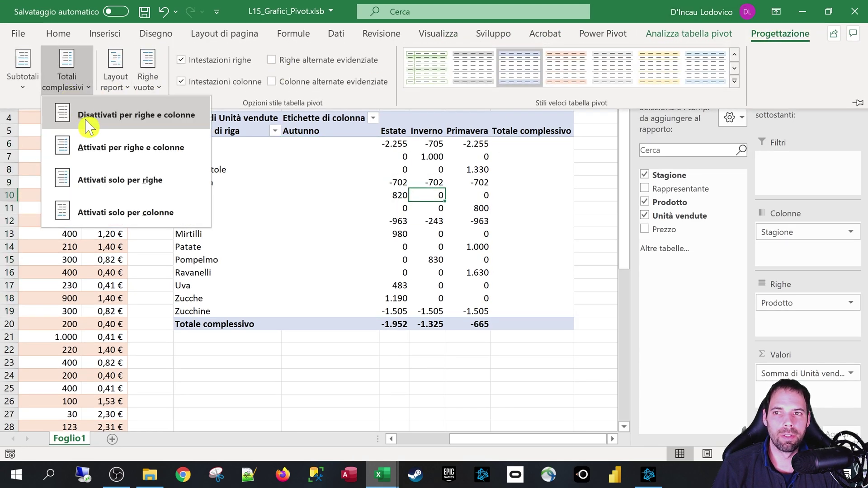
click(91, 122)
Inspect the blank Autunno column and the Arance differences in Estate, Inverno and Primavera
click(362, 147)
mouse_move(362, 148)
mouse_down()
mouse_move(314, 198)
mouse_move(327, 314)
mouse_up()
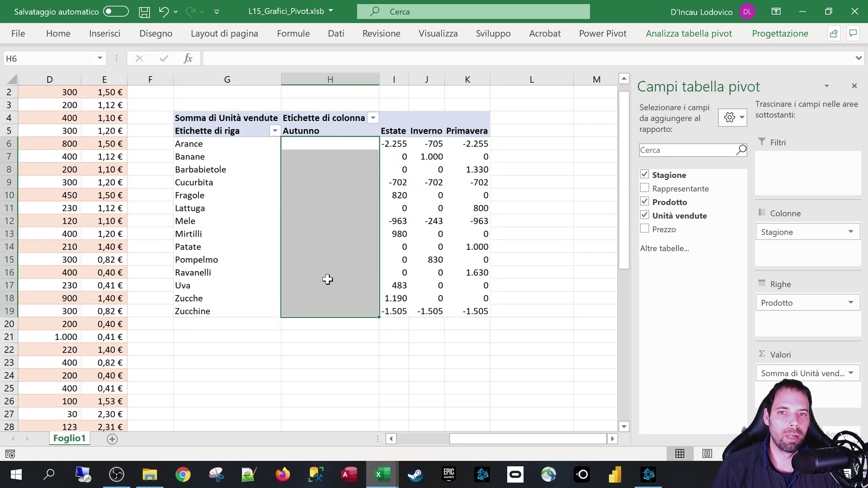
click(344, 144)
click(398, 143)
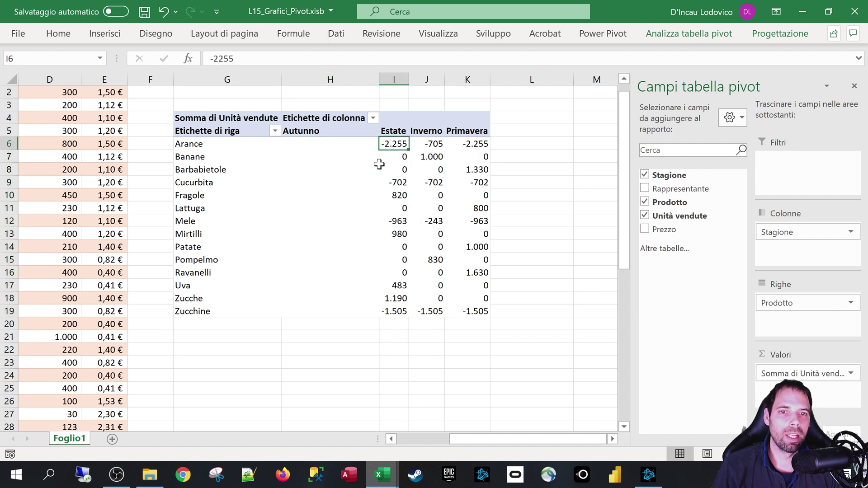
click(416, 147)
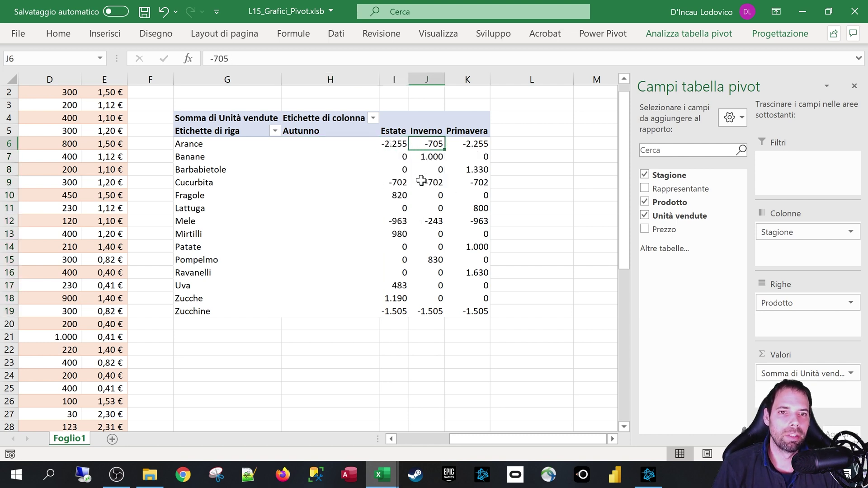
click(466, 145)
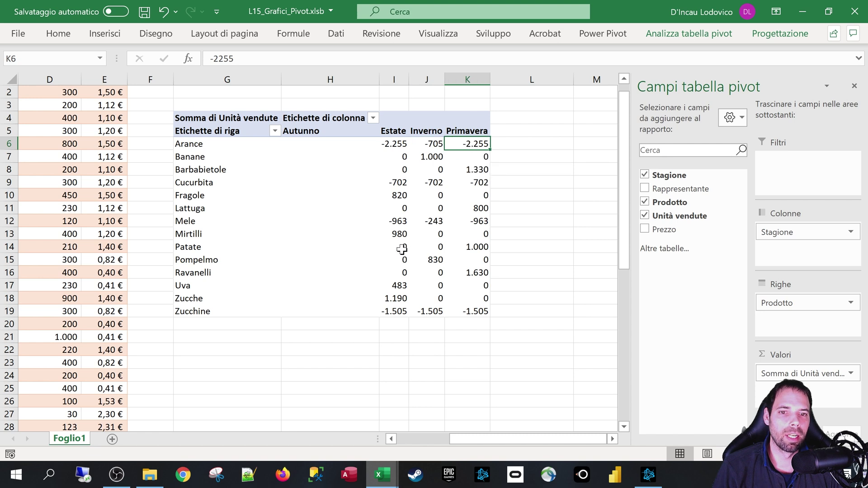
drag(385, 284, 388, 296)
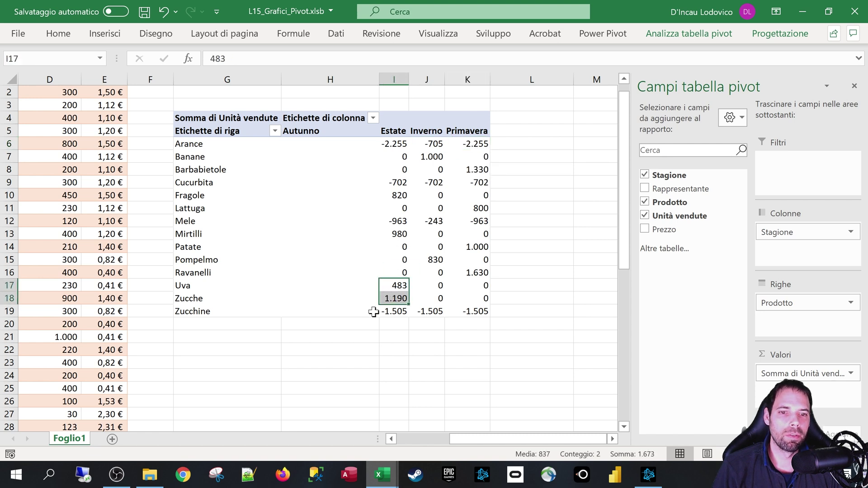
click(339, 236)
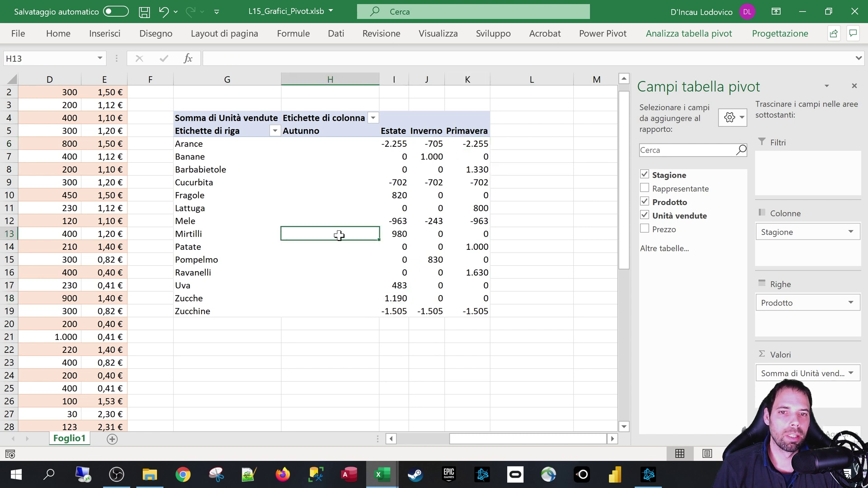
click(397, 145)
Strip 'Somma di' to name the field 'Unità vendute Discordanza', then drag Unità vendute into Valori again
click(769, 374)
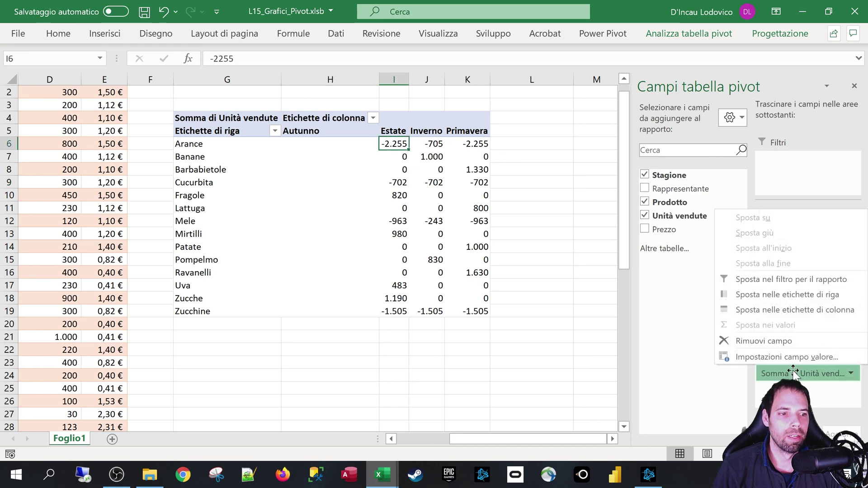
click(777, 358)
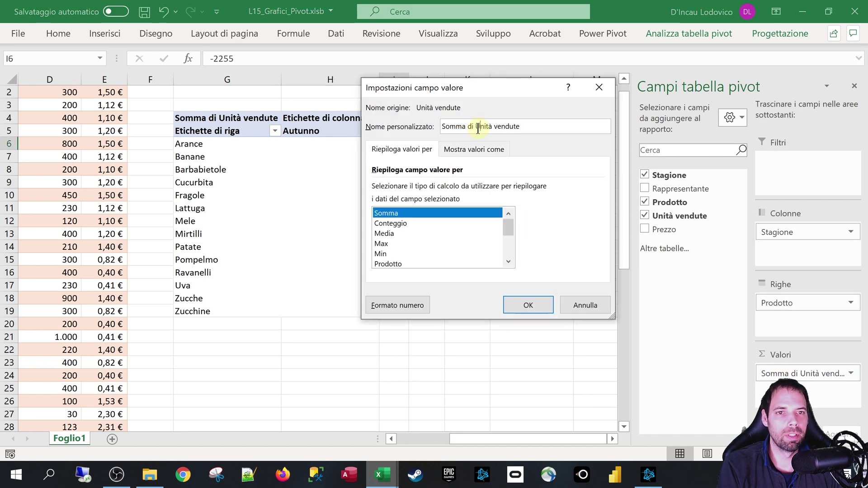
drag(476, 128, 428, 128)
key(BackSpace)
text(Discordanza)
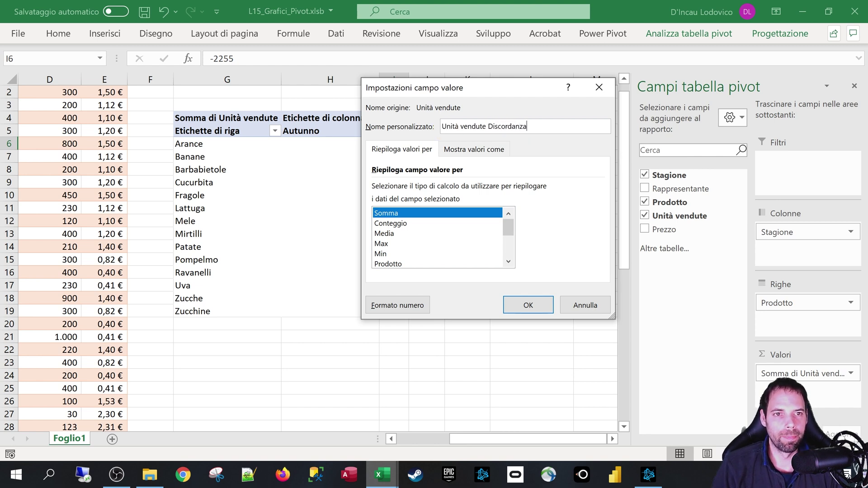
click(529, 305)
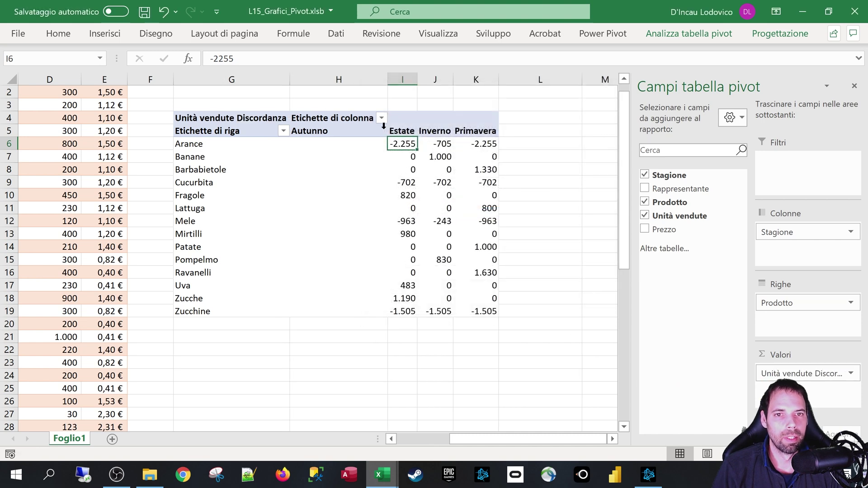
mouse_move(679, 216)
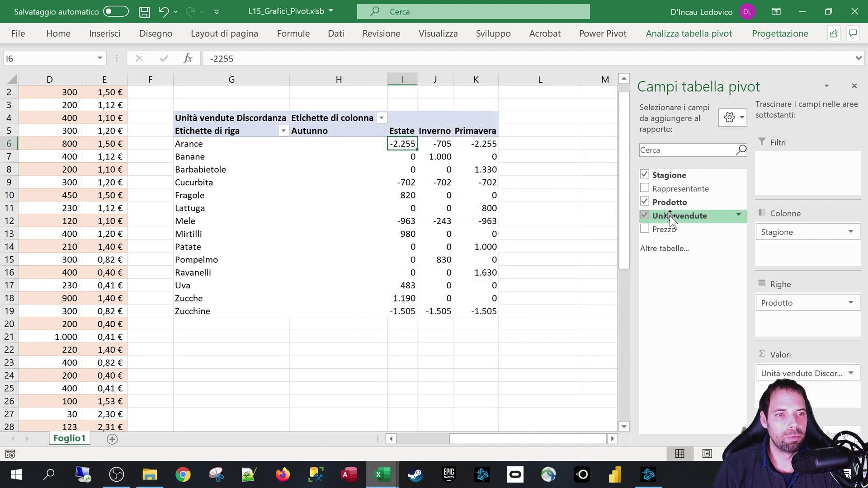
drag(671, 219, 787, 384)
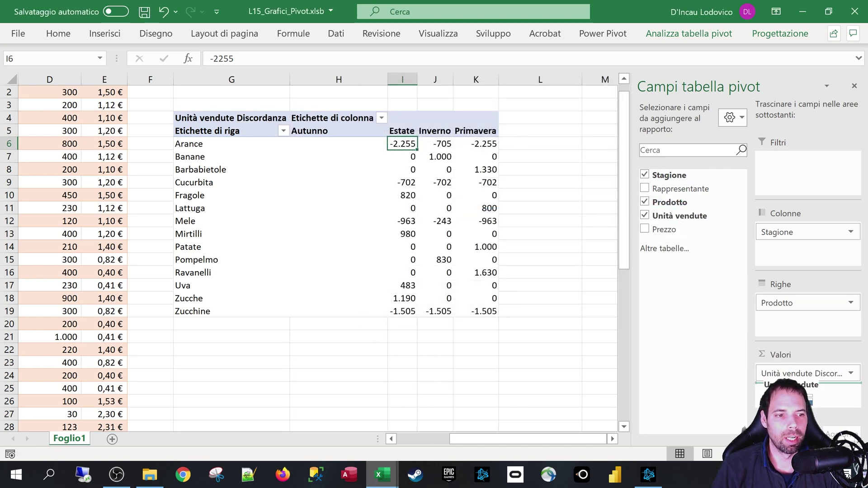
Rename the new Somma di Unità vendute field to 'Ut vendute' and select its first column
click(851, 392)
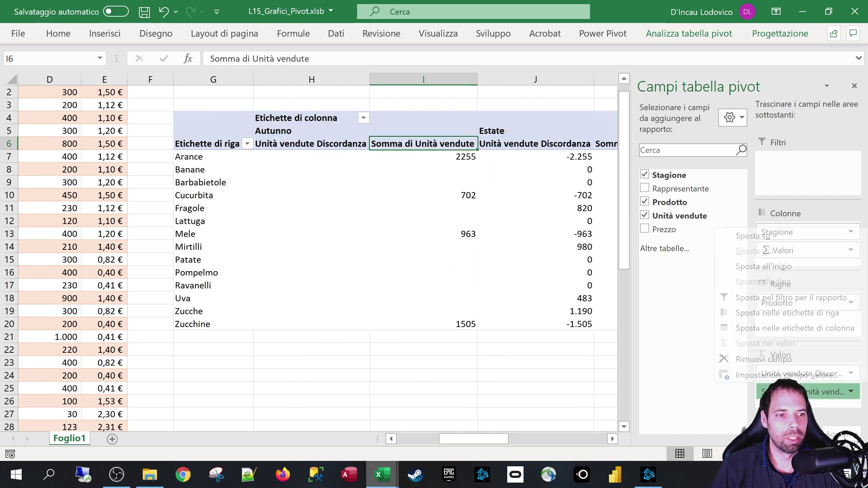
click(778, 377)
click(480, 127)
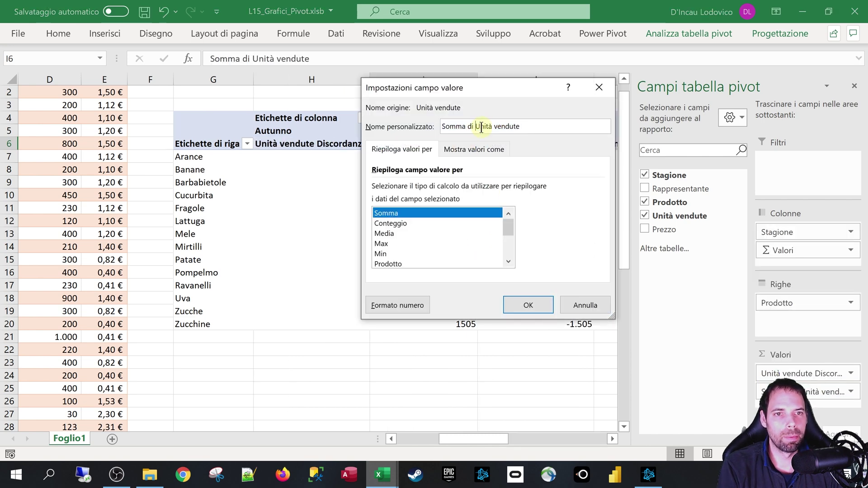
drag(477, 127, 442, 127)
key(BackSpace)
text(Ut)
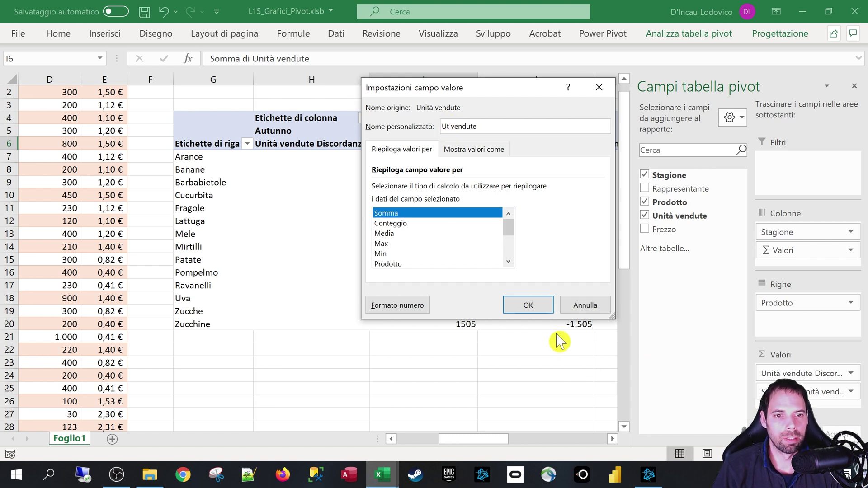
click(525, 305)
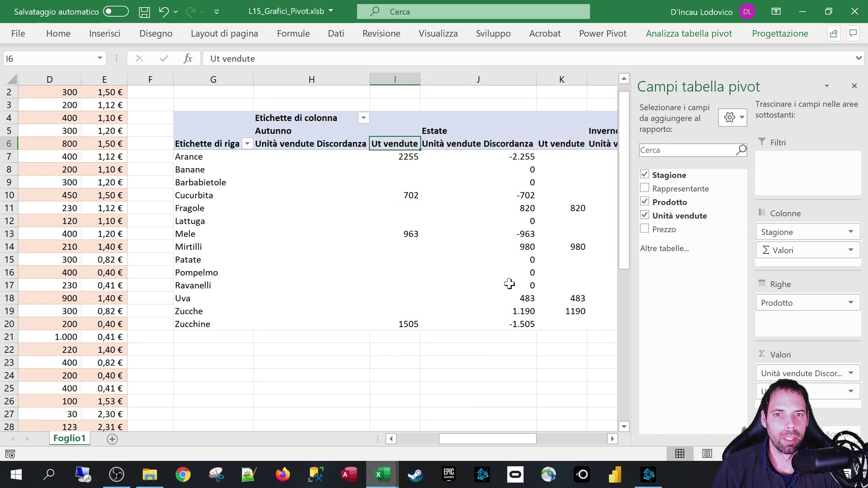
click(390, 136)
Shade both Ut vendute columns light grey
click(58, 34)
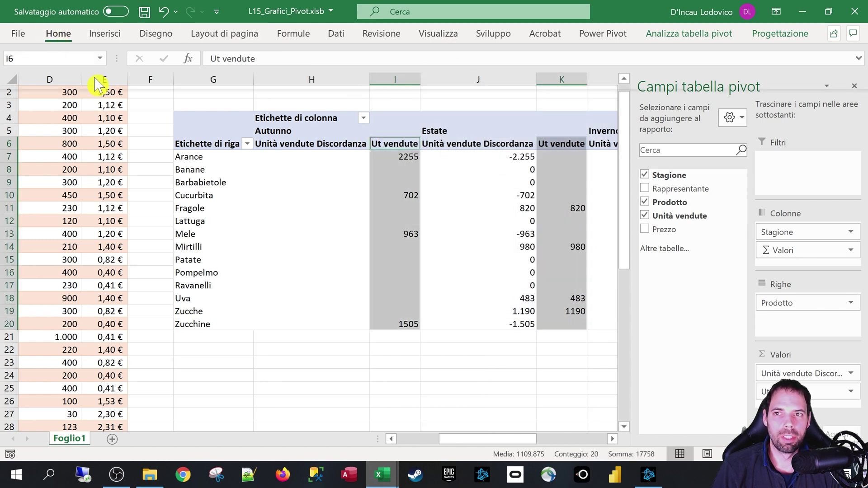
click(179, 82)
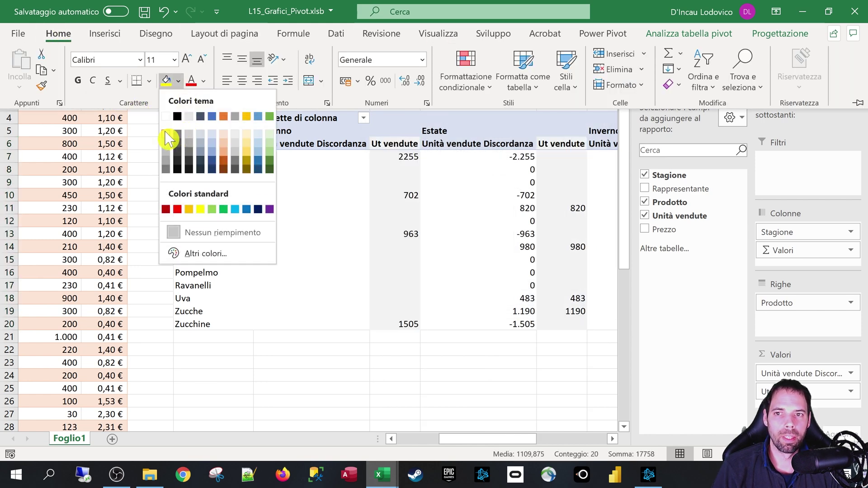
click(169, 138)
click(407, 195)
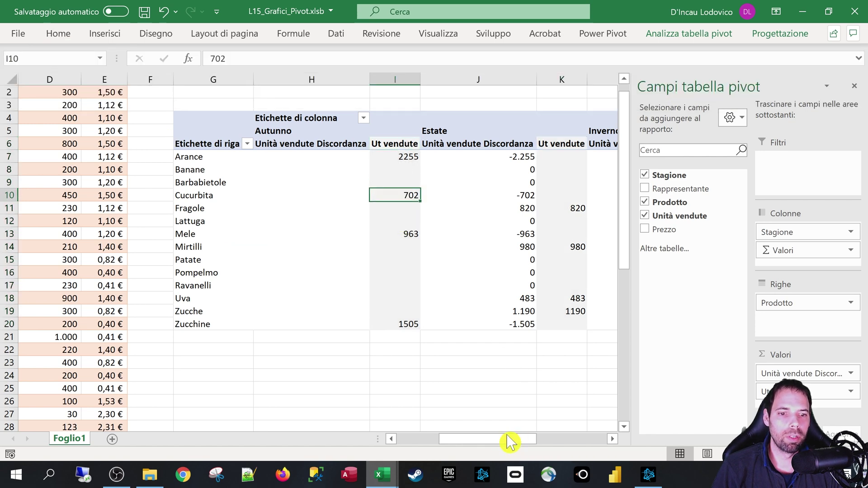
drag(508, 441, 549, 448)
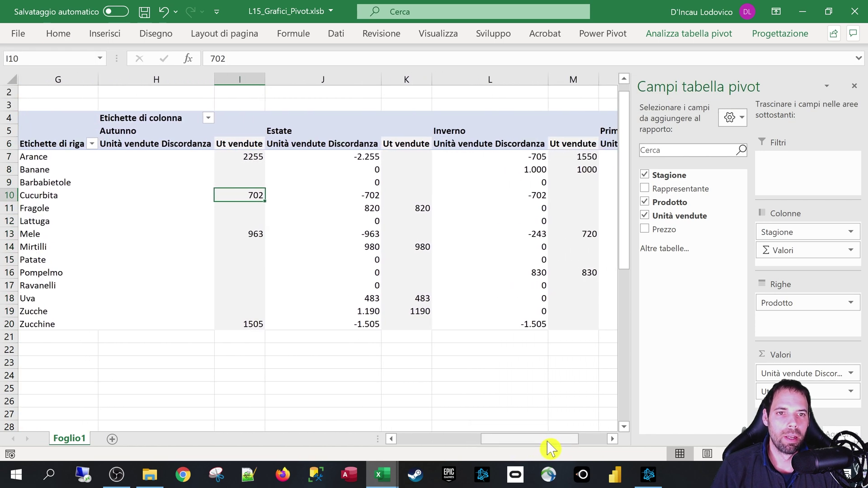
drag(550, 448, 577, 449)
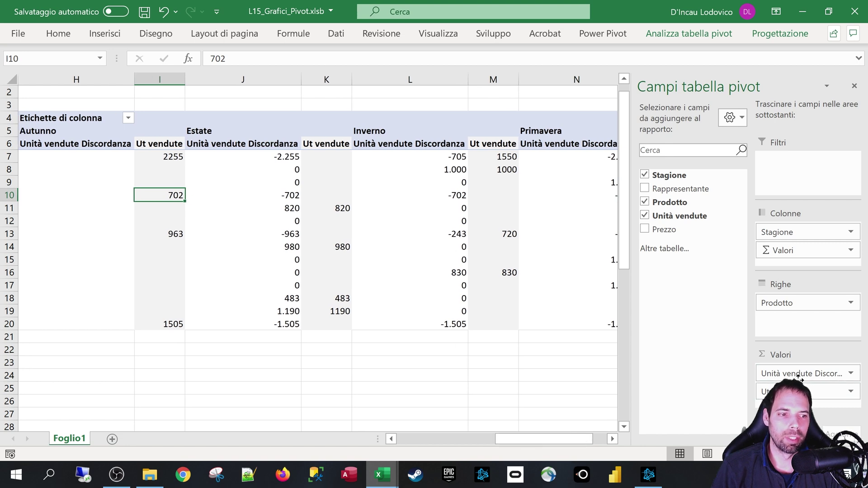
Check the Arance values in the Autunno, Estate and Inverno blocks of the pivot
click(162, 159)
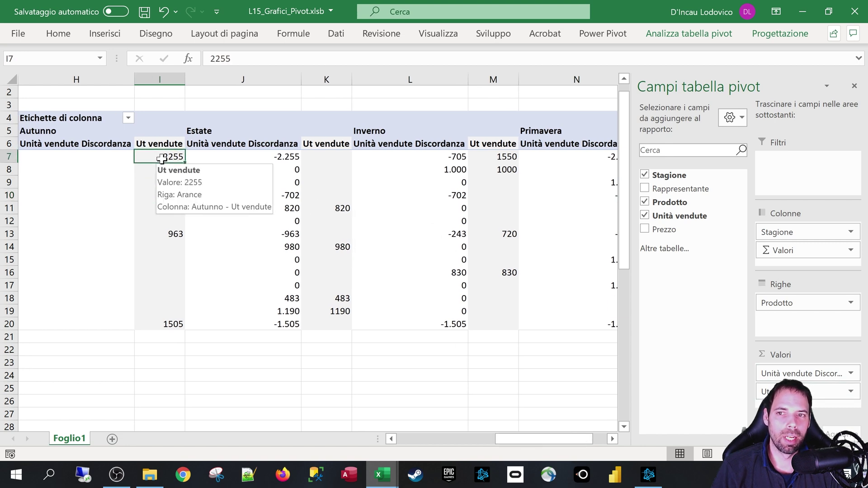
click(91, 123)
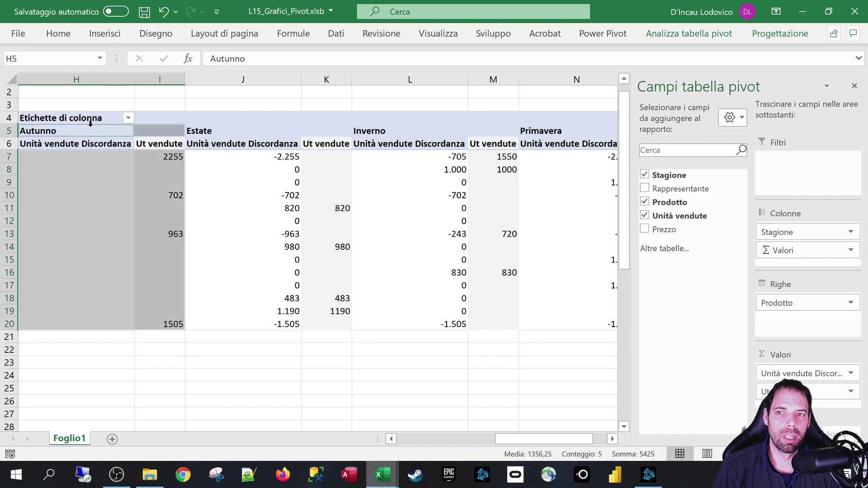
click(167, 160)
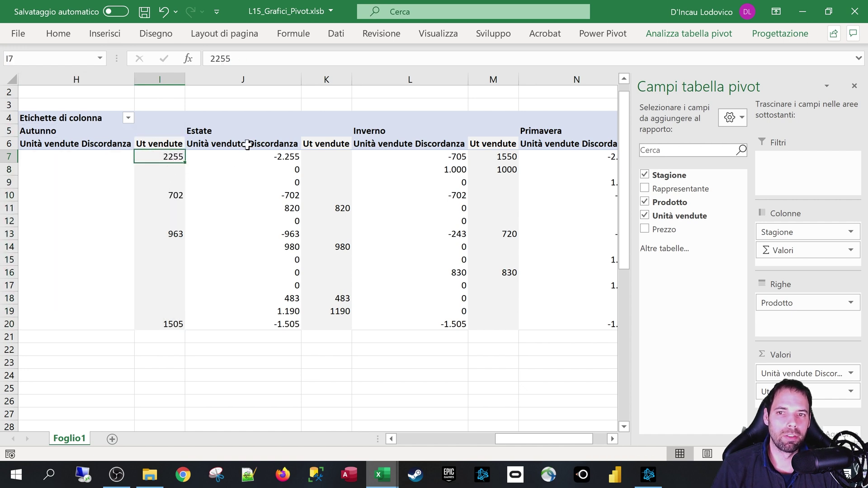
click(222, 125)
click(330, 156)
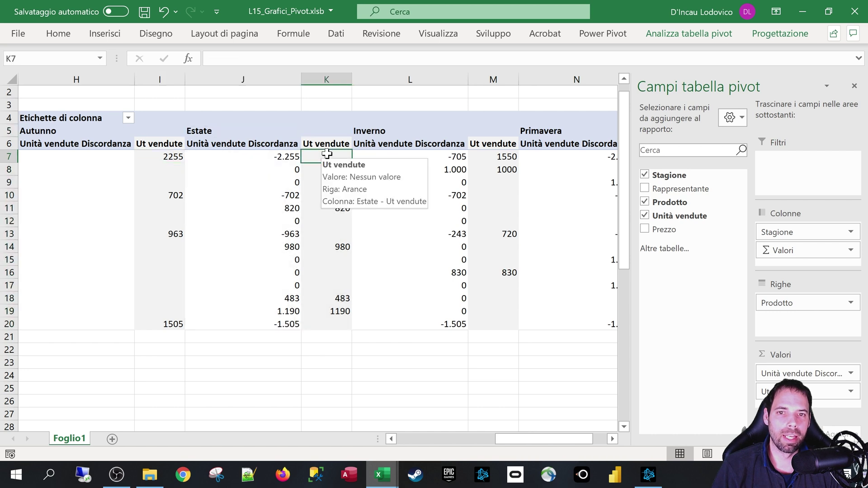
click(260, 157)
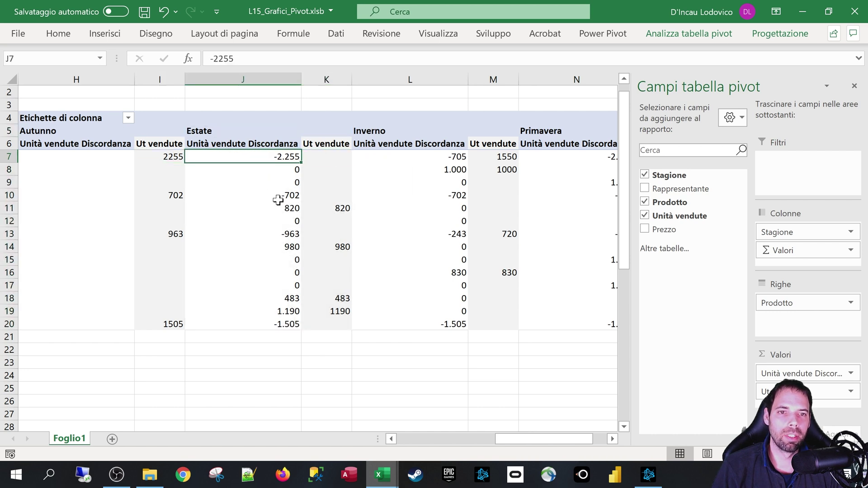
click(401, 156)
click(503, 156)
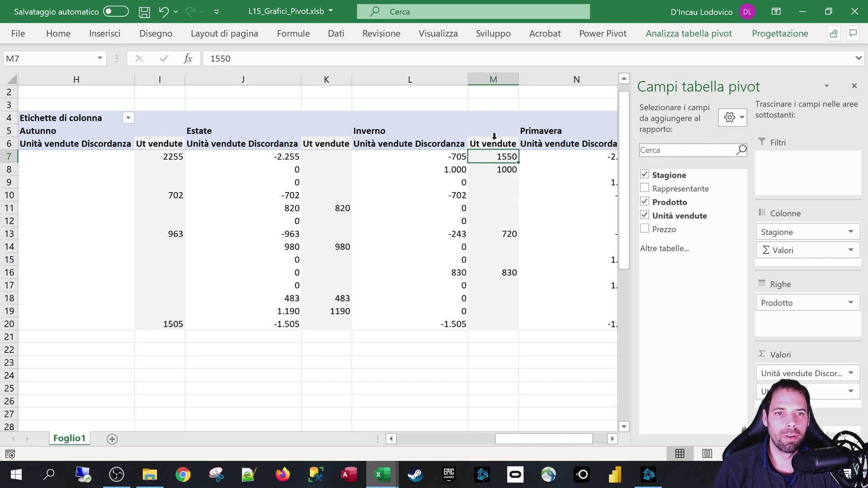
Compare Inverno Arance Ut vendute (1550) with its Discordanza value (-705) versus Autunno
click(495, 136)
click(497, 158)
click(168, 158)
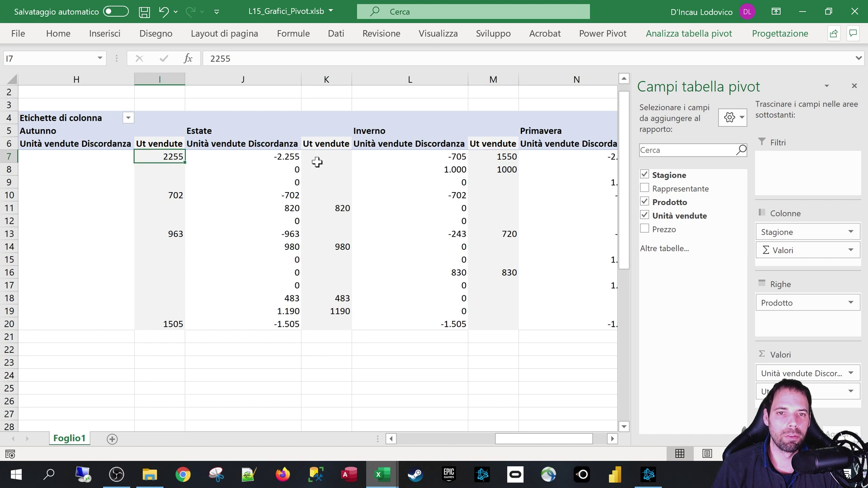
click(494, 158)
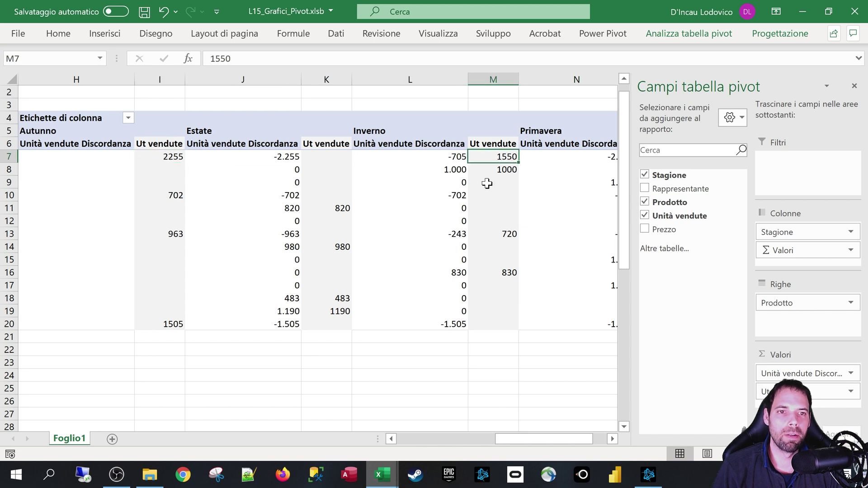
click(450, 156)
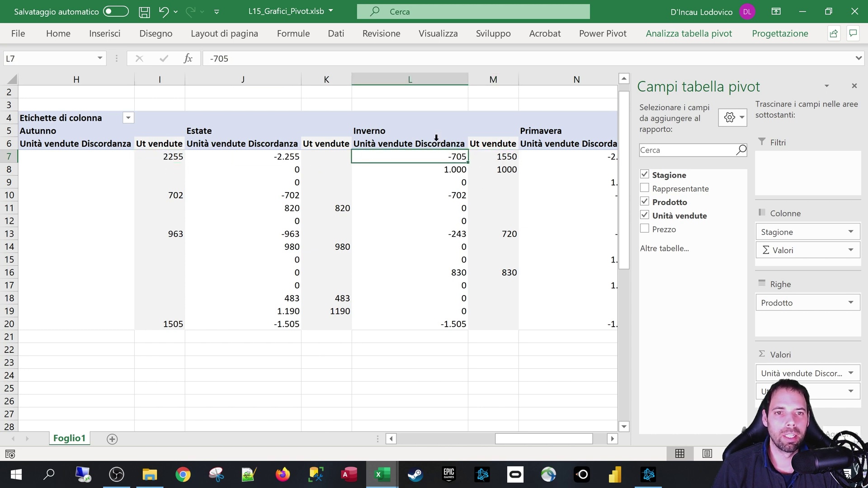
click(436, 138)
click(416, 158)
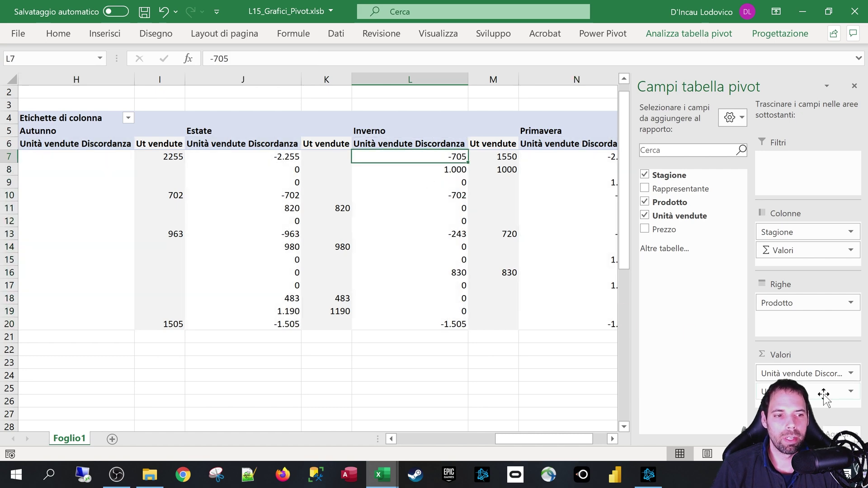
Remove Unità vendute from Valori and show values as % del totale complessivo (Arance Autunno 12,70%)
drag(814, 394, 708, 224)
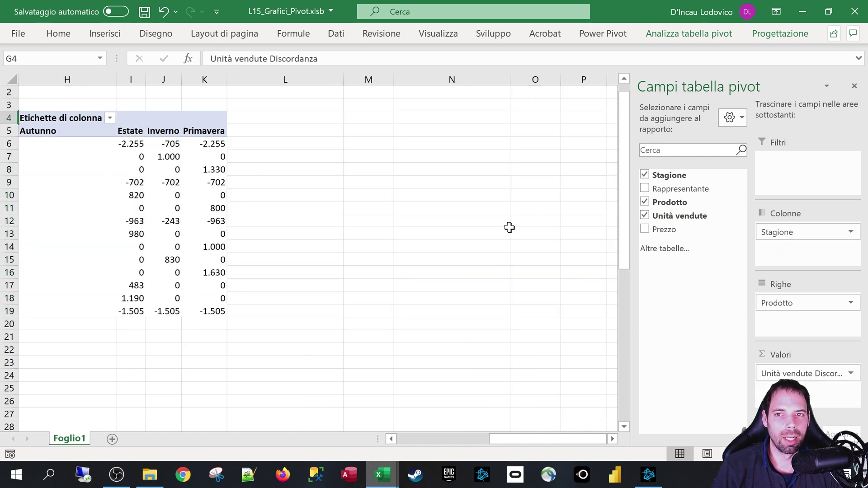
drag(535, 444, 494, 440)
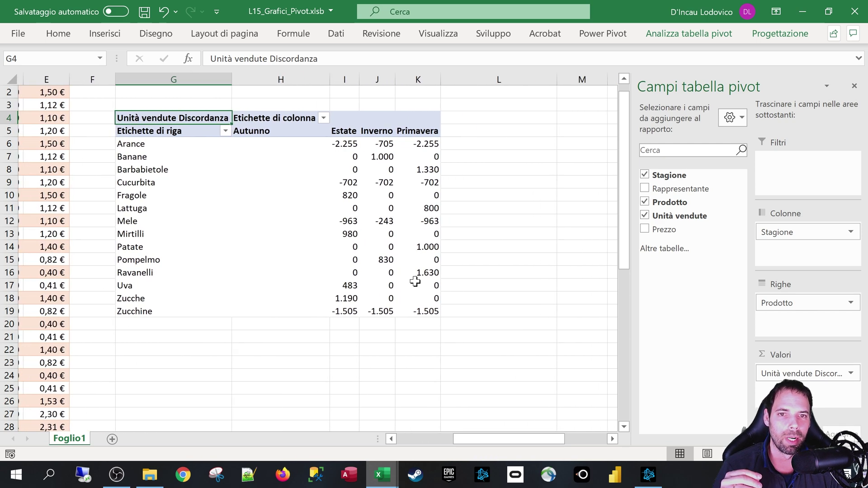
click(308, 163)
right_click(308, 164)
mouse_move(369, 321)
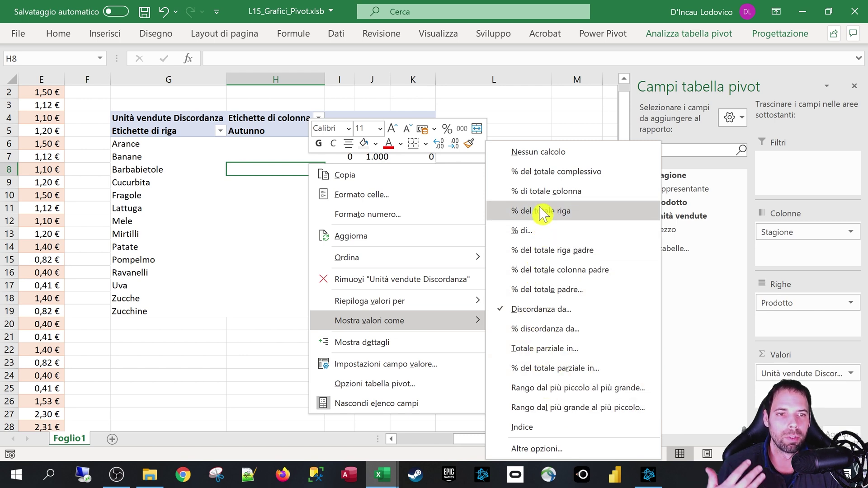
click(552, 172)
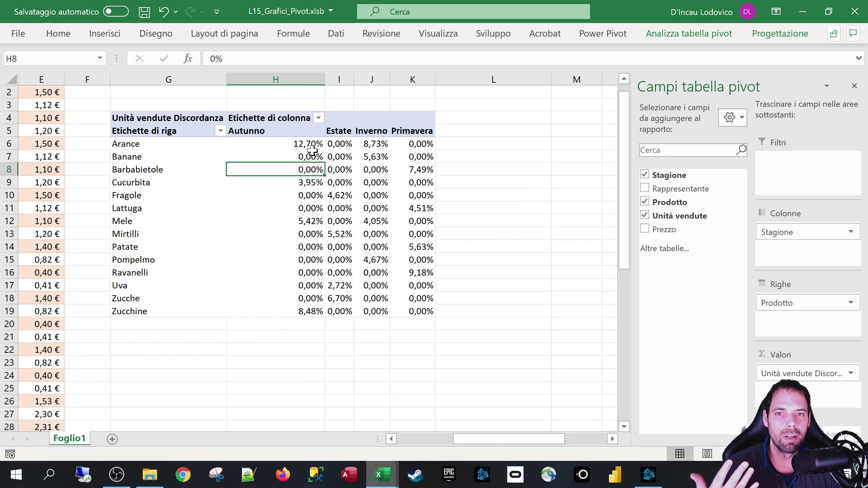
drag(308, 145, 422, 299)
Show the pivot values as % di totale colonna (Arance Autunno 41,57%)
click(311, 195)
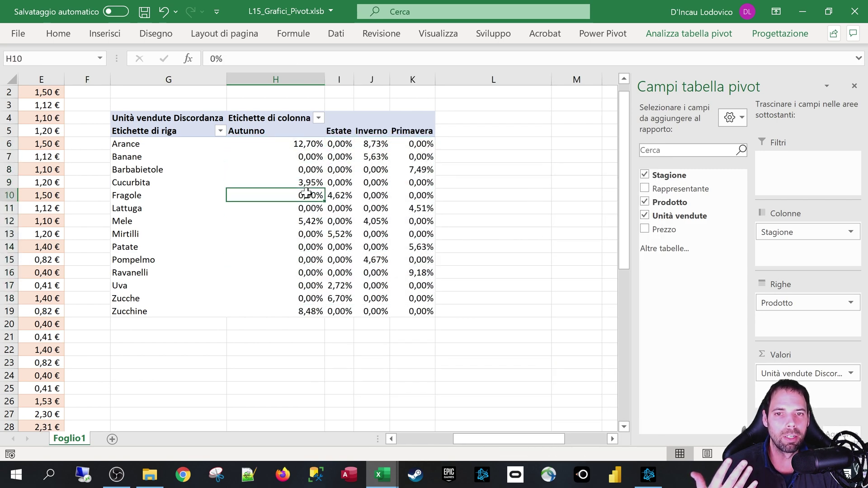
right_click(315, 175)
mouse_move(376, 327)
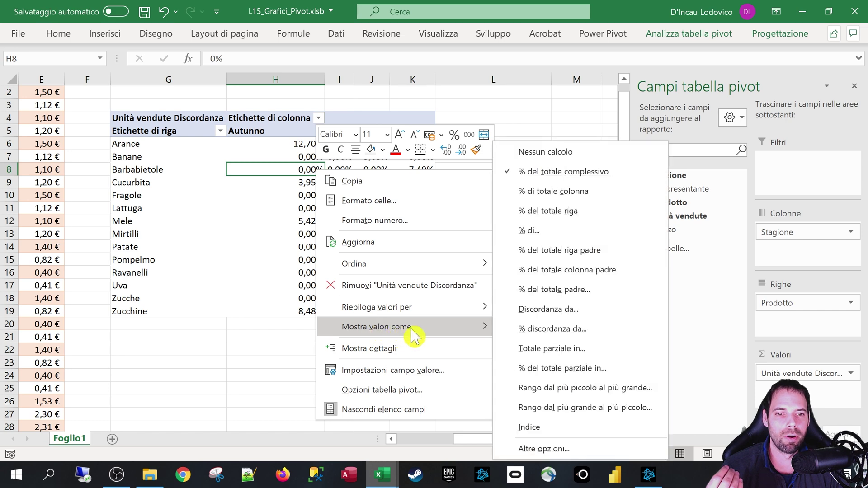
click(554, 191)
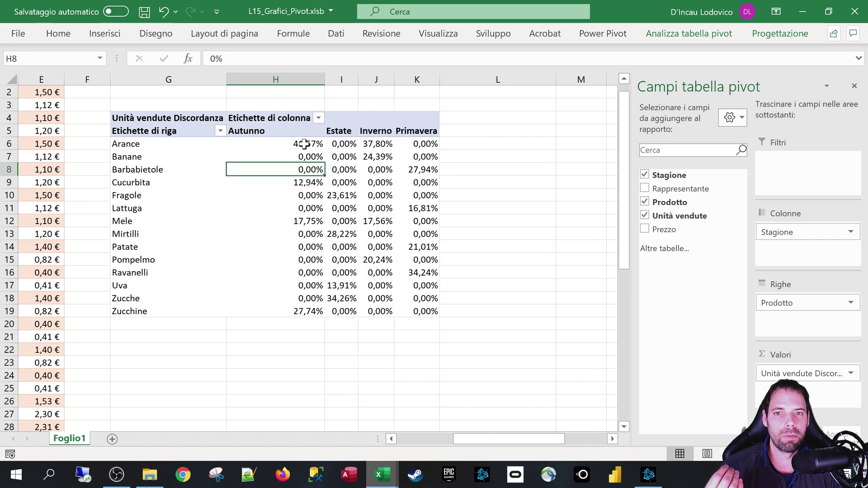
Select the Autunno percentage column to confirm it totals 100%
drag(305, 145, 305, 316)
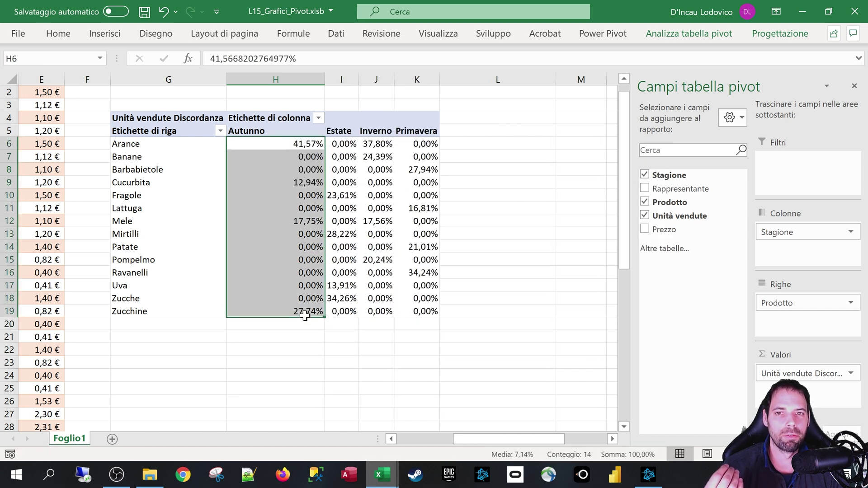
click(276, 144)
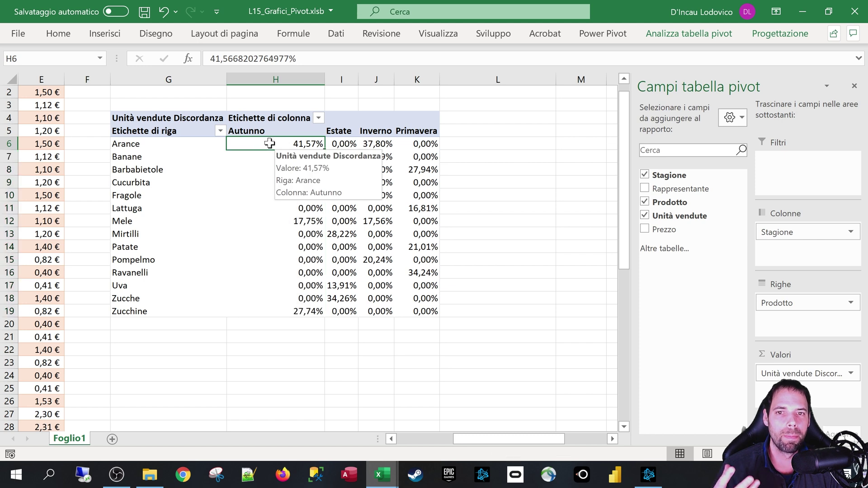
click(286, 307)
click(283, 144)
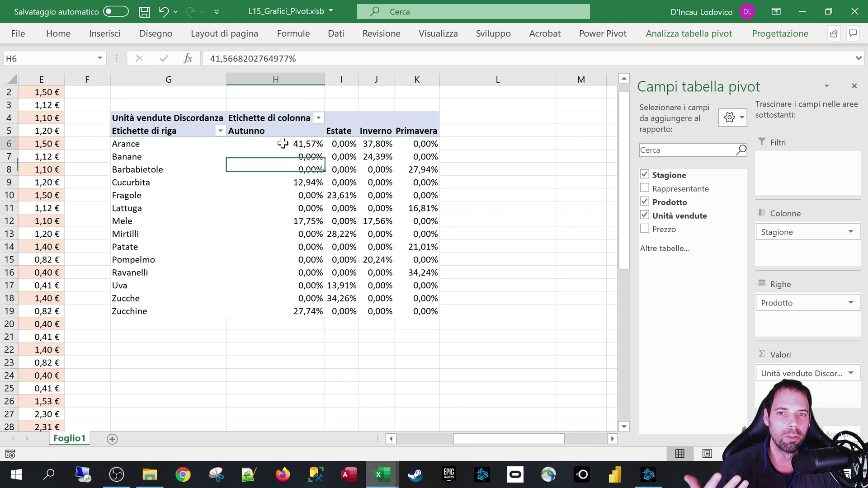
drag(283, 144, 288, 311)
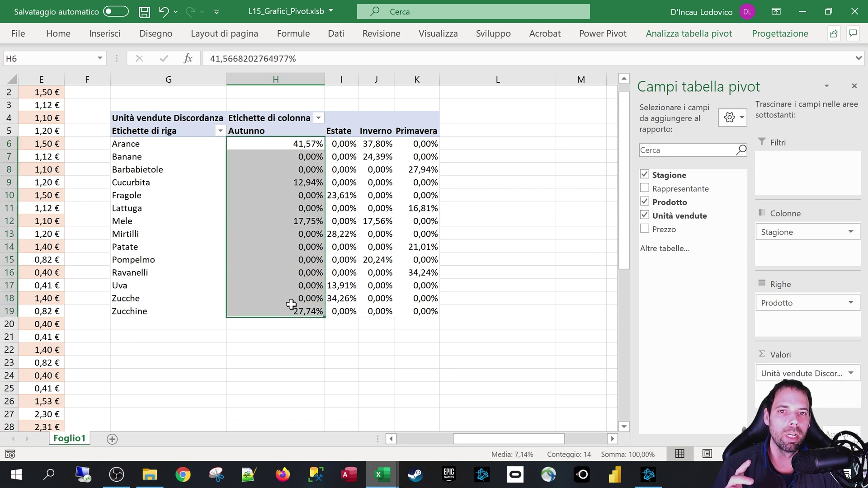
Add Somma di Unità vendute beside each season's percentages and check its values (Arance Autunno 2255)
drag(299, 143, 297, 323)
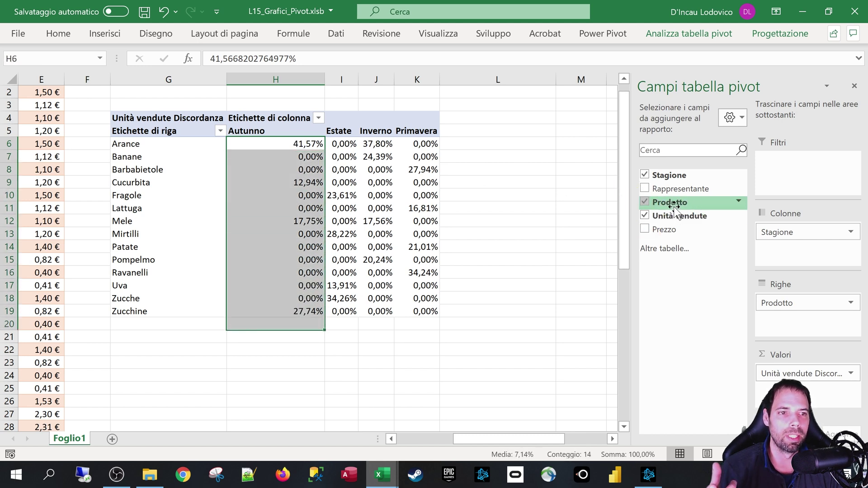
drag(673, 216, 771, 383)
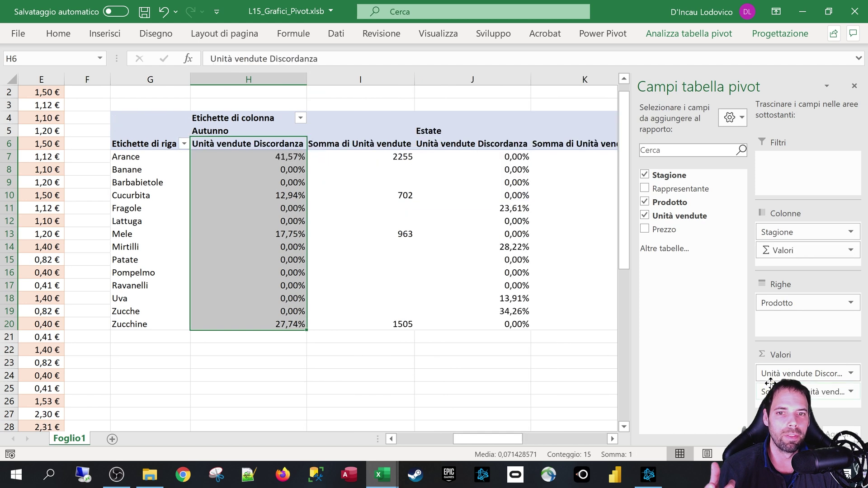
drag(386, 159, 400, 322)
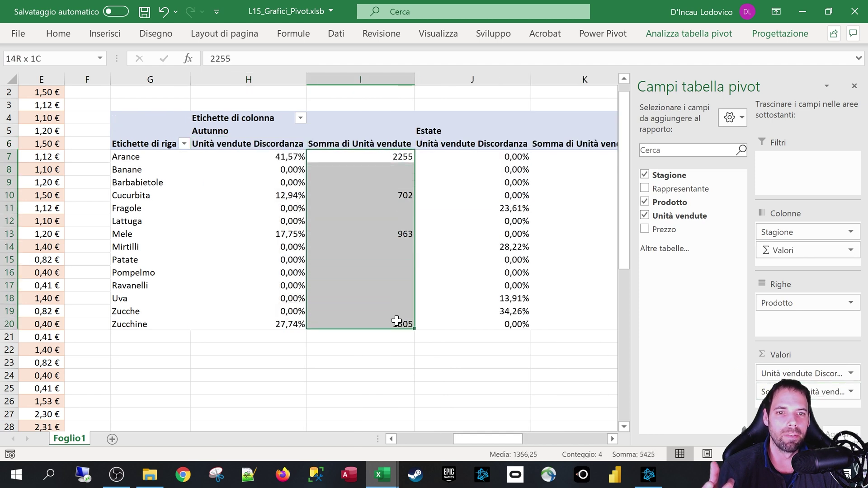
drag(398, 260, 396, 300)
click(368, 208)
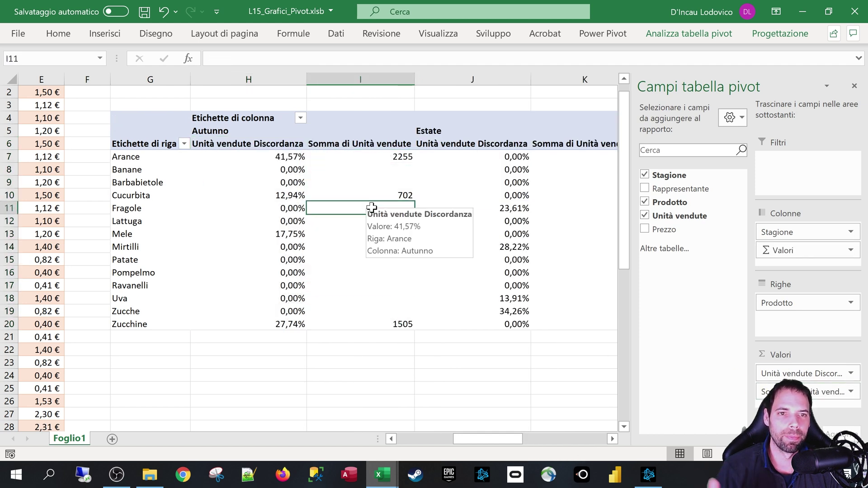
click(369, 247)
click(362, 208)
click(357, 170)
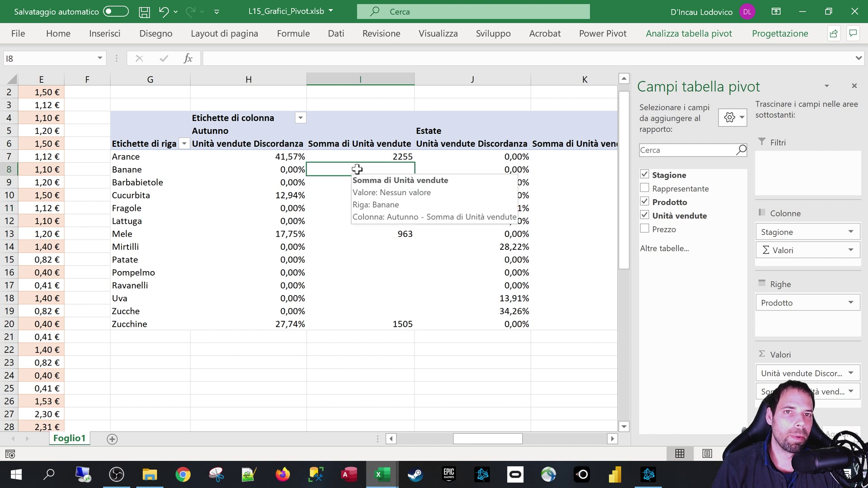
click(104, 34)
click(392, 89)
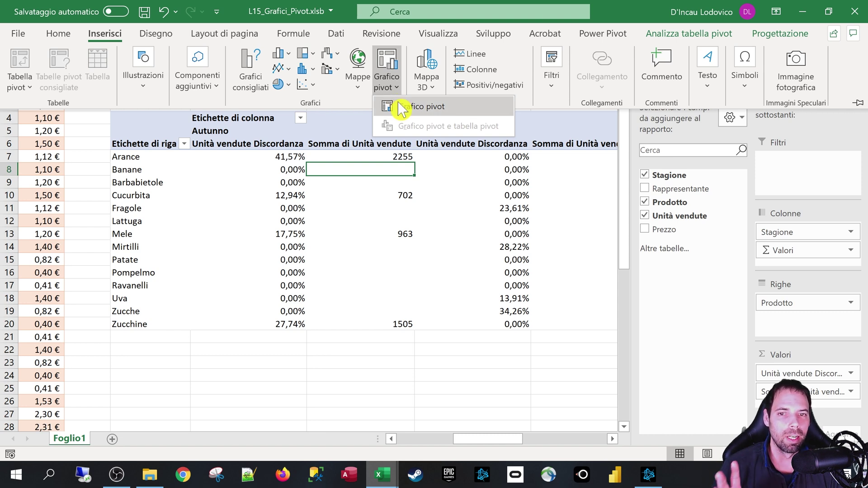
click(360, 233)
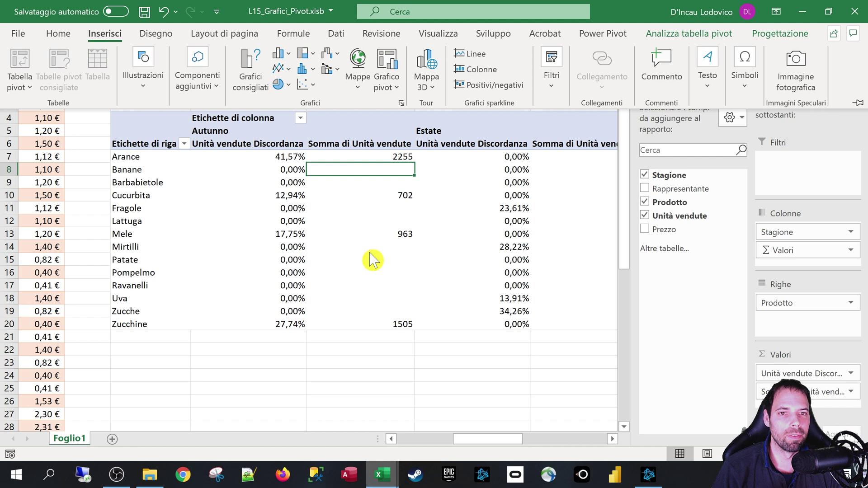
click(355, 196)
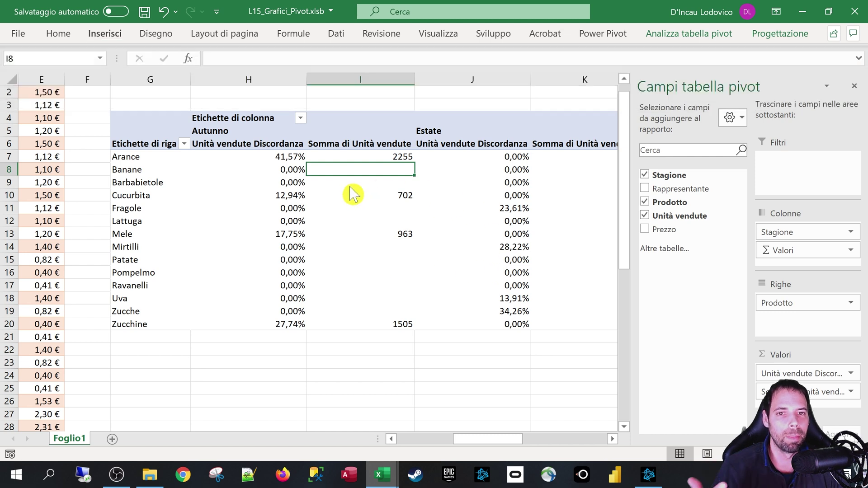
click(373, 196)
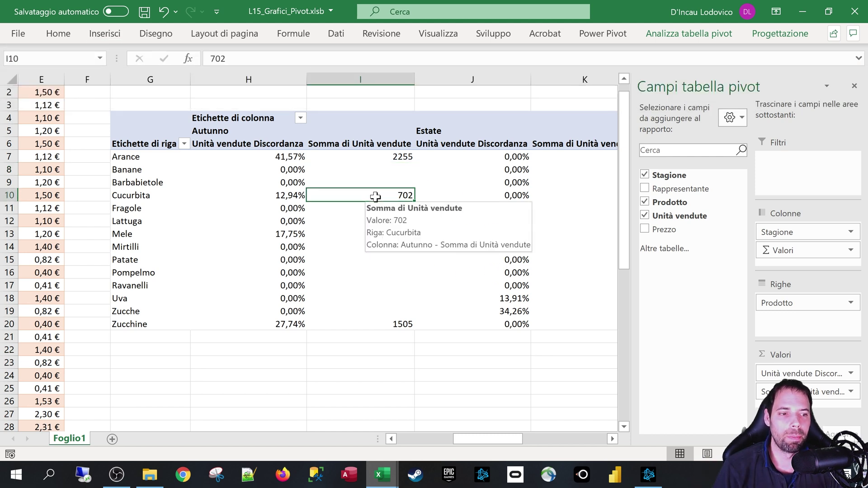
click(762, 391)
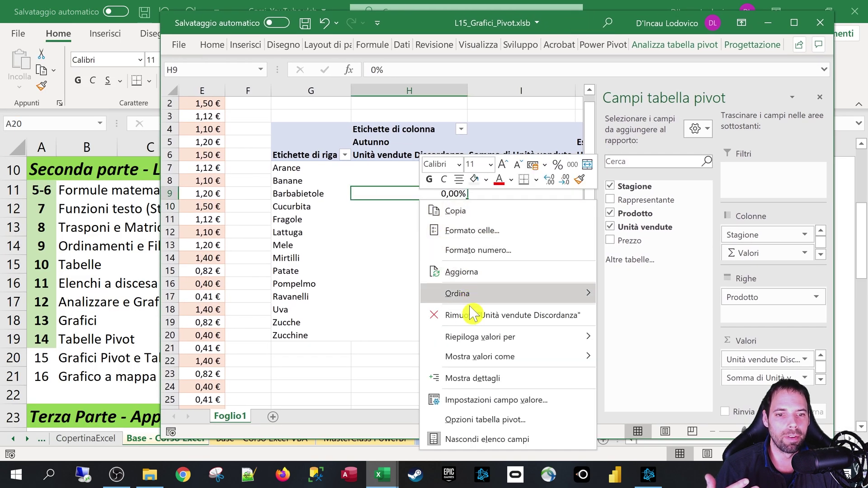
mouse_move(481, 357)
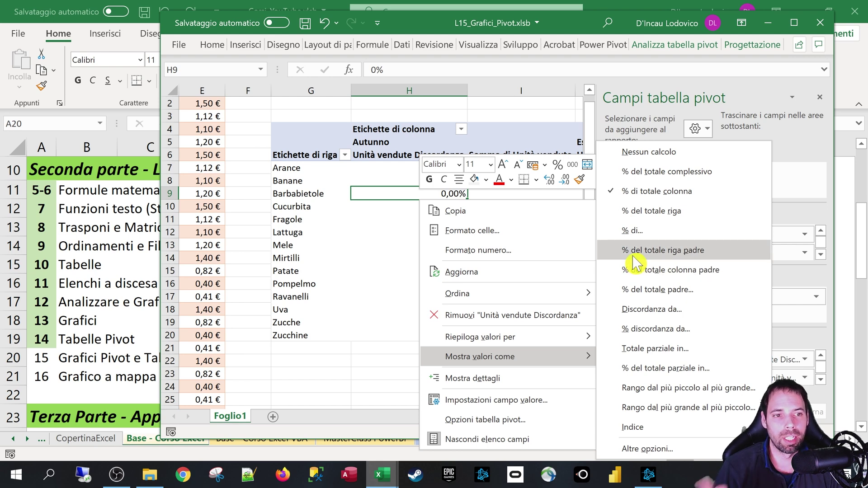
key(Escape)
key(Escape)
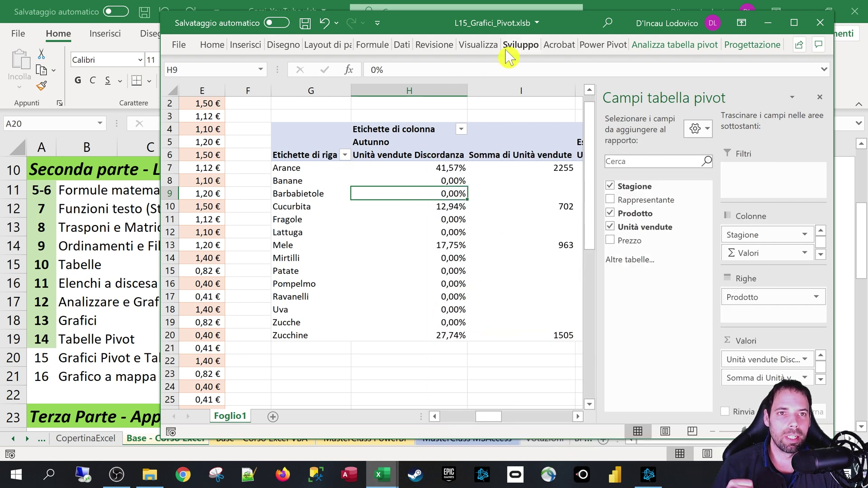
double_click(506, 27)
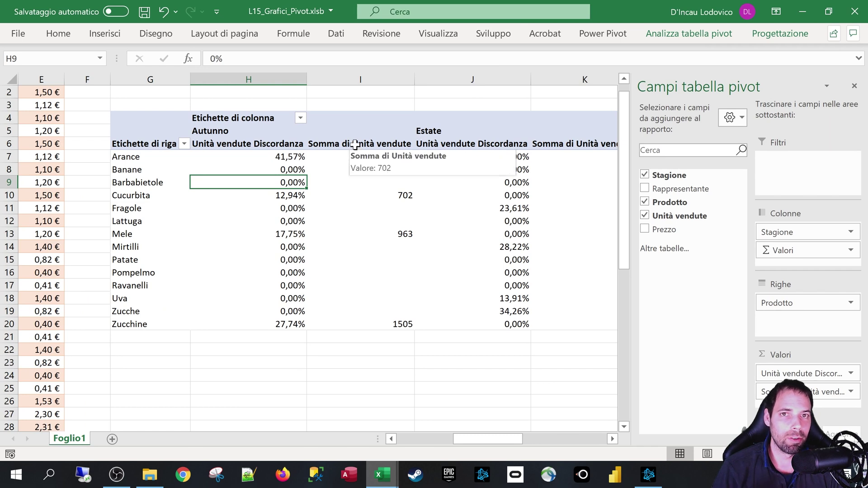